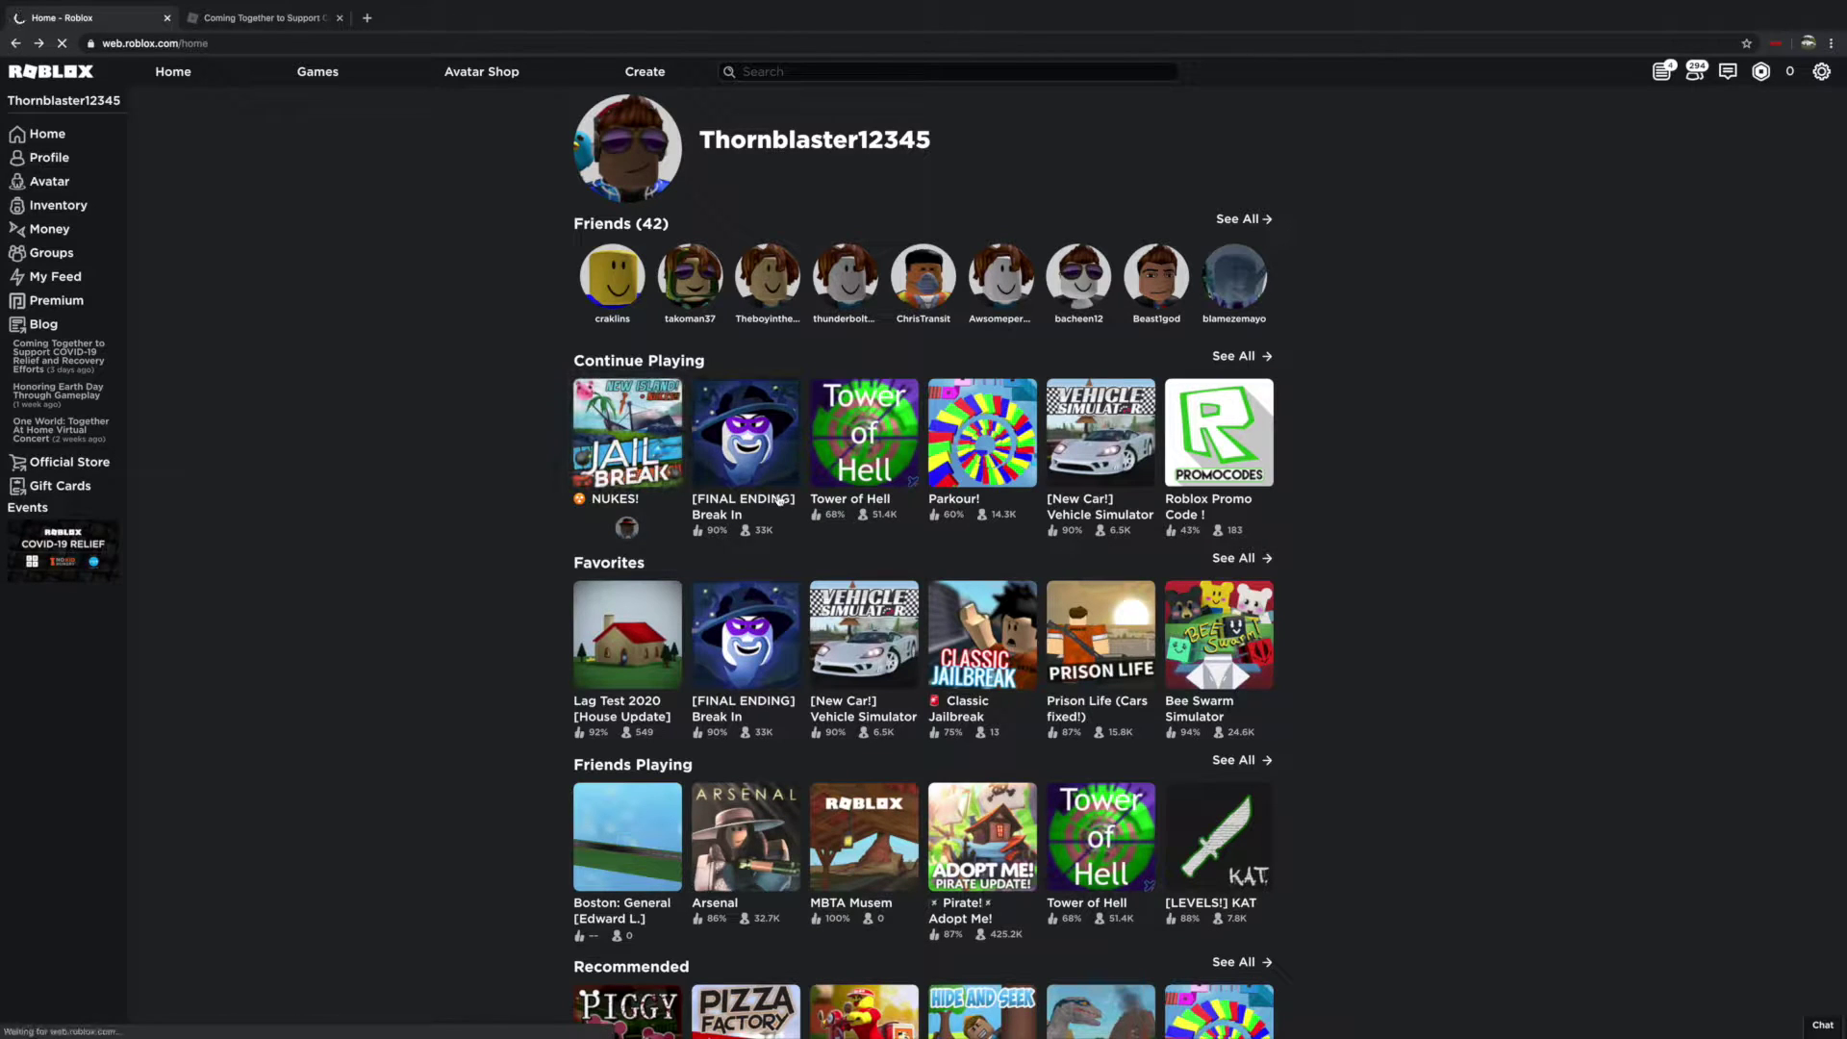
pyautogui.scroll(-3, 1181, 759)
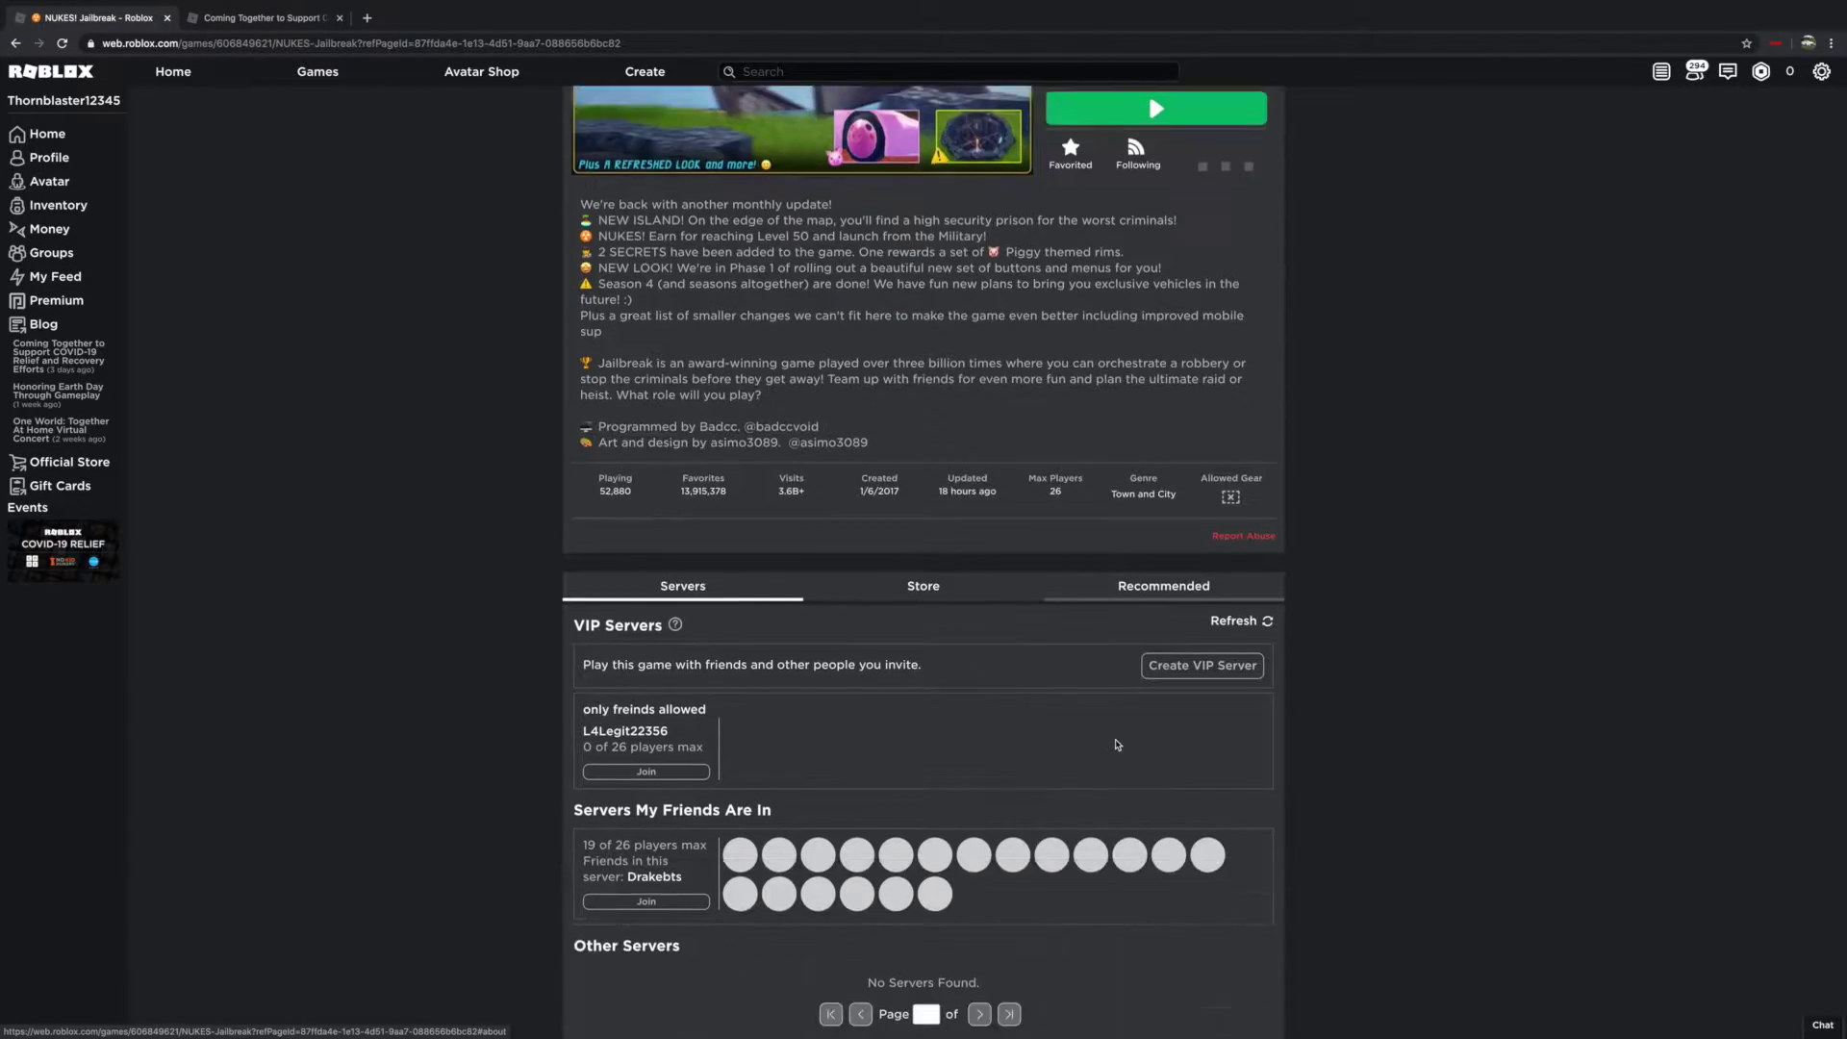
pyautogui.scroll(-3, 1115, 754)
pyautogui.scroll(-5, 977, 833)
pyautogui.scroll(-5, 975, 821)
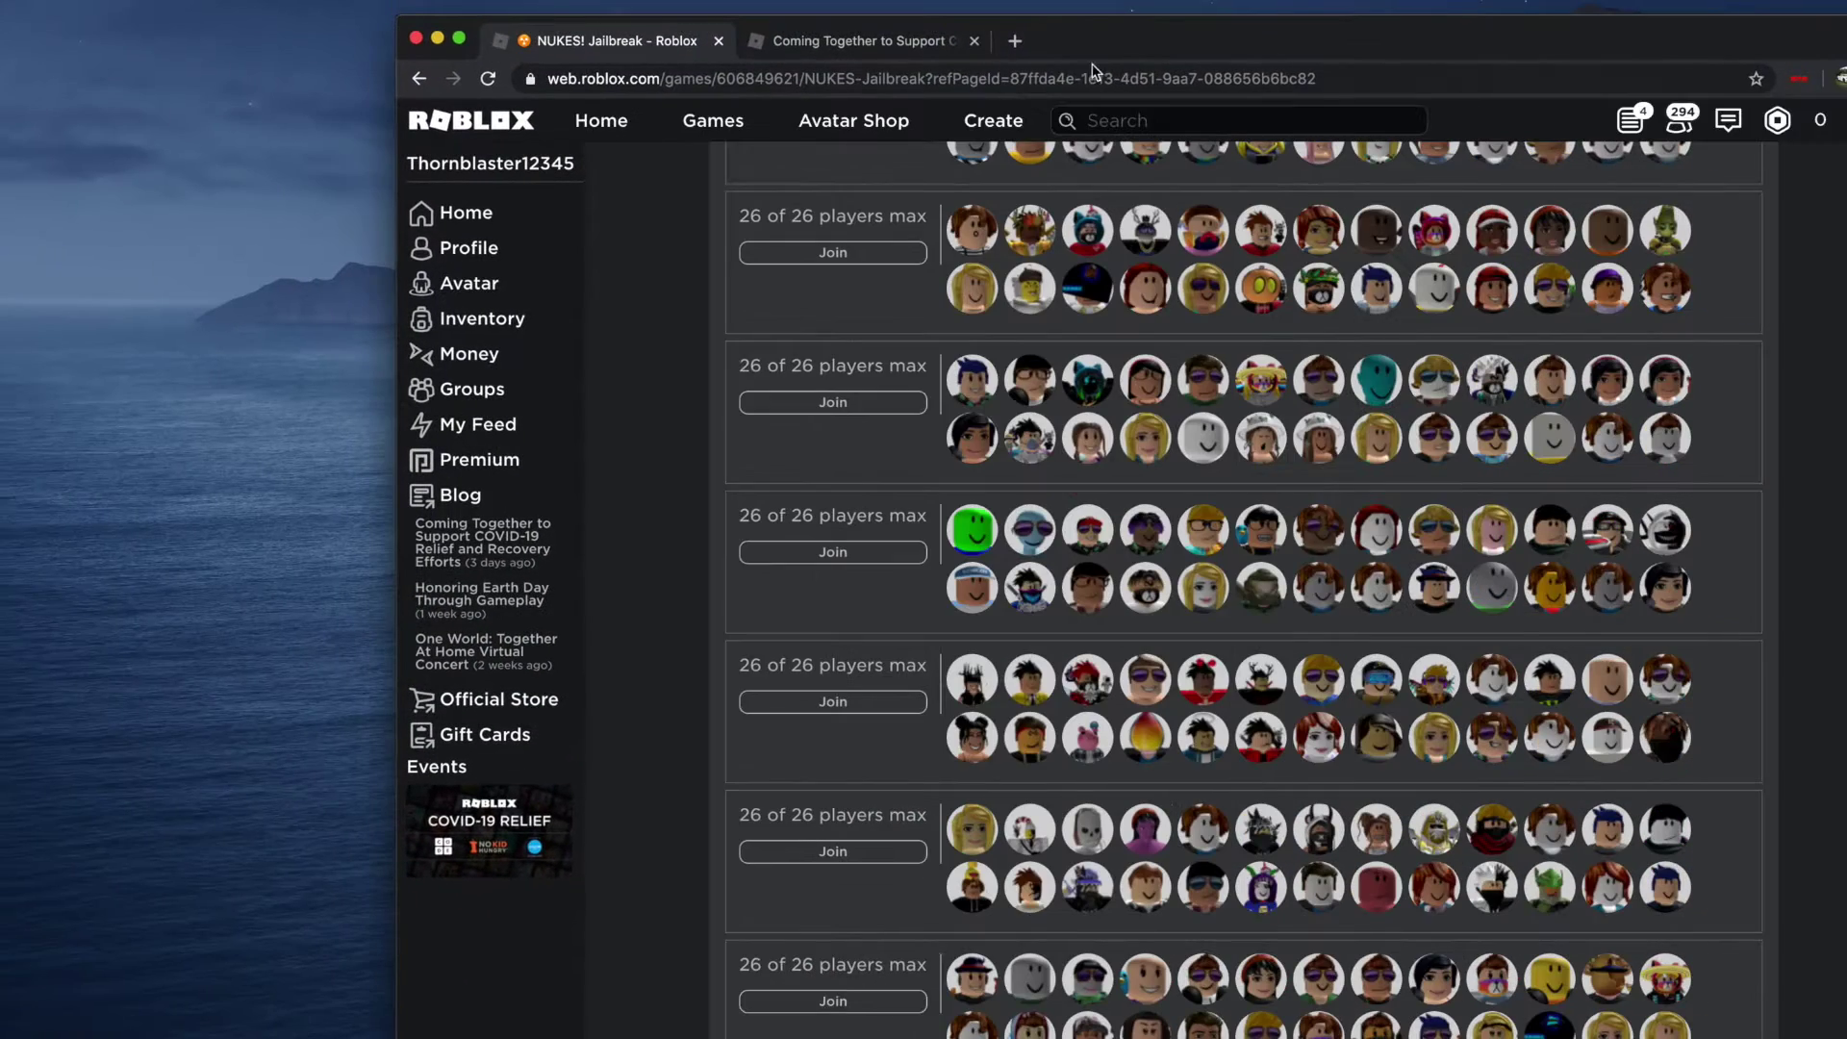
# - Move the Chrome window showing Jailbreak's 424-page server list almost off-screen
pyautogui.moveTo(1159, 62)
pyautogui.mouseDown()
pyautogui.moveTo(1845, 49)
pyautogui.moveTo(1843, 0)
pyautogui.mouseUp()
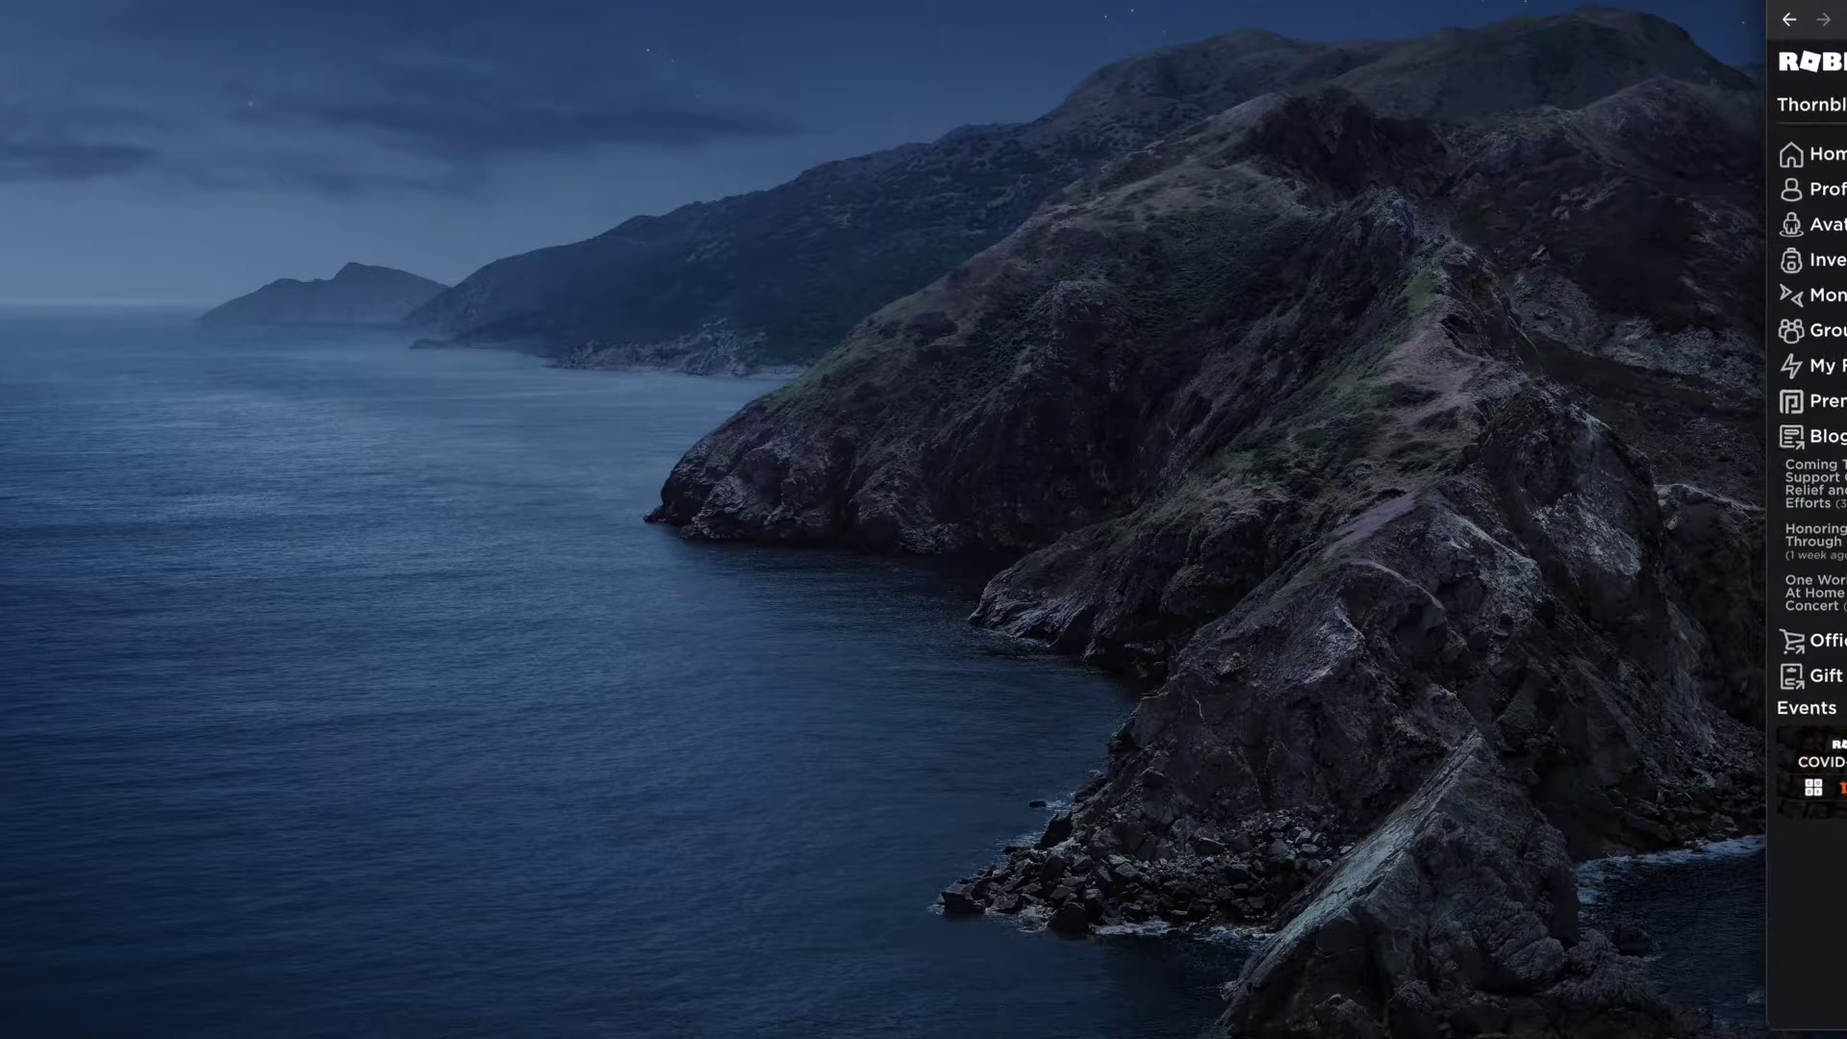
# - Open a new Safari window and load roblox.com
pyautogui.press('super+n')
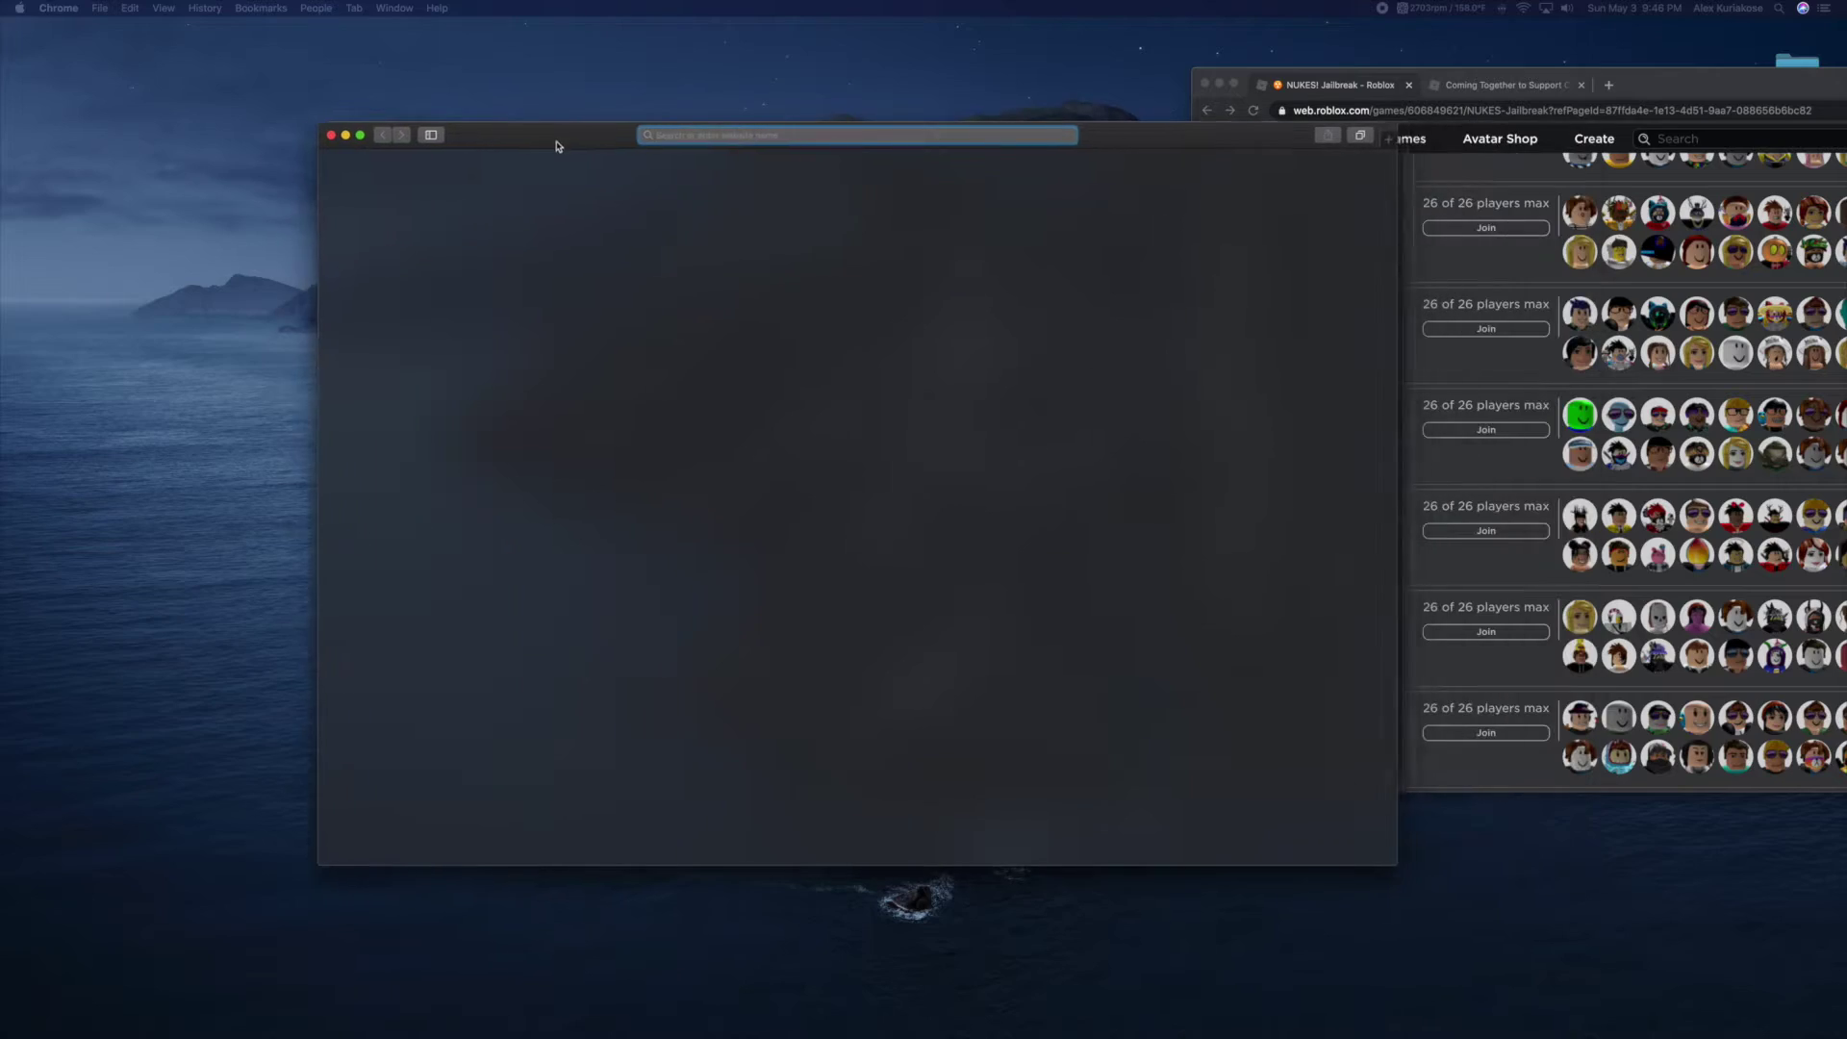
pyautogui.write('roblox.com')
pyautogui.press('Return')
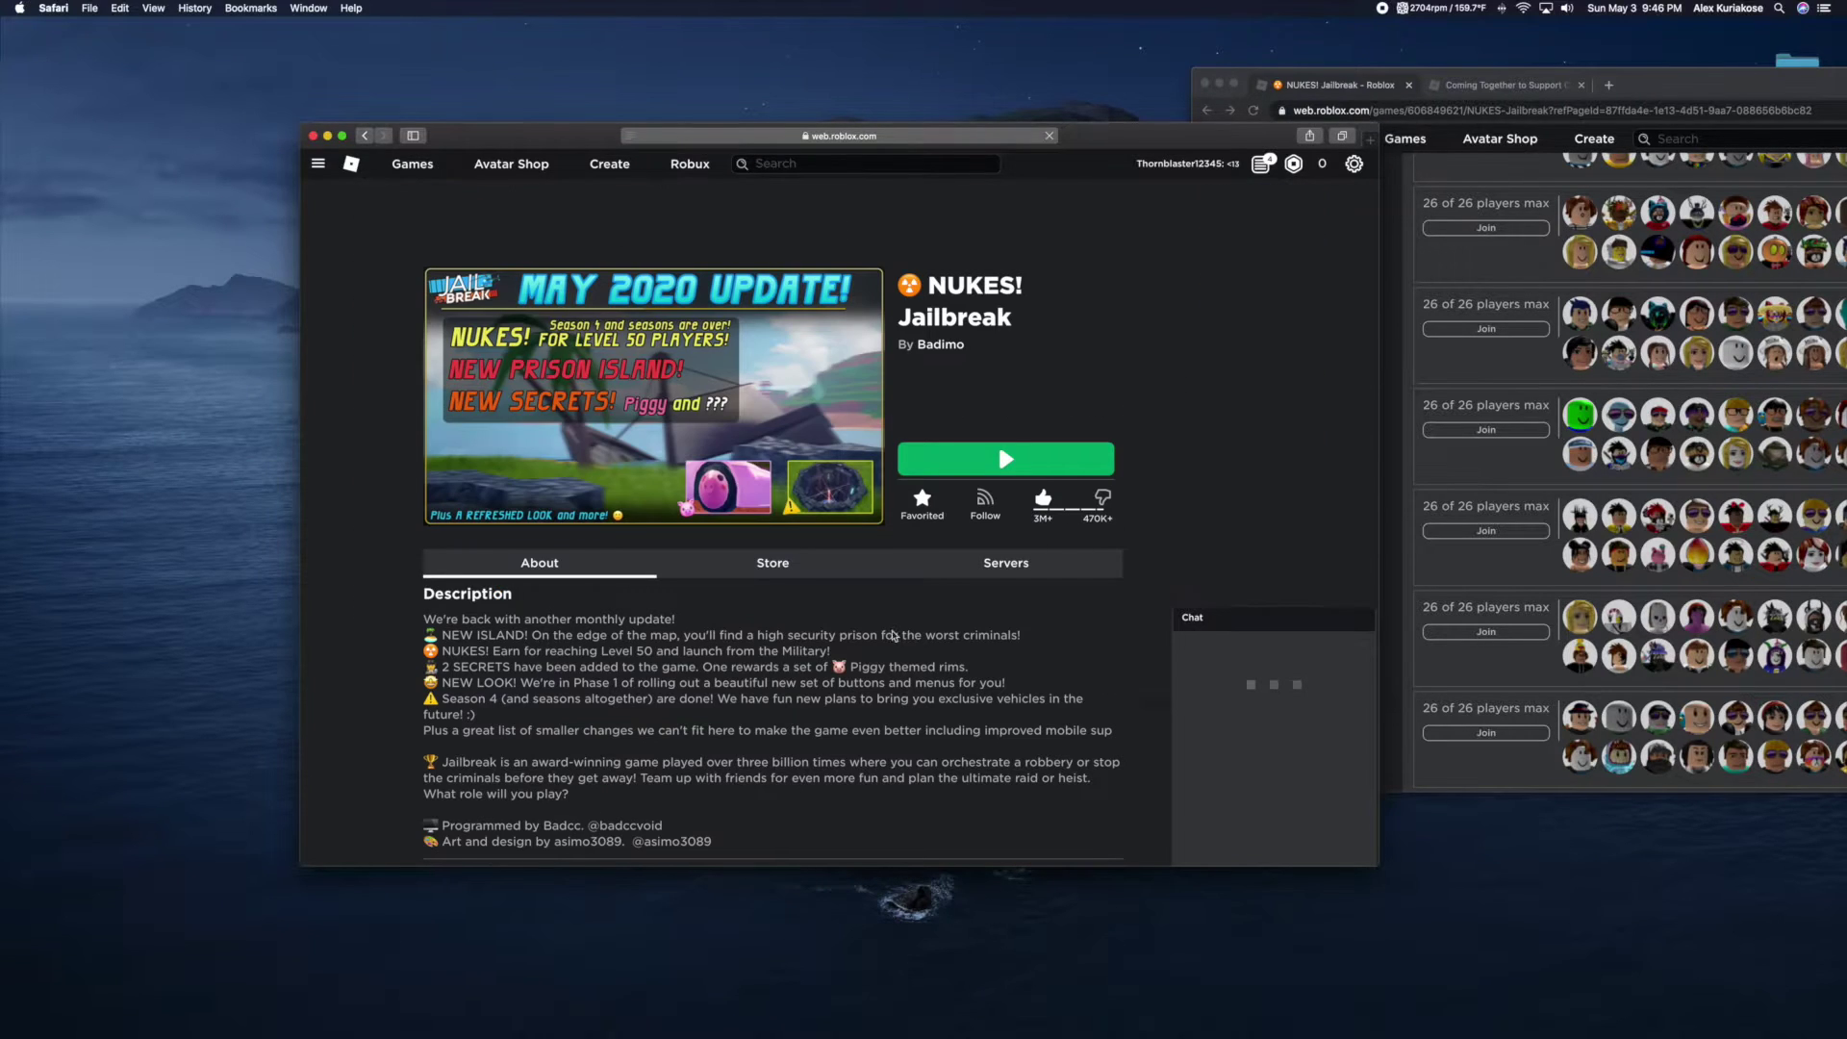
pyautogui.click(1000, 564)
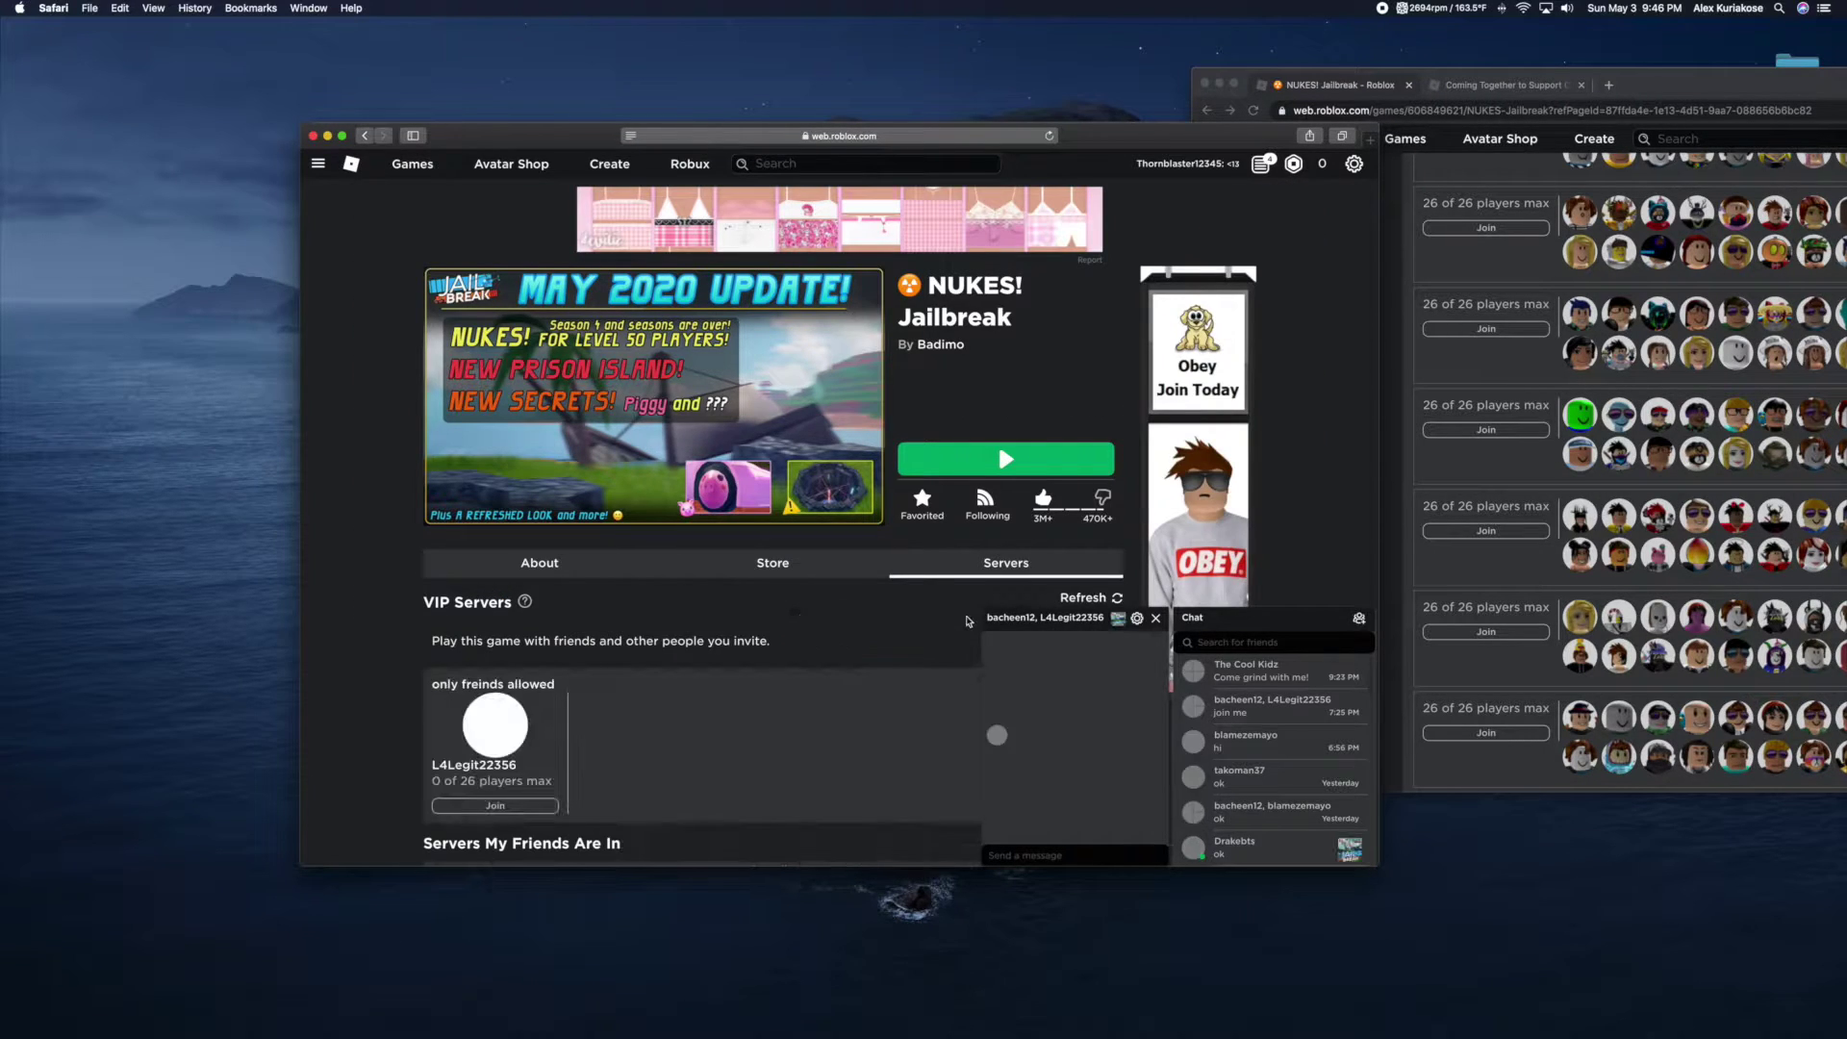
pyautogui.click(1158, 618)
pyautogui.scroll(-5, 1159, 620)
pyautogui.scroll(-5, 1158, 620)
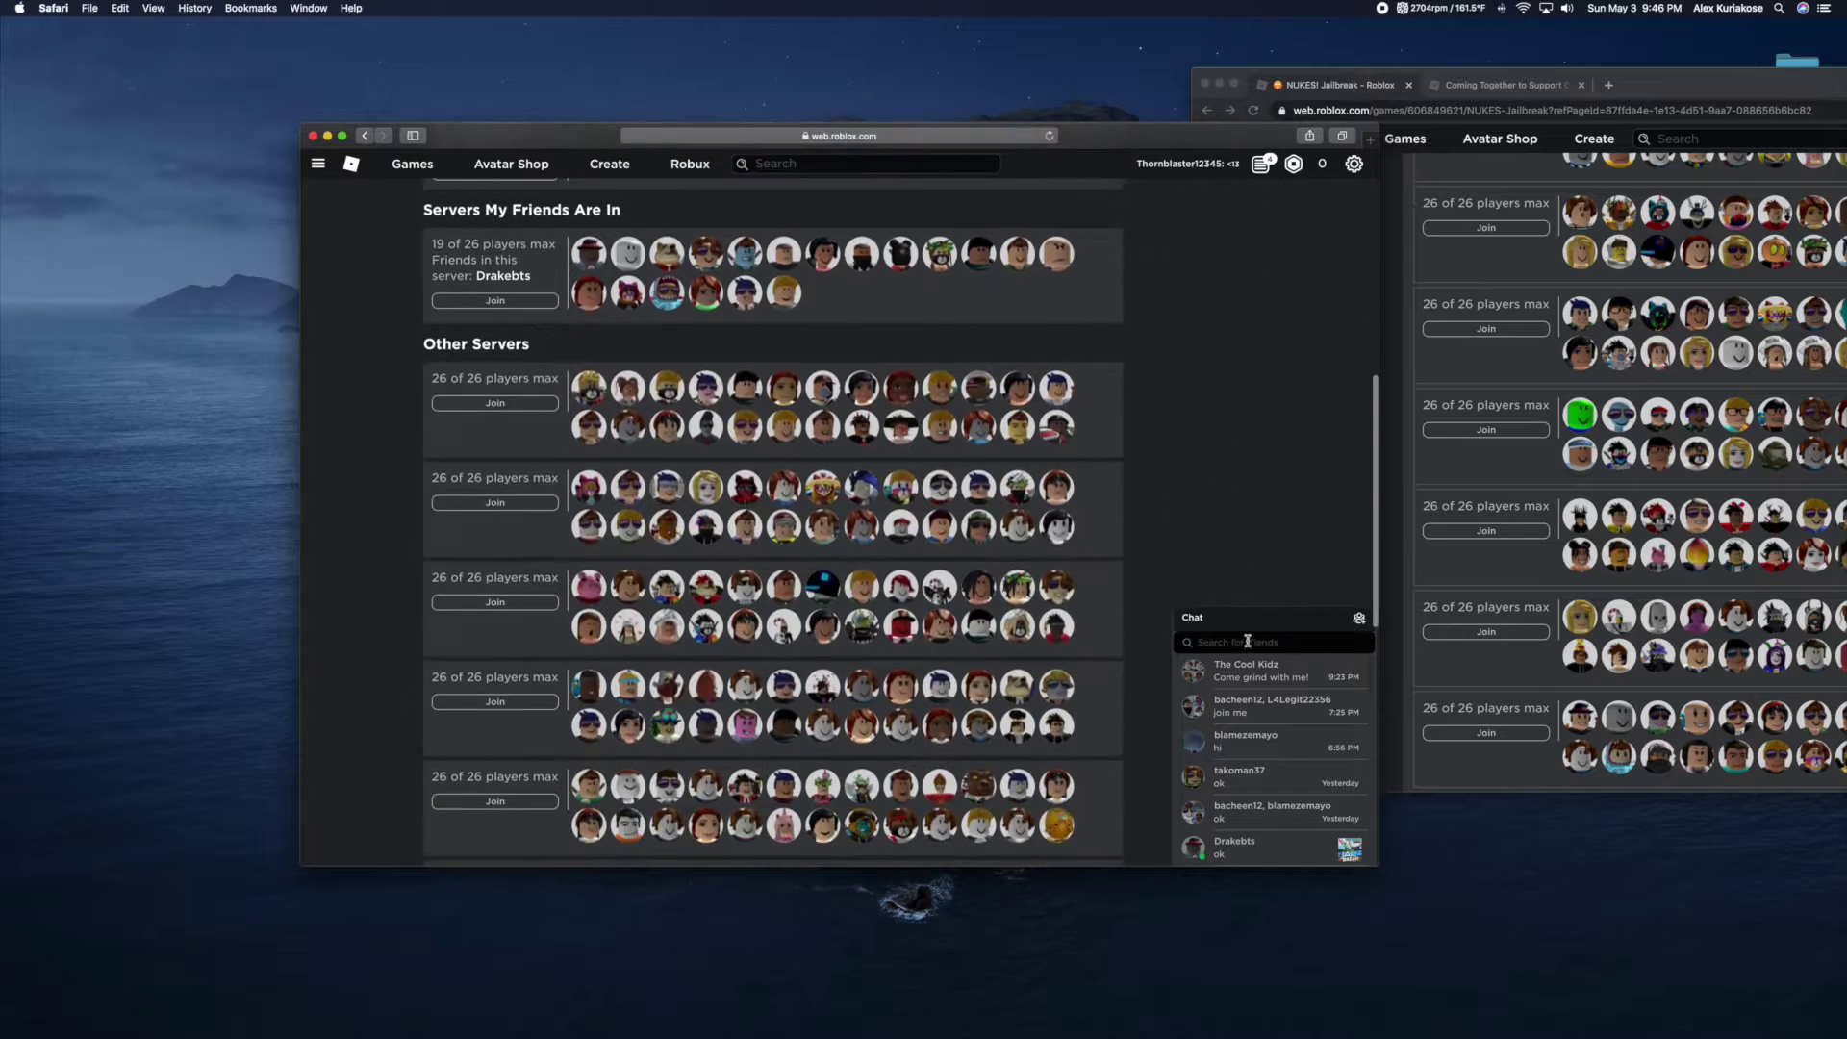
pyautogui.click(1241, 617)
pyautogui.scroll(-5, 1011, 621)
pyautogui.scroll(-3, 823, 694)
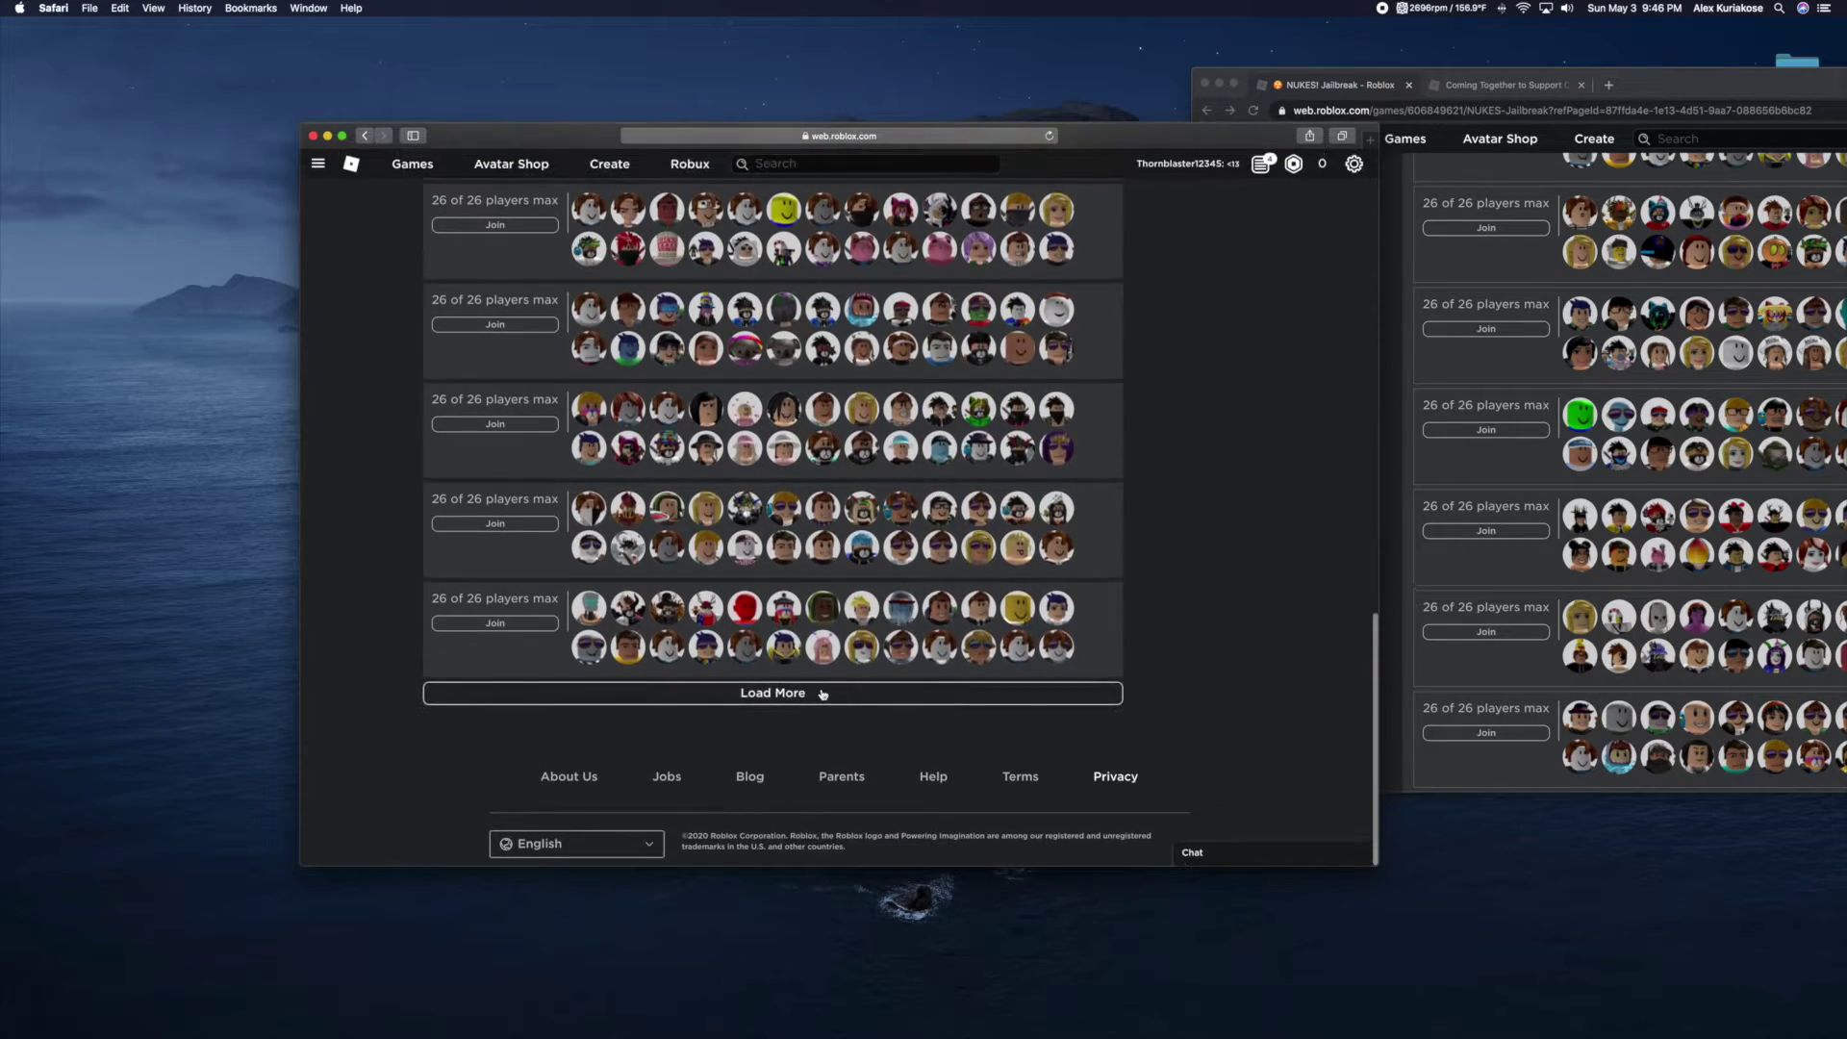
# - Load many more batches of servers into the other-servers list with Load More
pyautogui.click(823, 694)
pyautogui.scroll(-5, 824, 702)
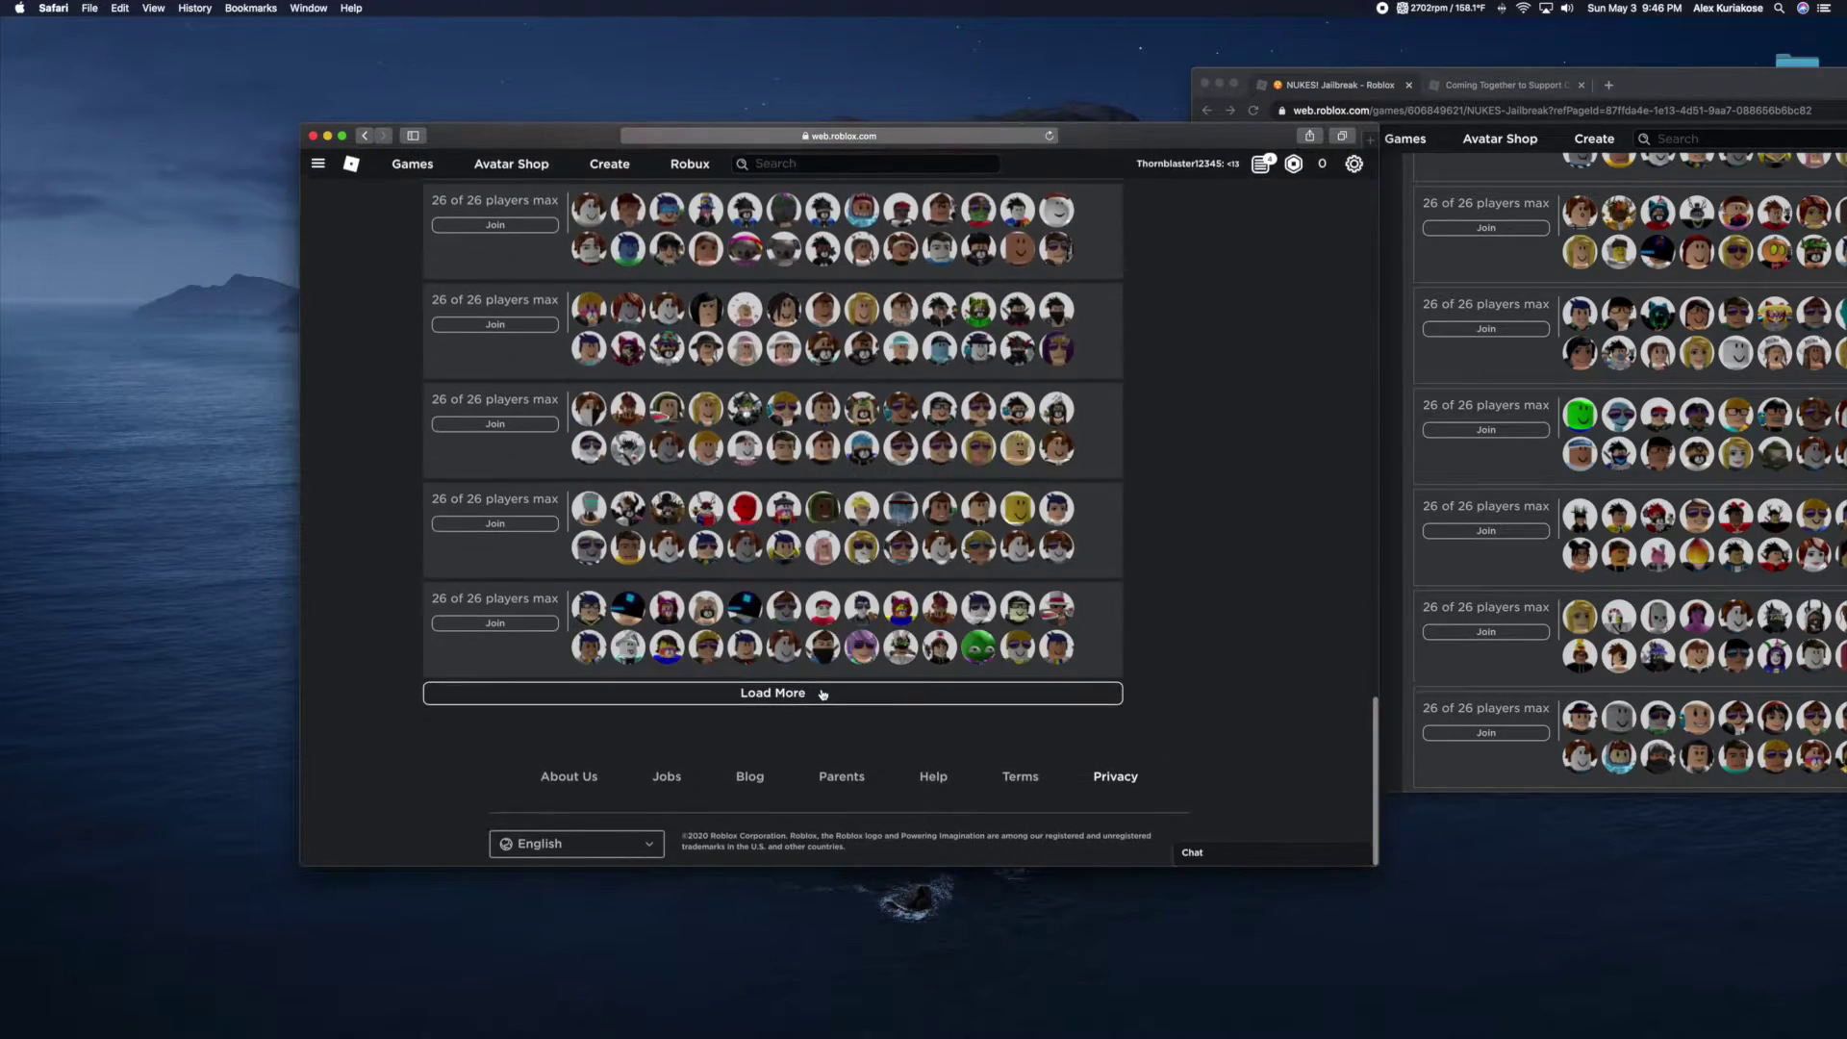
pyautogui.click(823, 694)
pyautogui.scroll(-5, 825, 694)
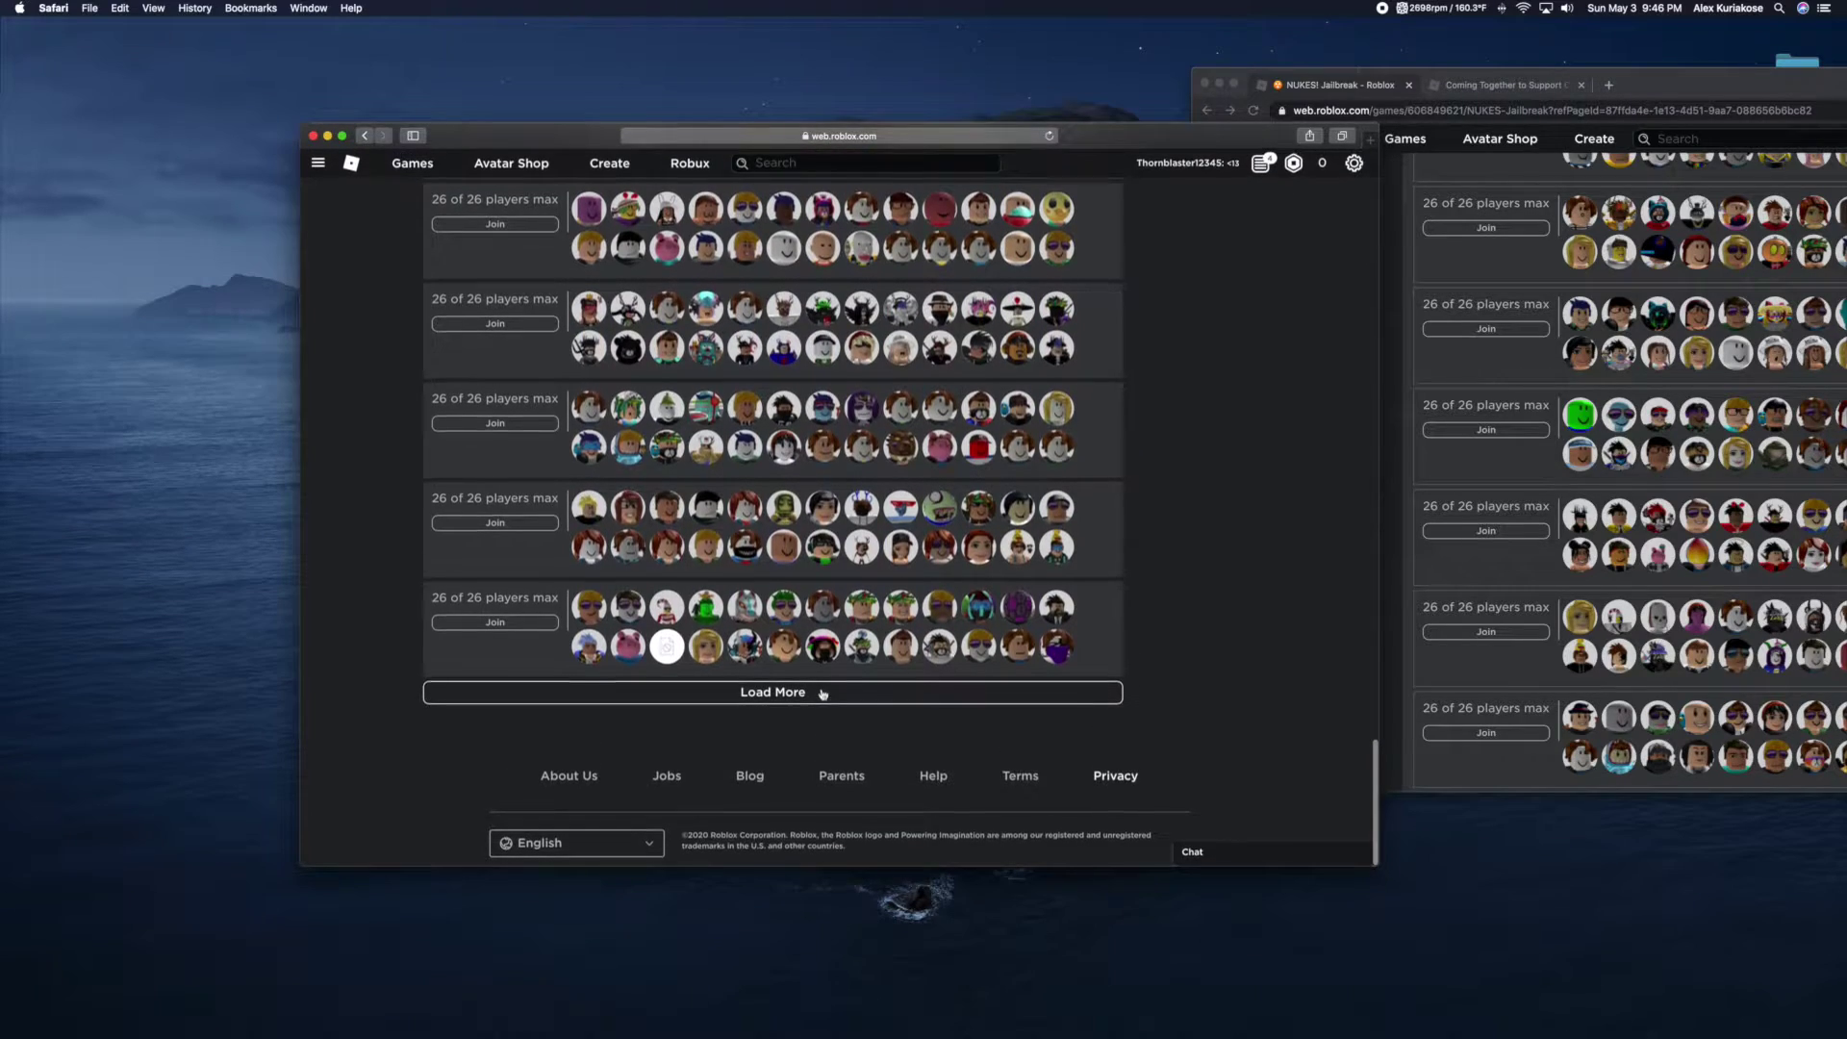
pyautogui.click(822, 693)
pyautogui.scroll(-5, 822, 694)
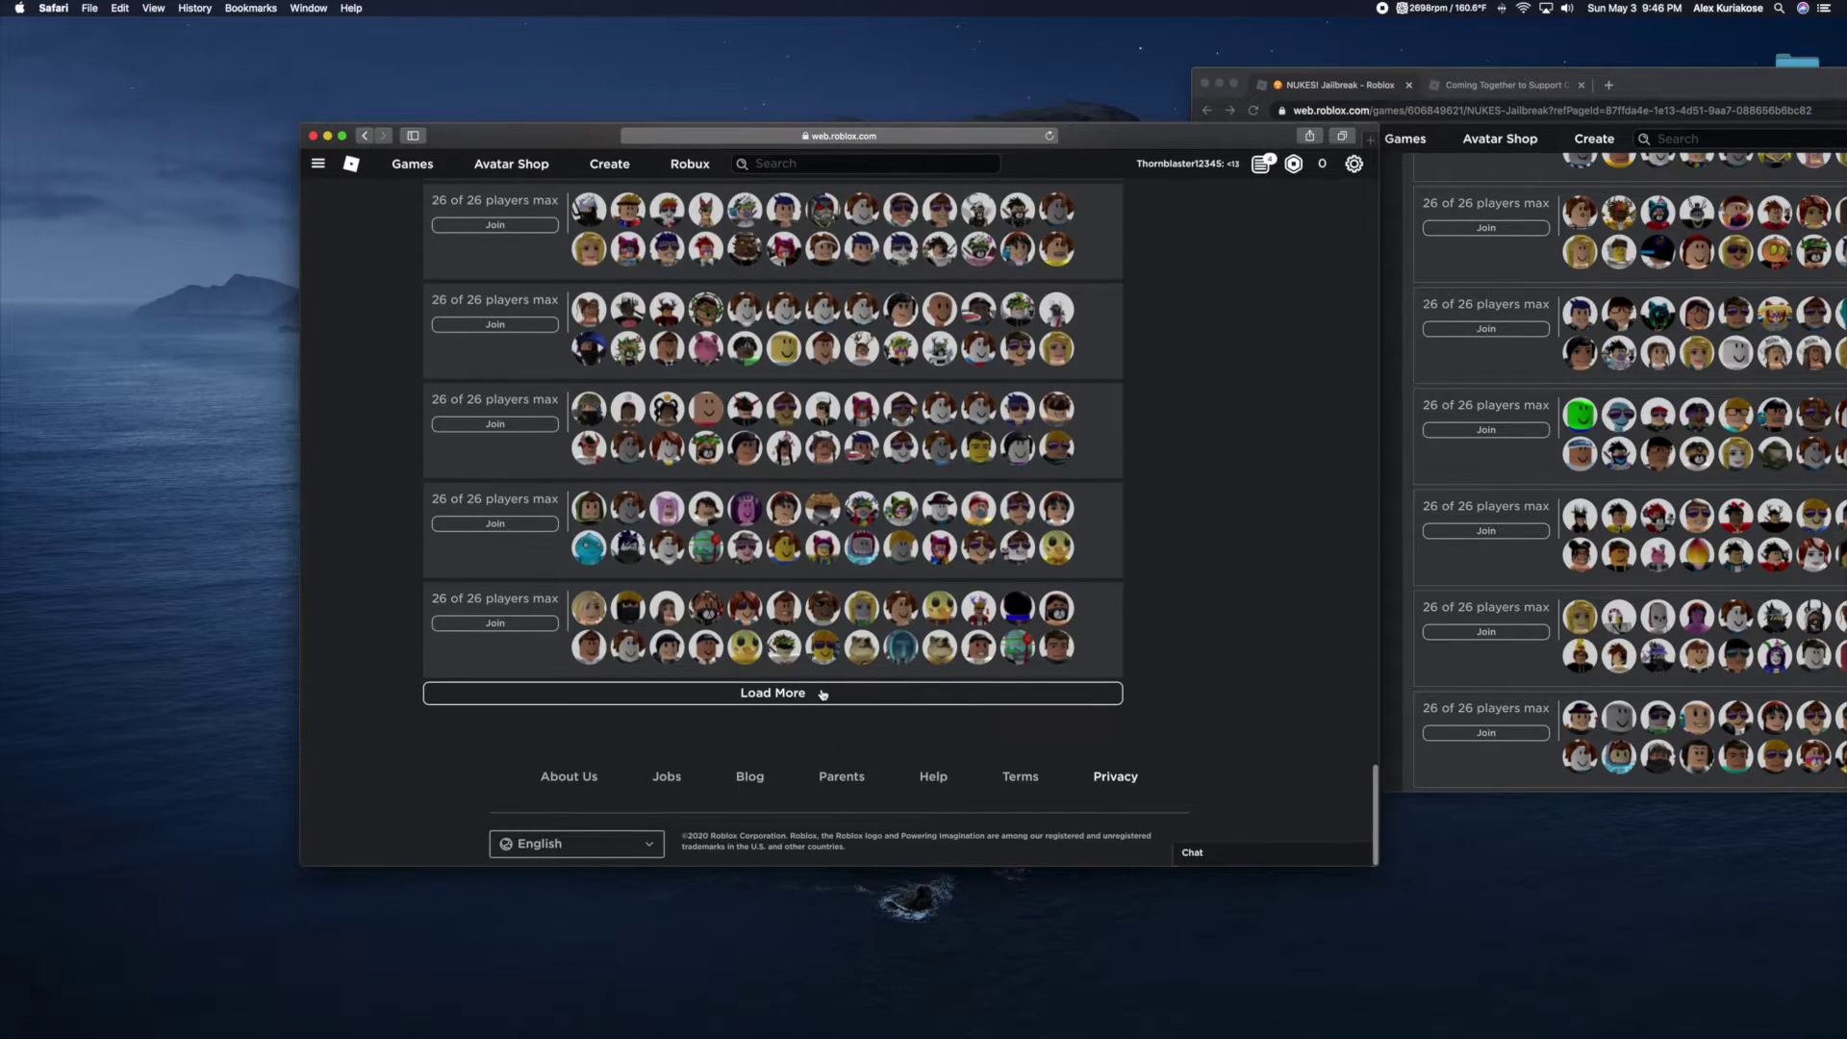
pyautogui.click(822, 694)
pyautogui.scroll(-5, 821, 694)
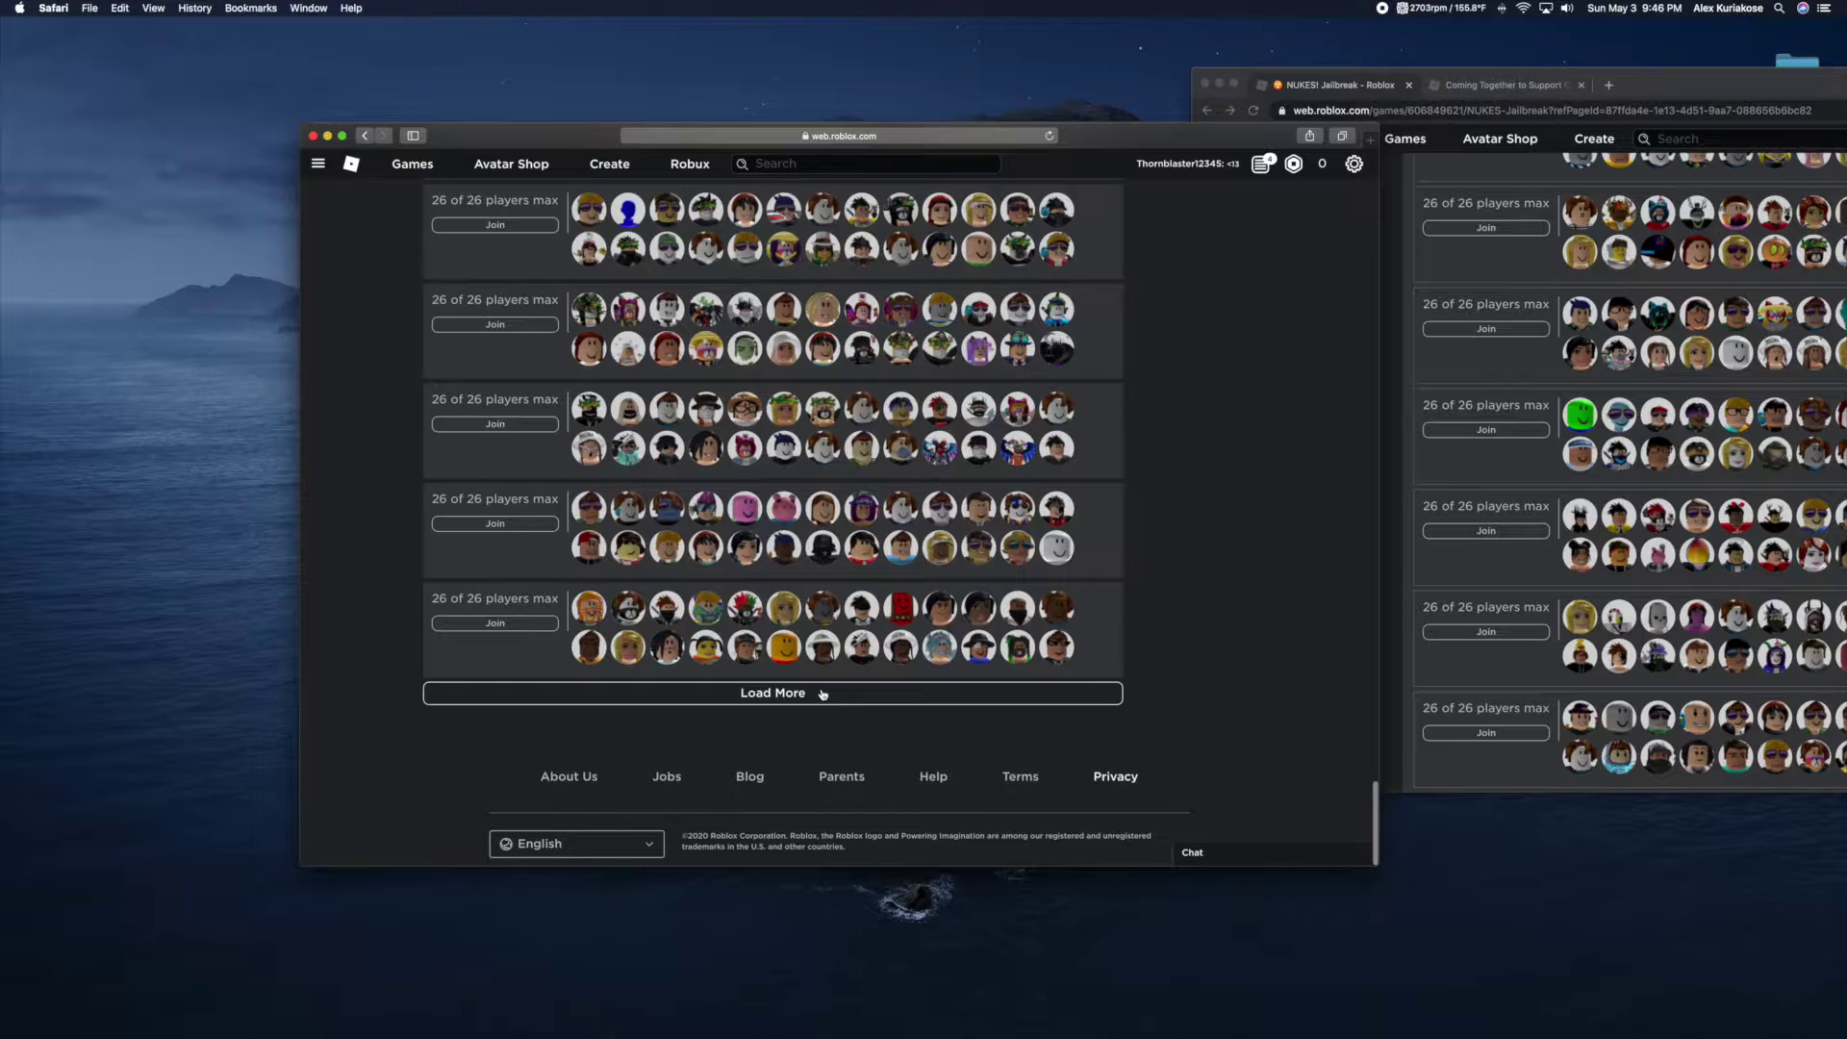
pyautogui.click(822, 693)
pyautogui.scroll(-5, 822, 693)
pyautogui.click(822, 693)
pyautogui.scroll(-5, 822, 693)
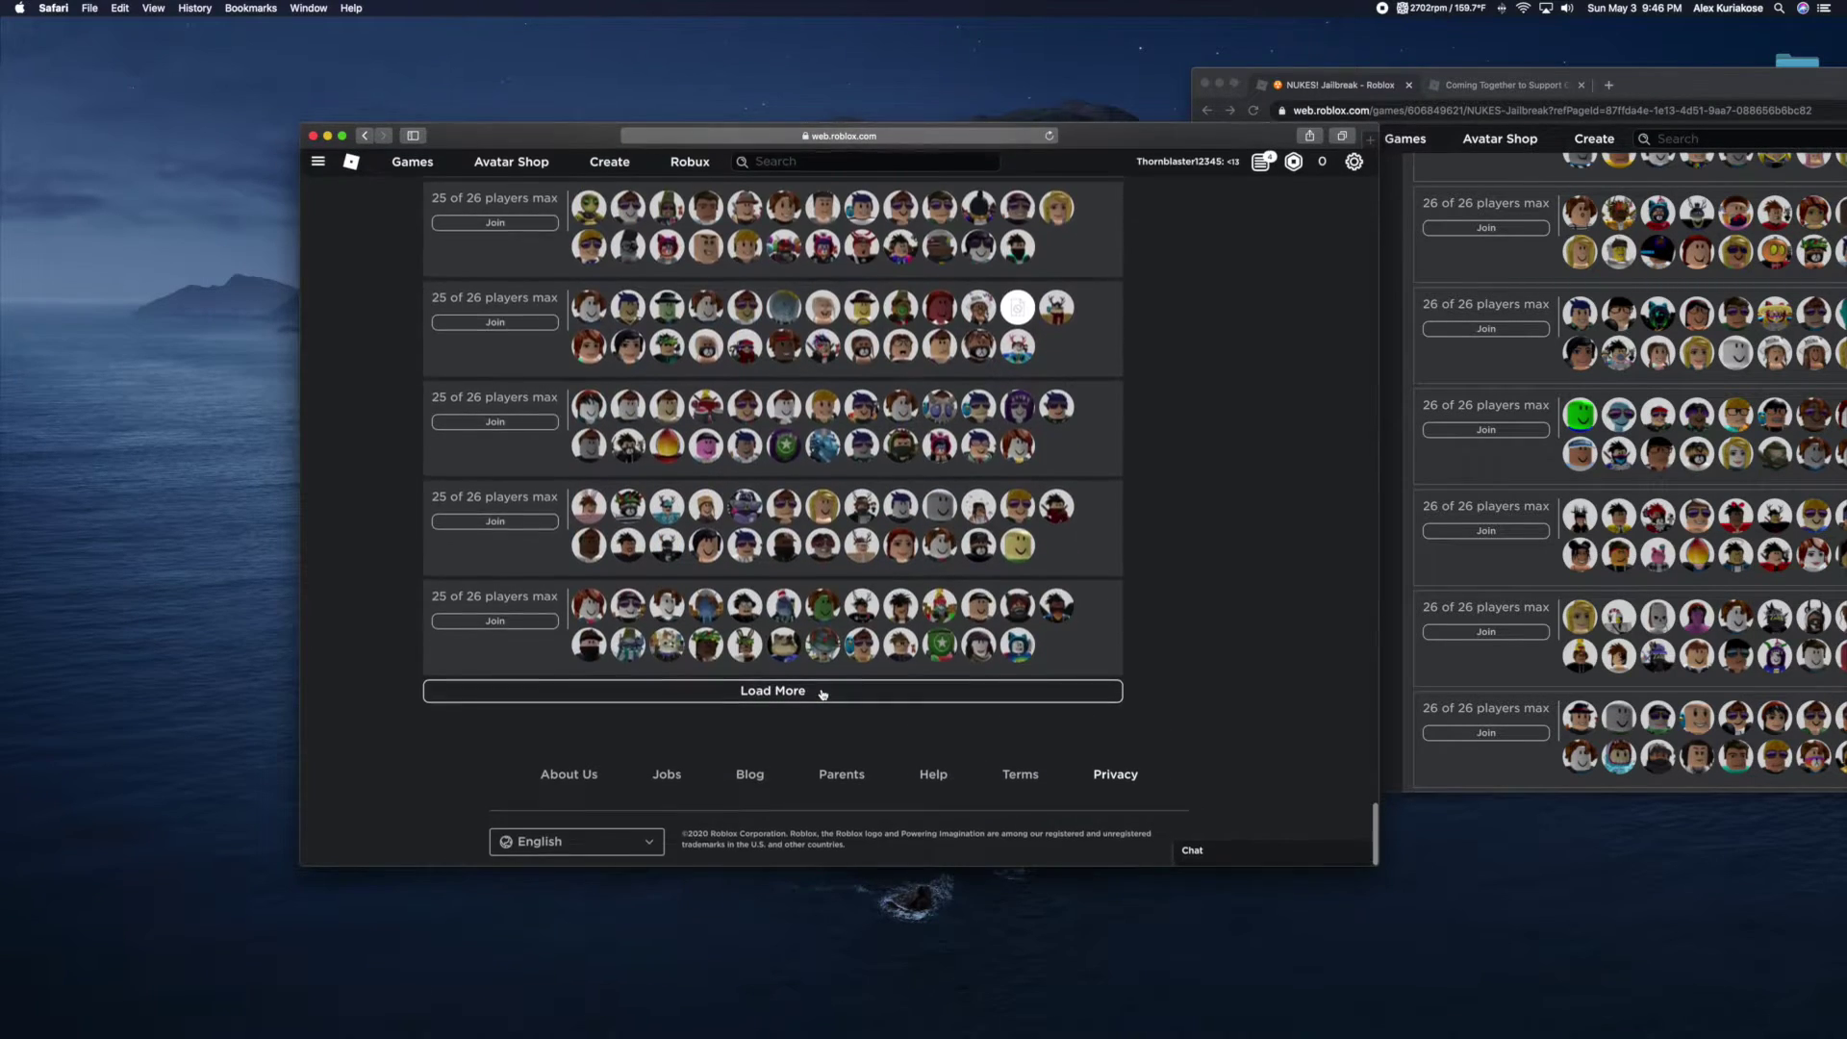
pyautogui.click(817, 699)
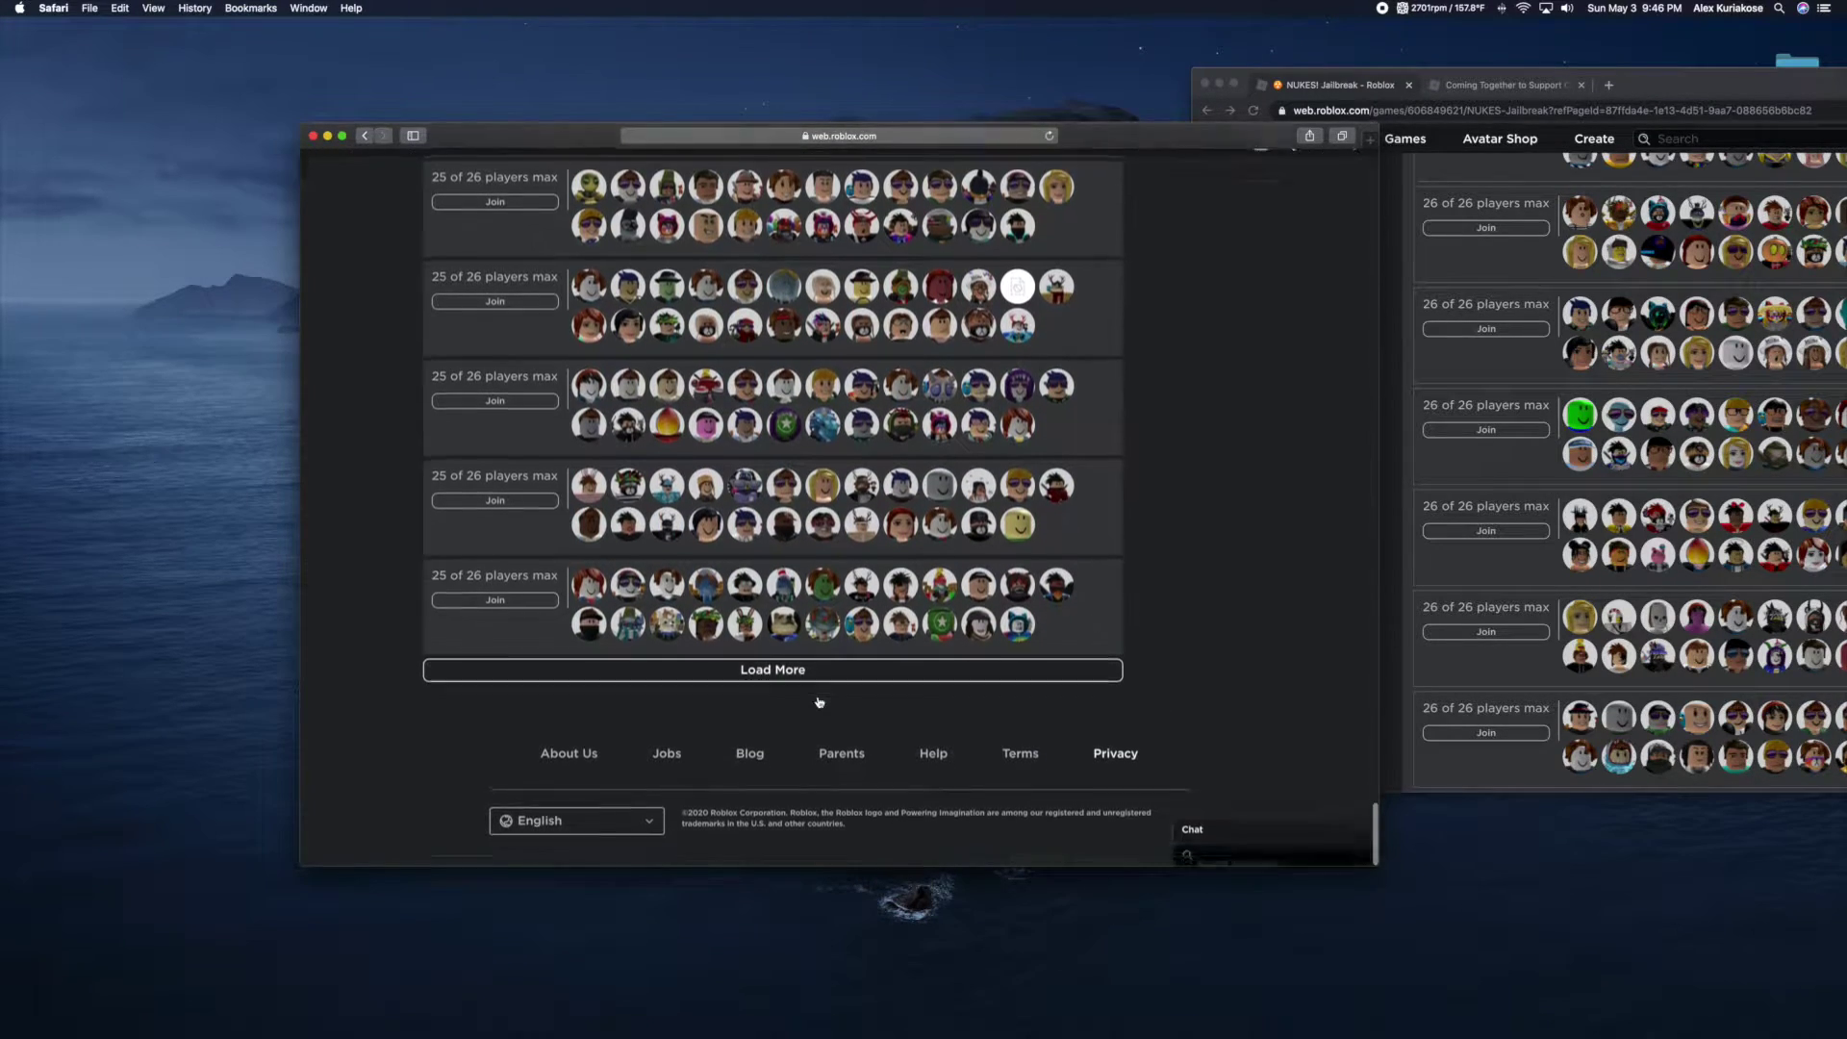
pyautogui.scroll(-5, 818, 700)
pyautogui.click(817, 694)
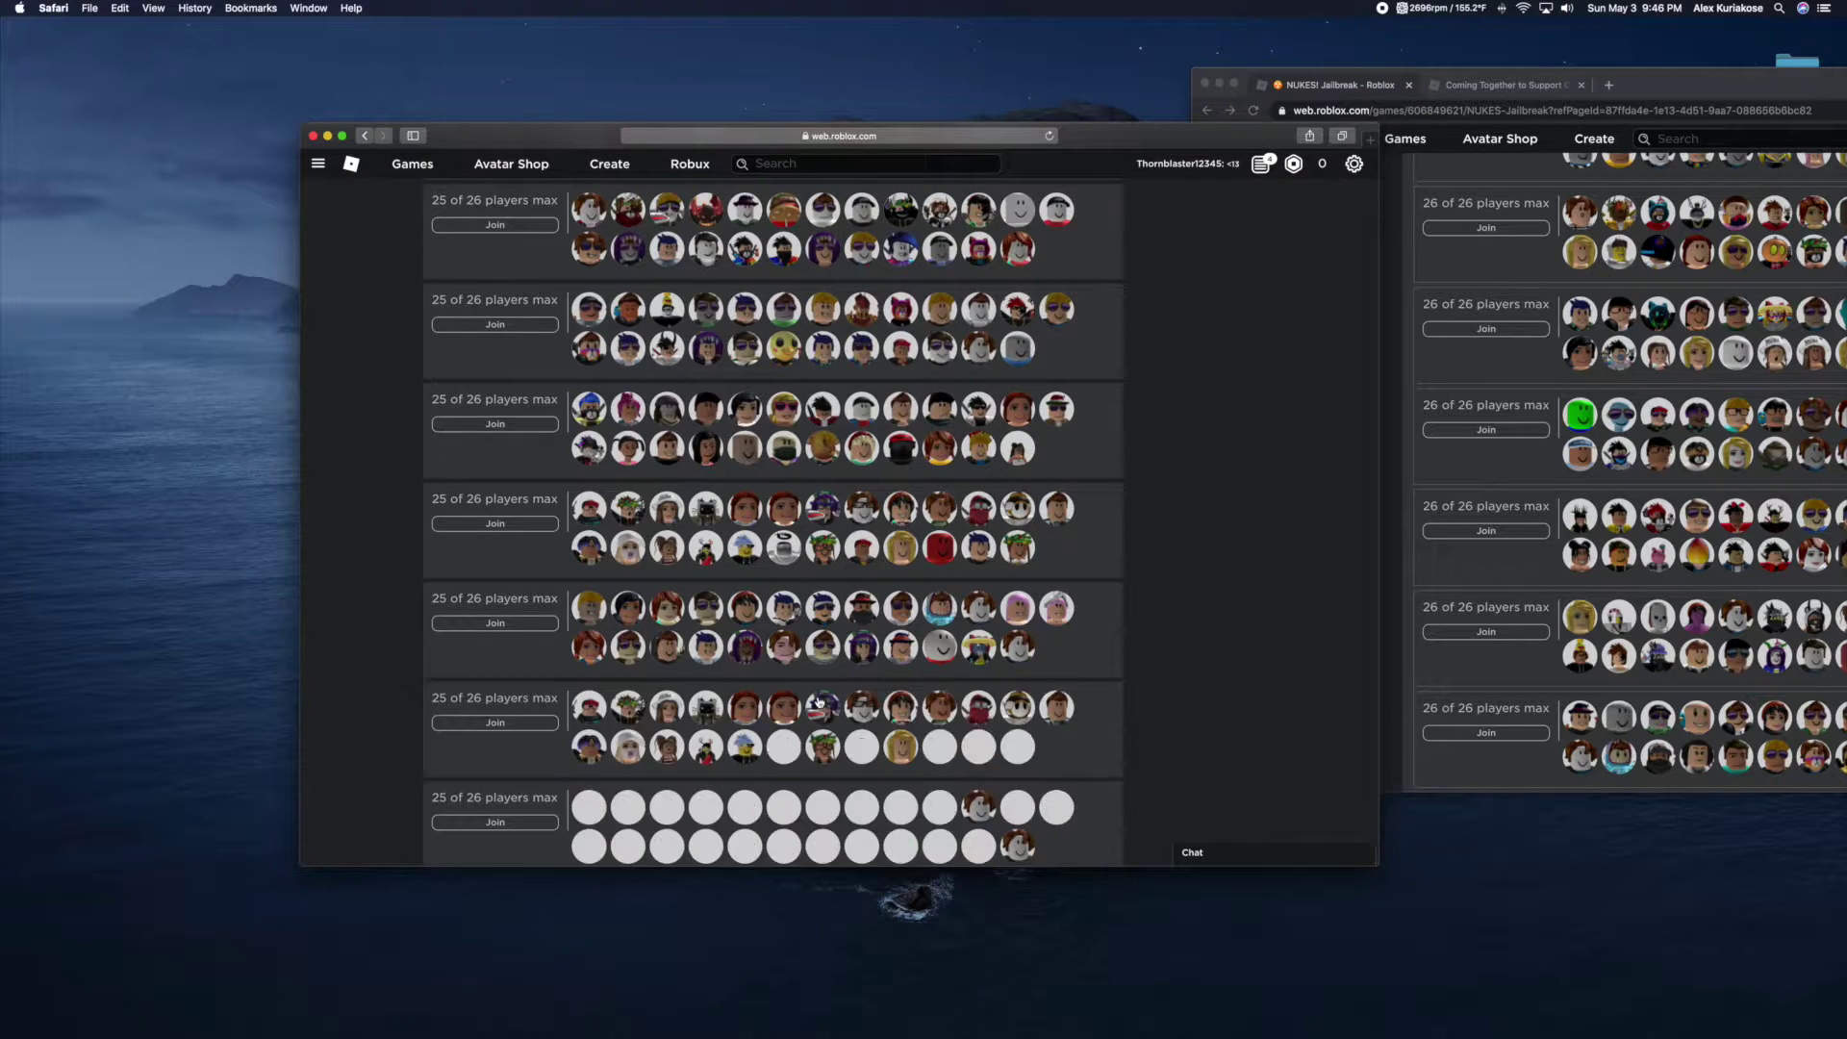
pyautogui.scroll(-5, 819, 701)
pyautogui.click(819, 693)
pyautogui.scroll(-5, 819, 700)
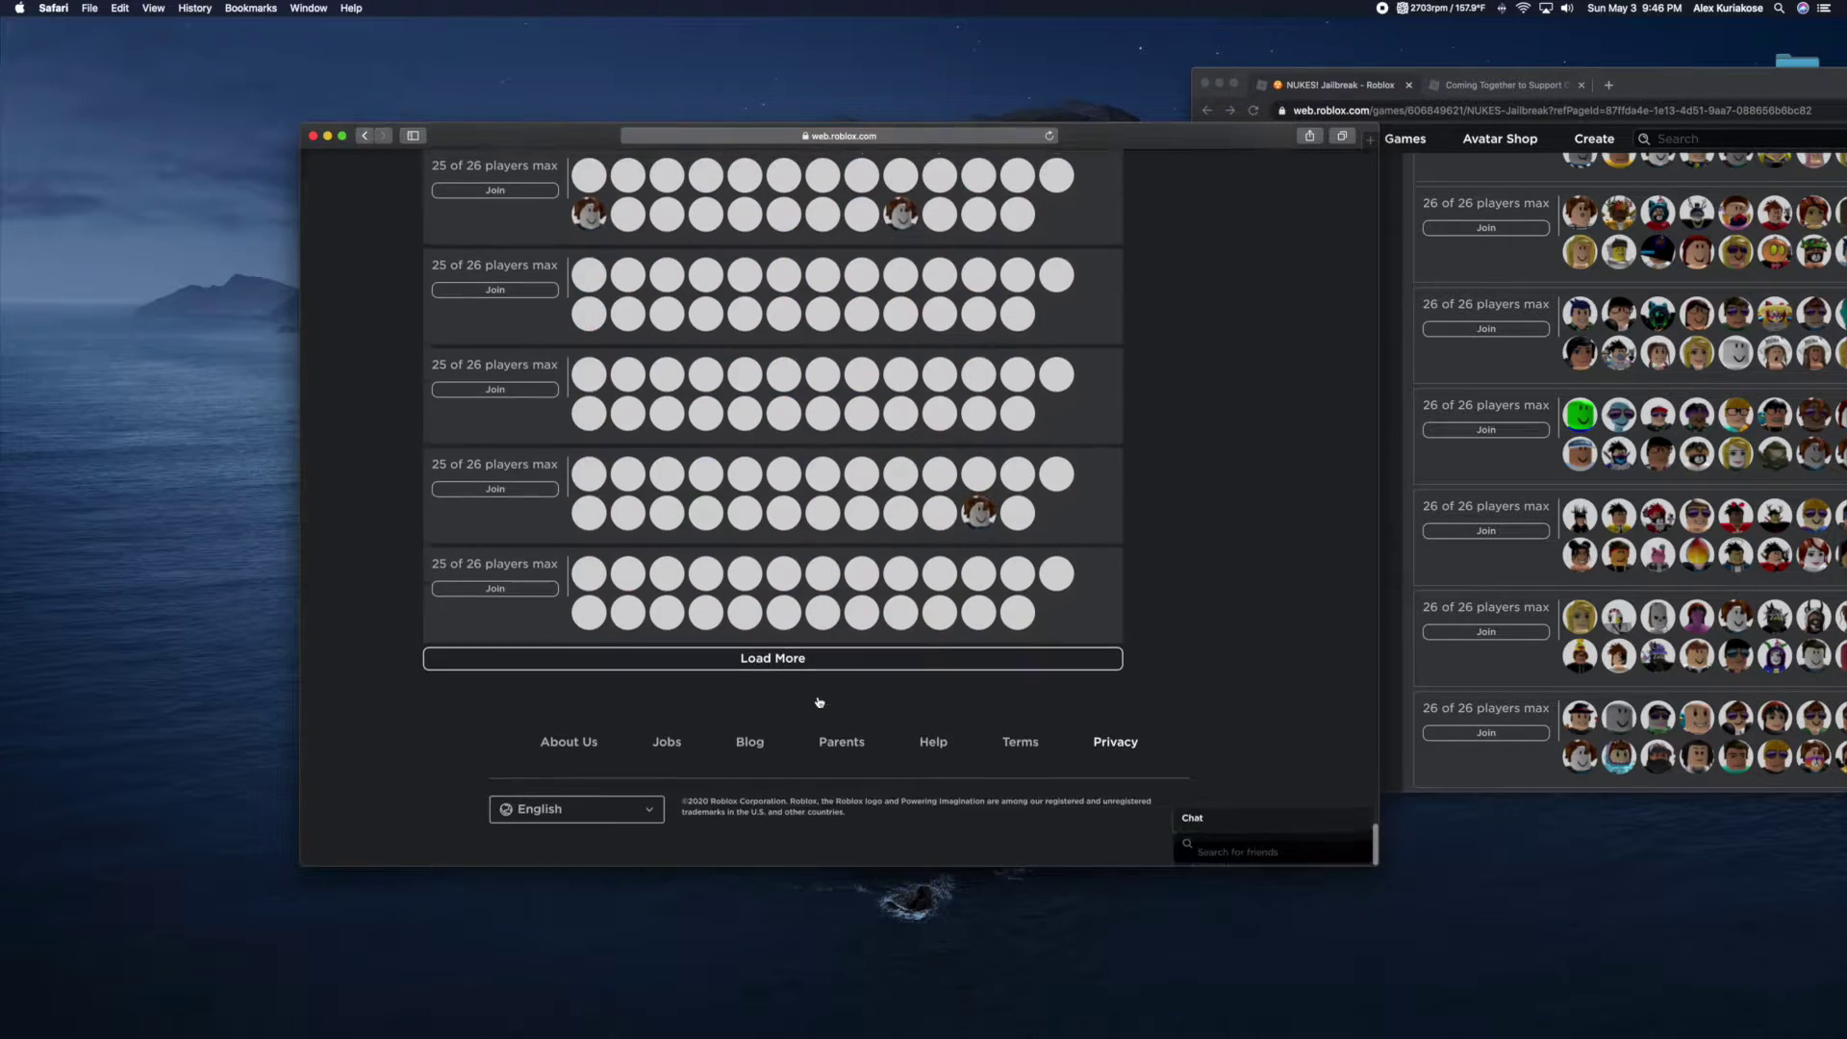
pyautogui.rightClick(818, 702)
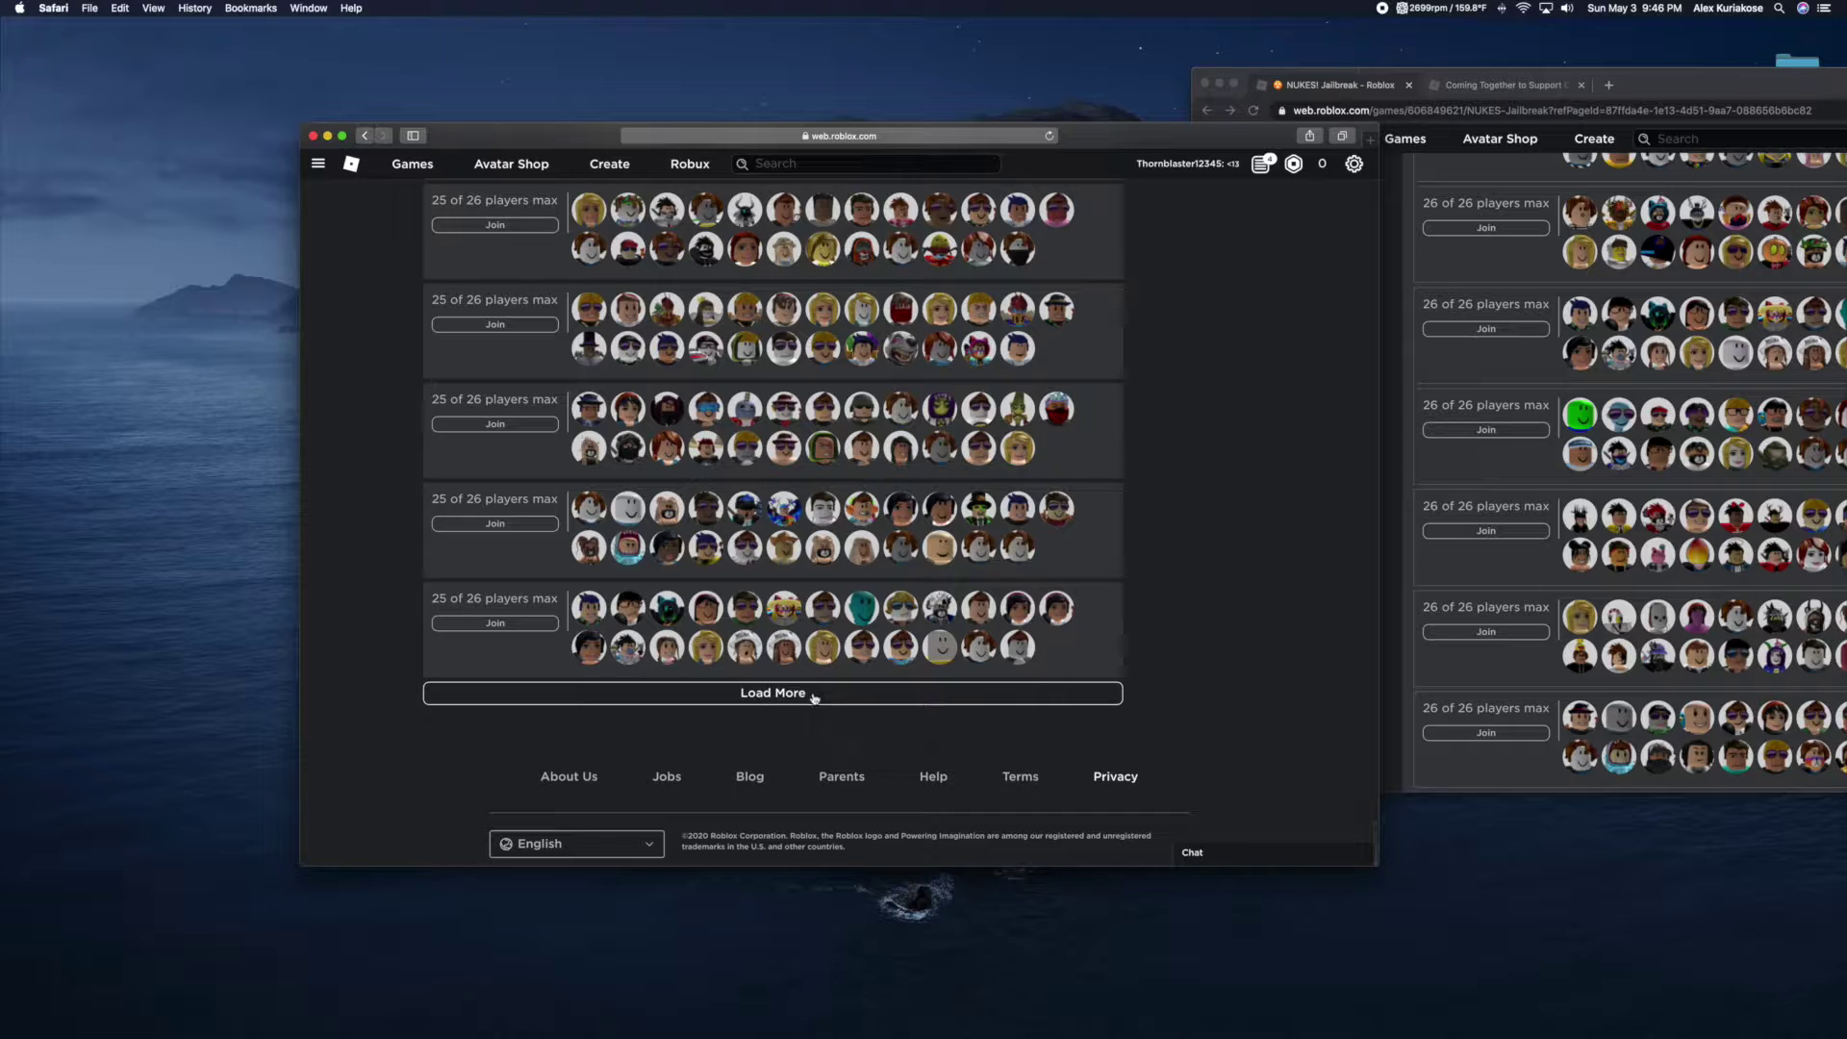
pyautogui.click(814, 695)
pyautogui.scroll(-5, 814, 697)
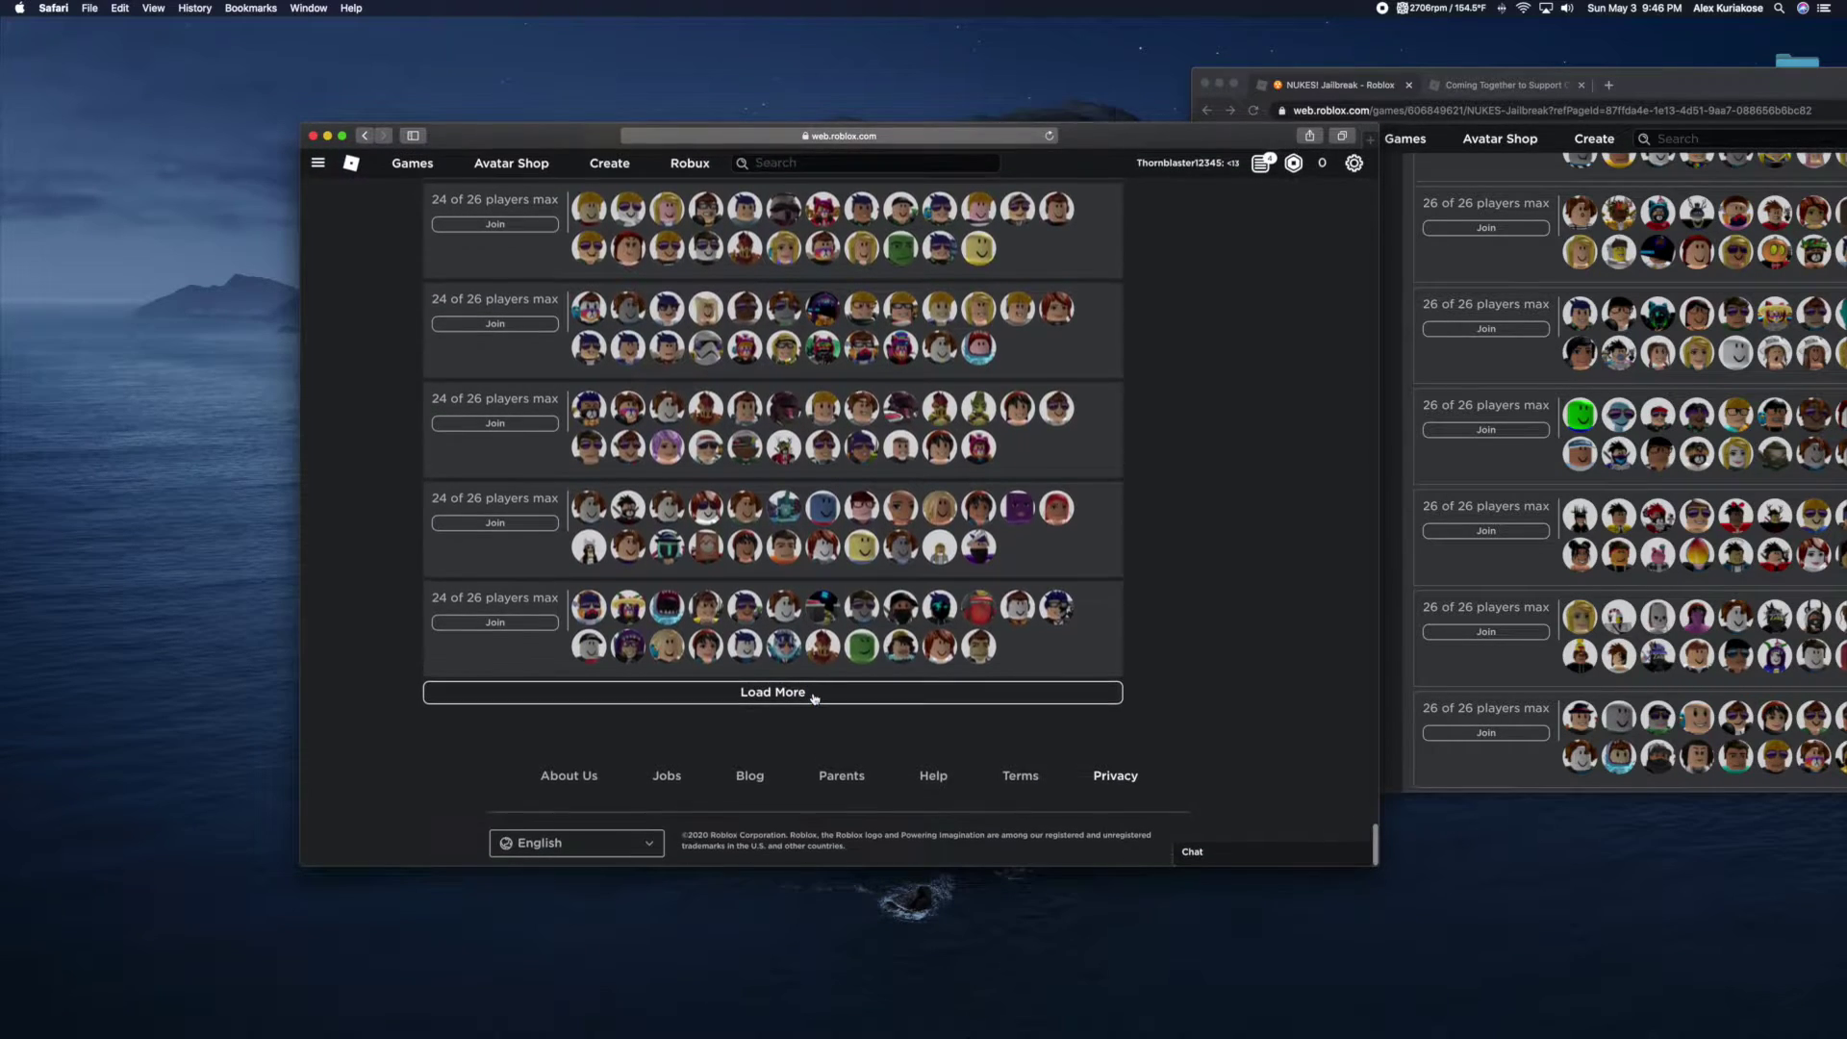
pyautogui.click(814, 693)
pyautogui.scroll(-5, 814, 697)
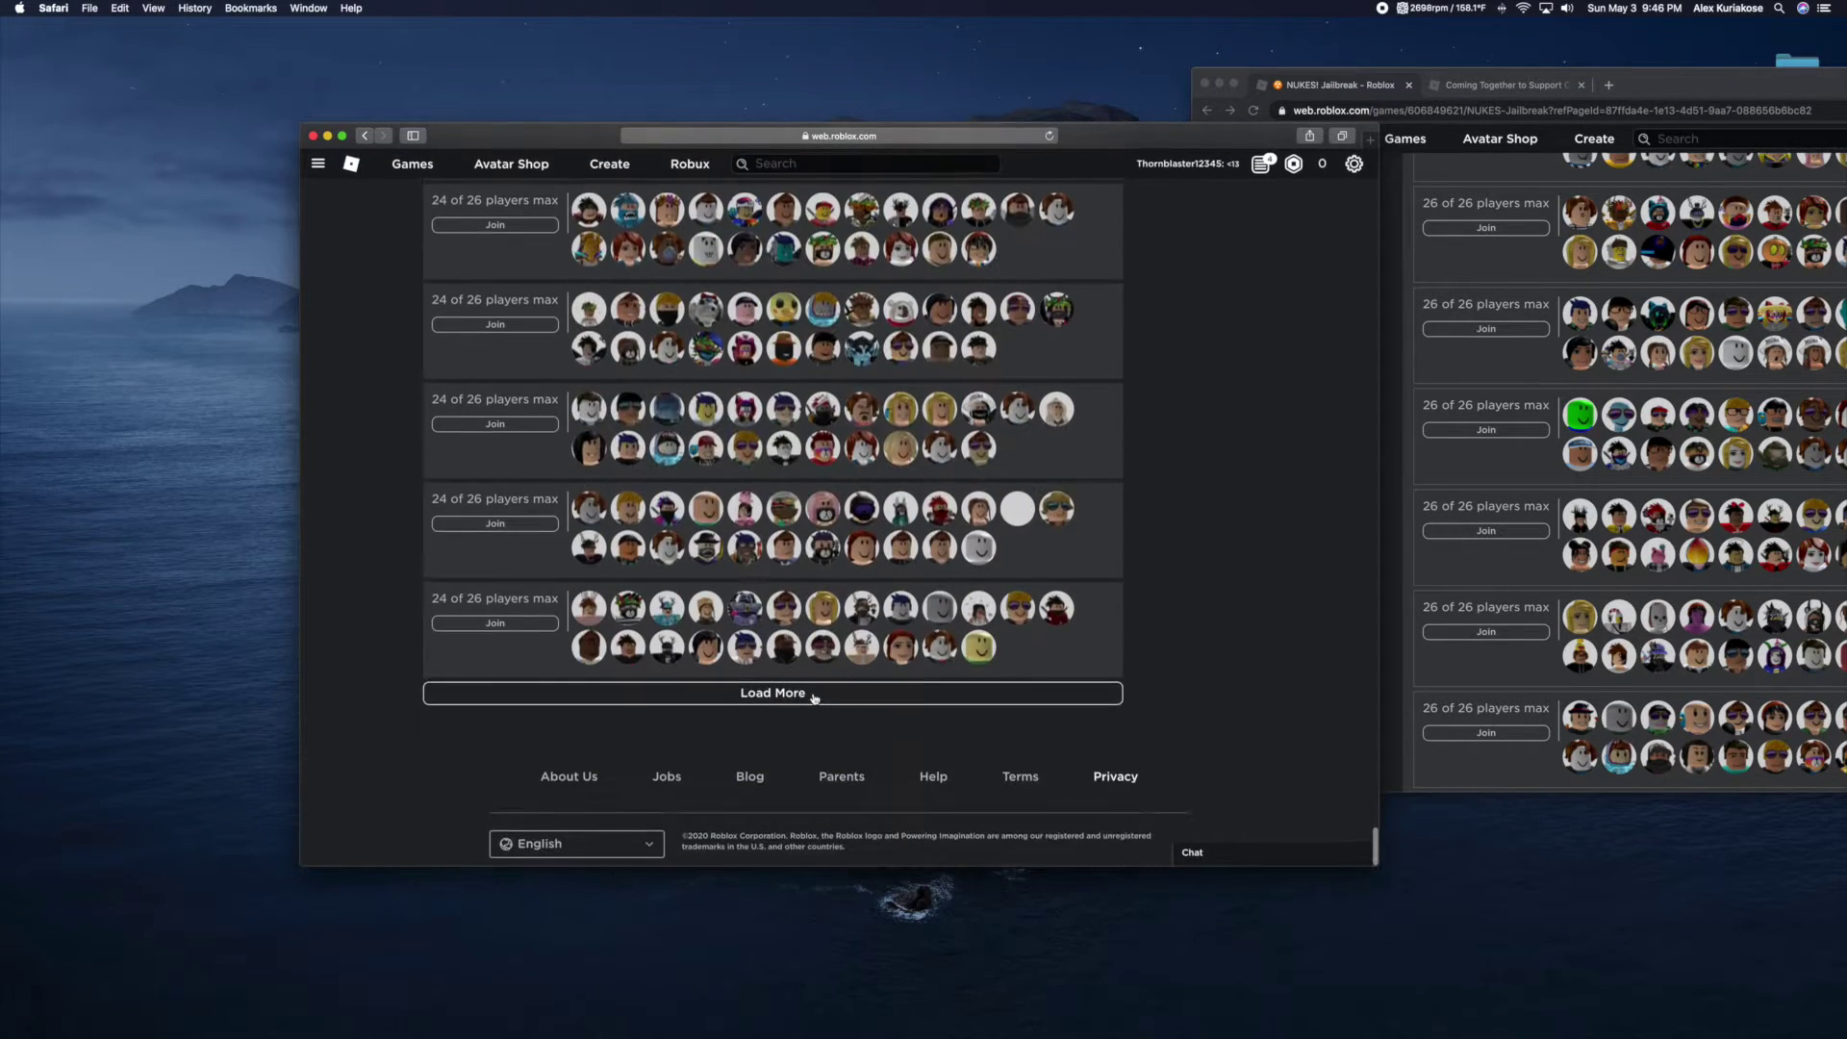
pyautogui.click(815, 693)
pyautogui.scroll(-5, 815, 697)
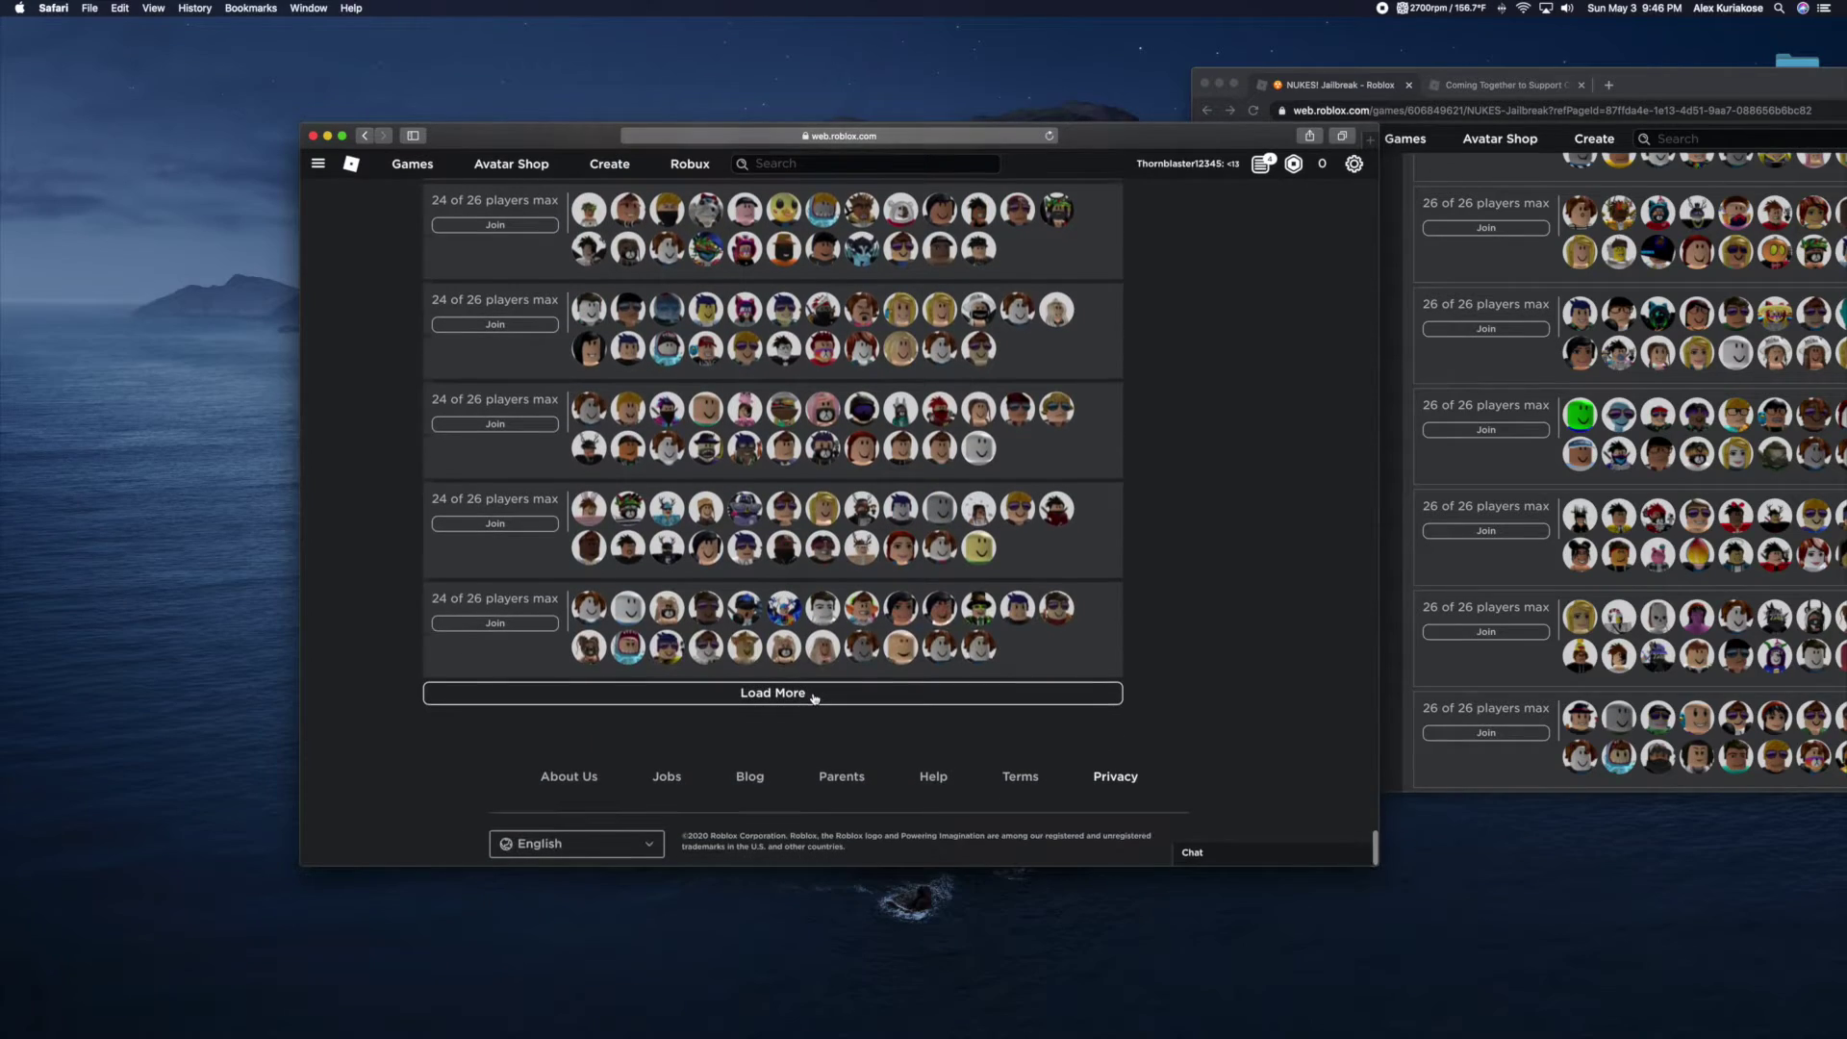
pyautogui.scroll(-5, 816, 700)
pyautogui.click(814, 693)
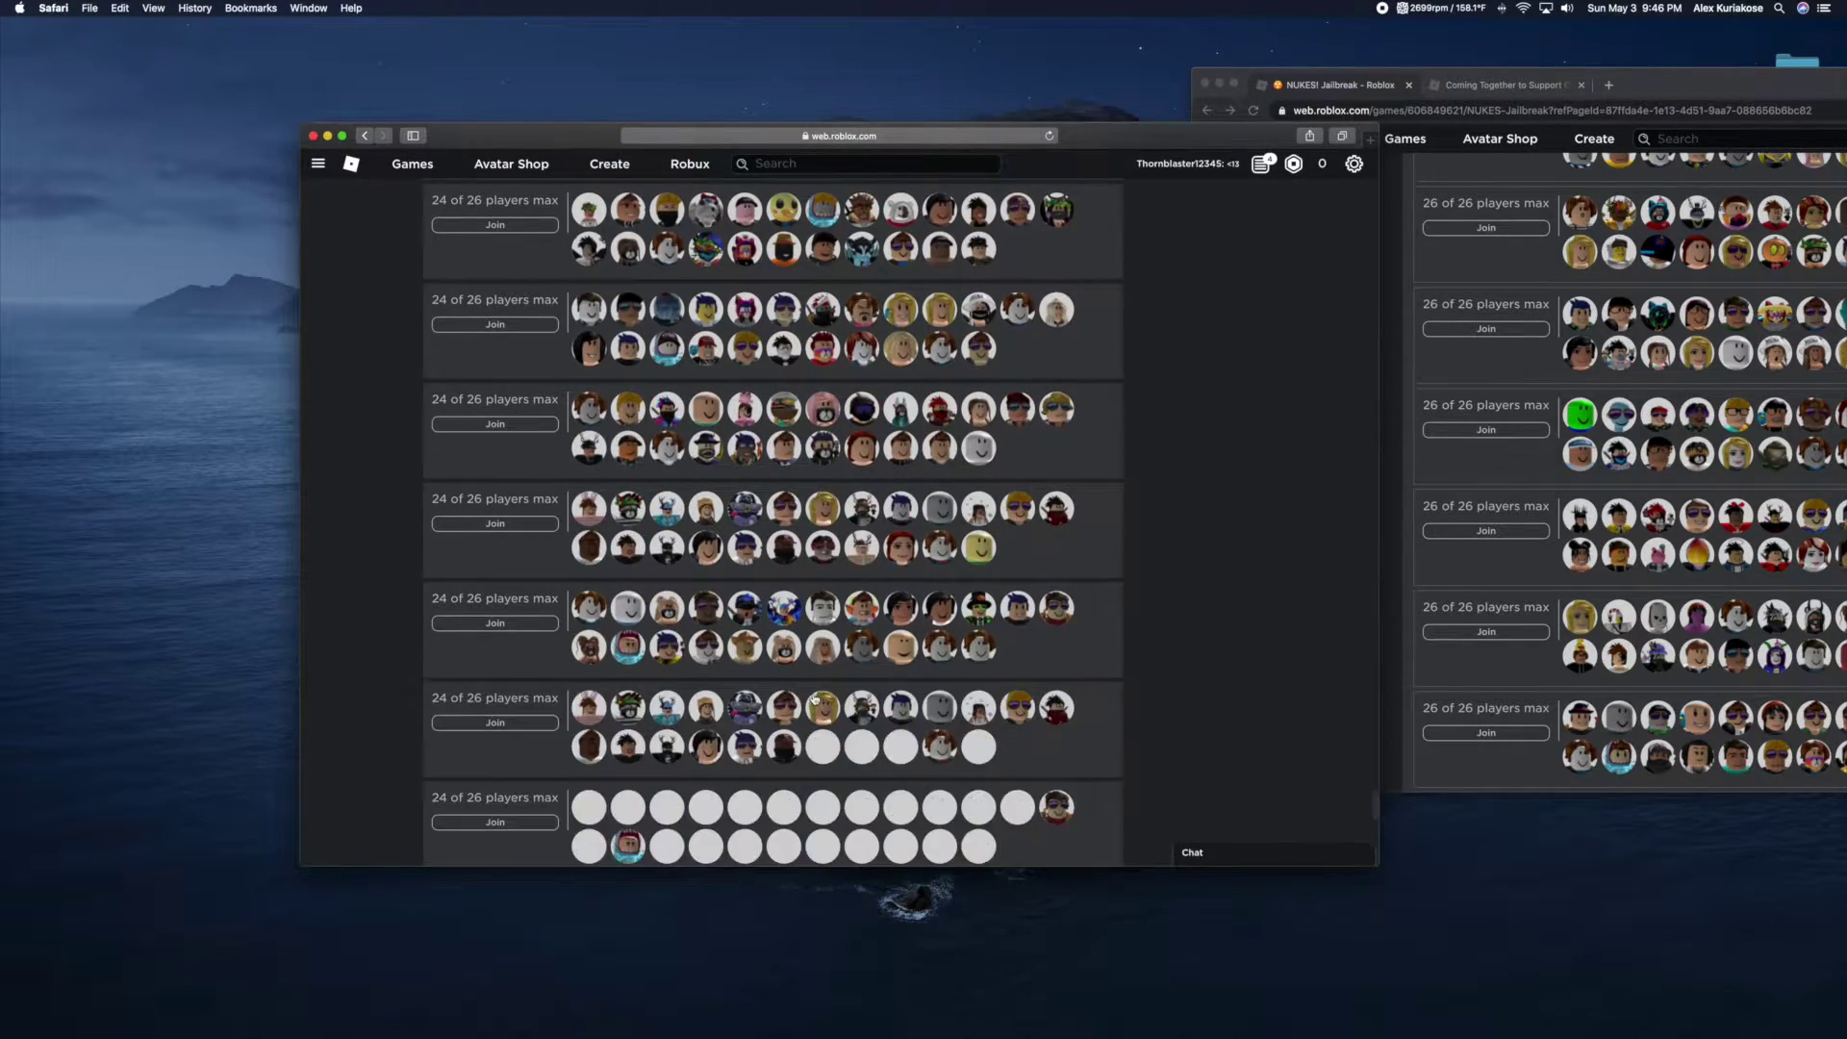
pyautogui.scroll(-5, 814, 697)
pyautogui.click(814, 696)
pyautogui.scroll(-5, 814, 696)
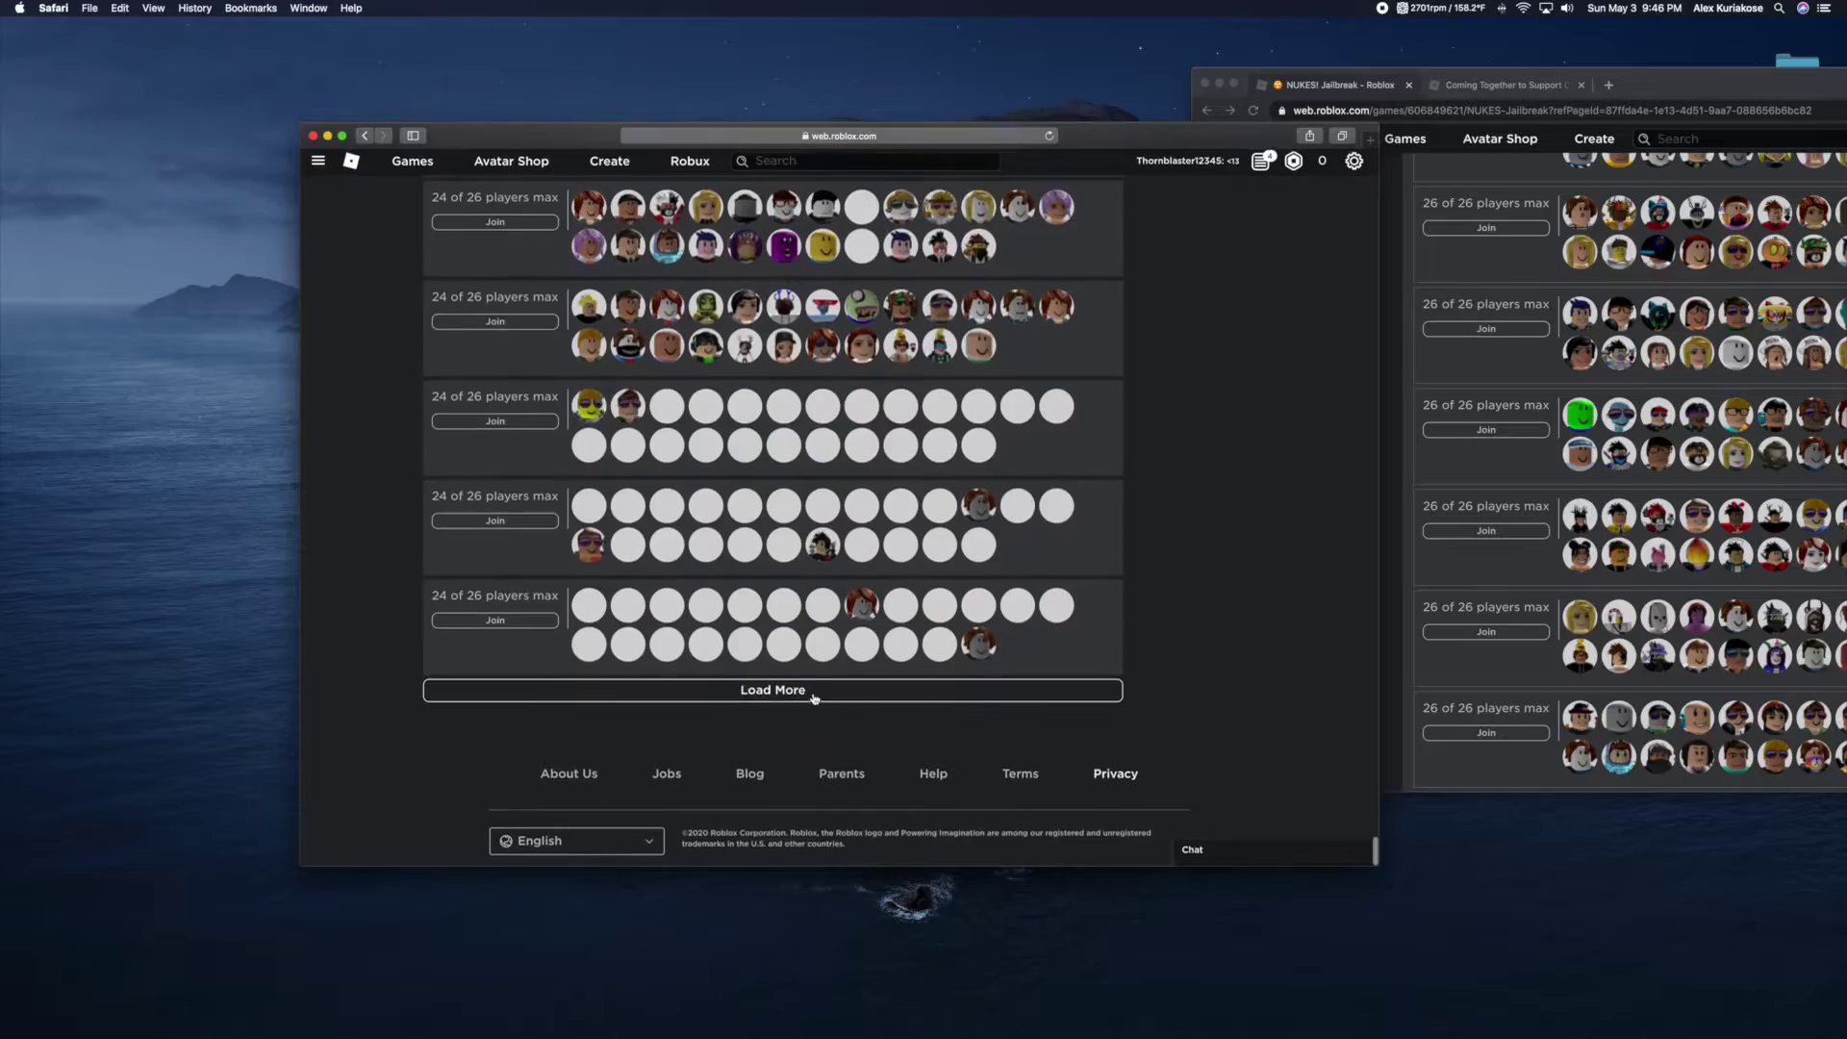
pyautogui.click(924, 694)
pyautogui.scroll(-5, 1265, 725)
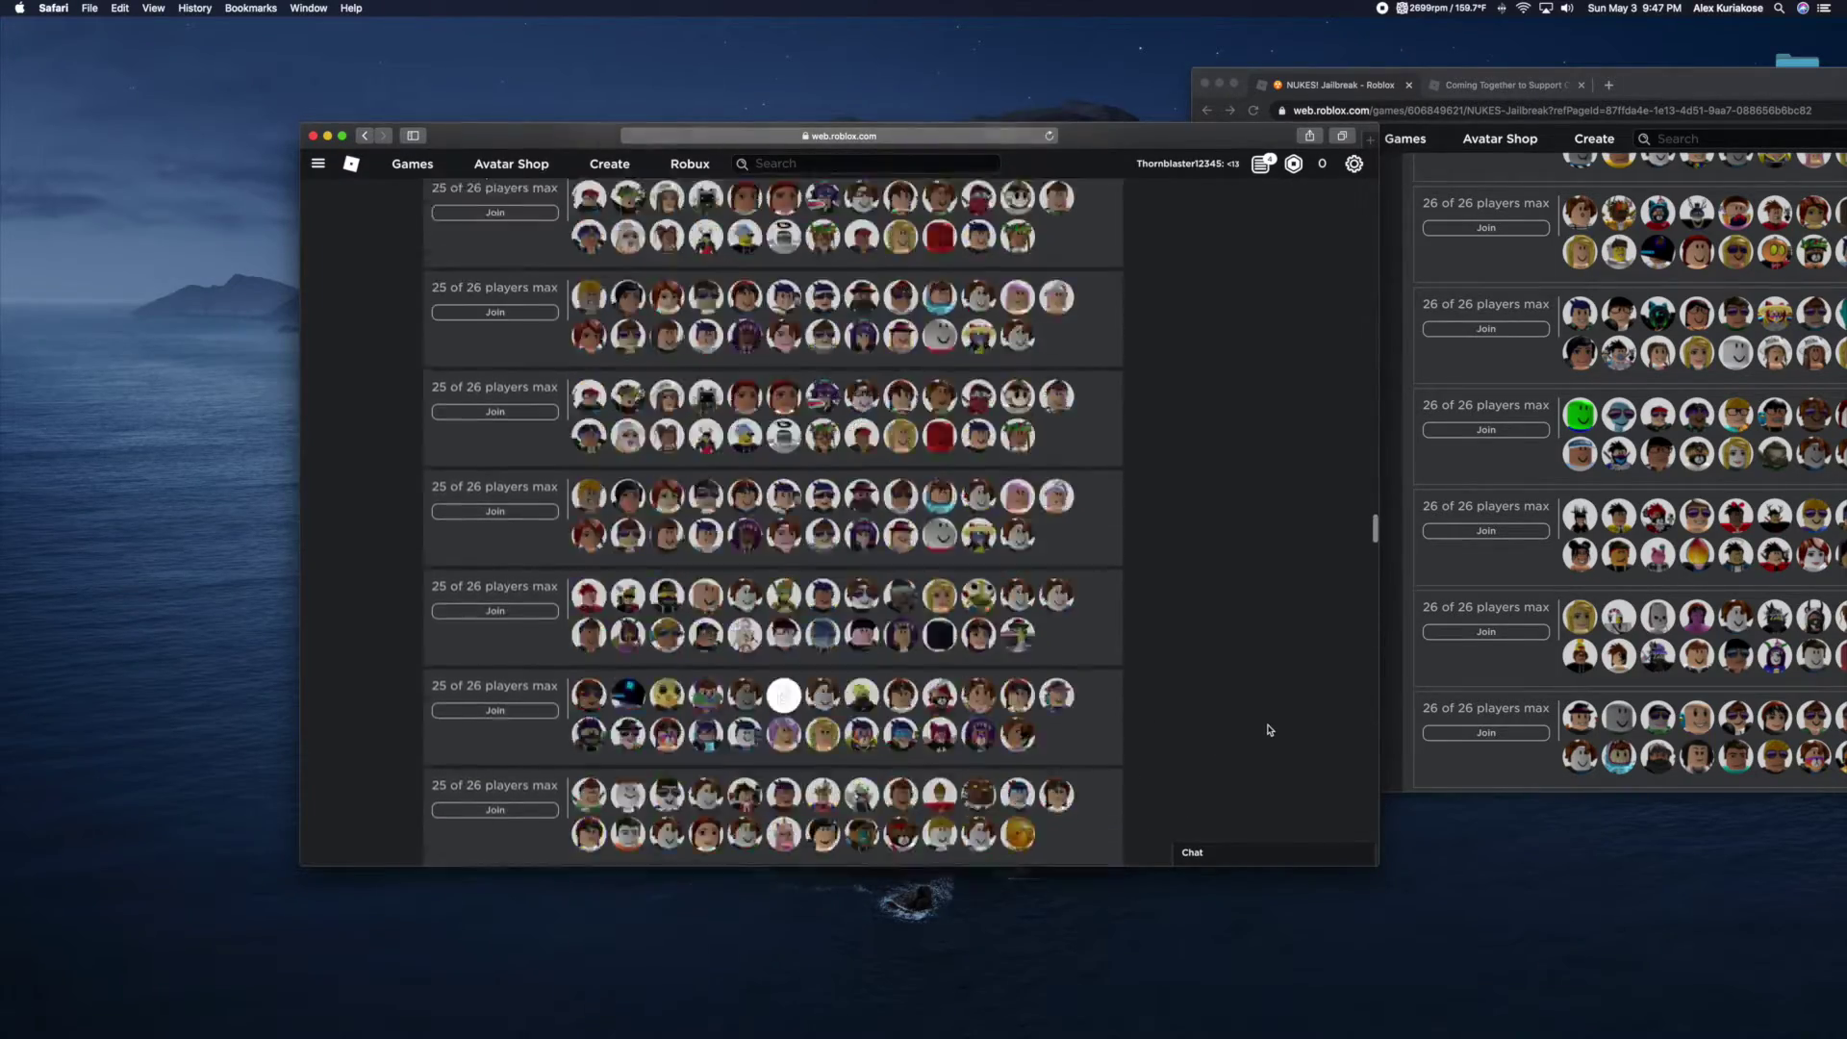
pyautogui.scroll(20, 1269, 730)
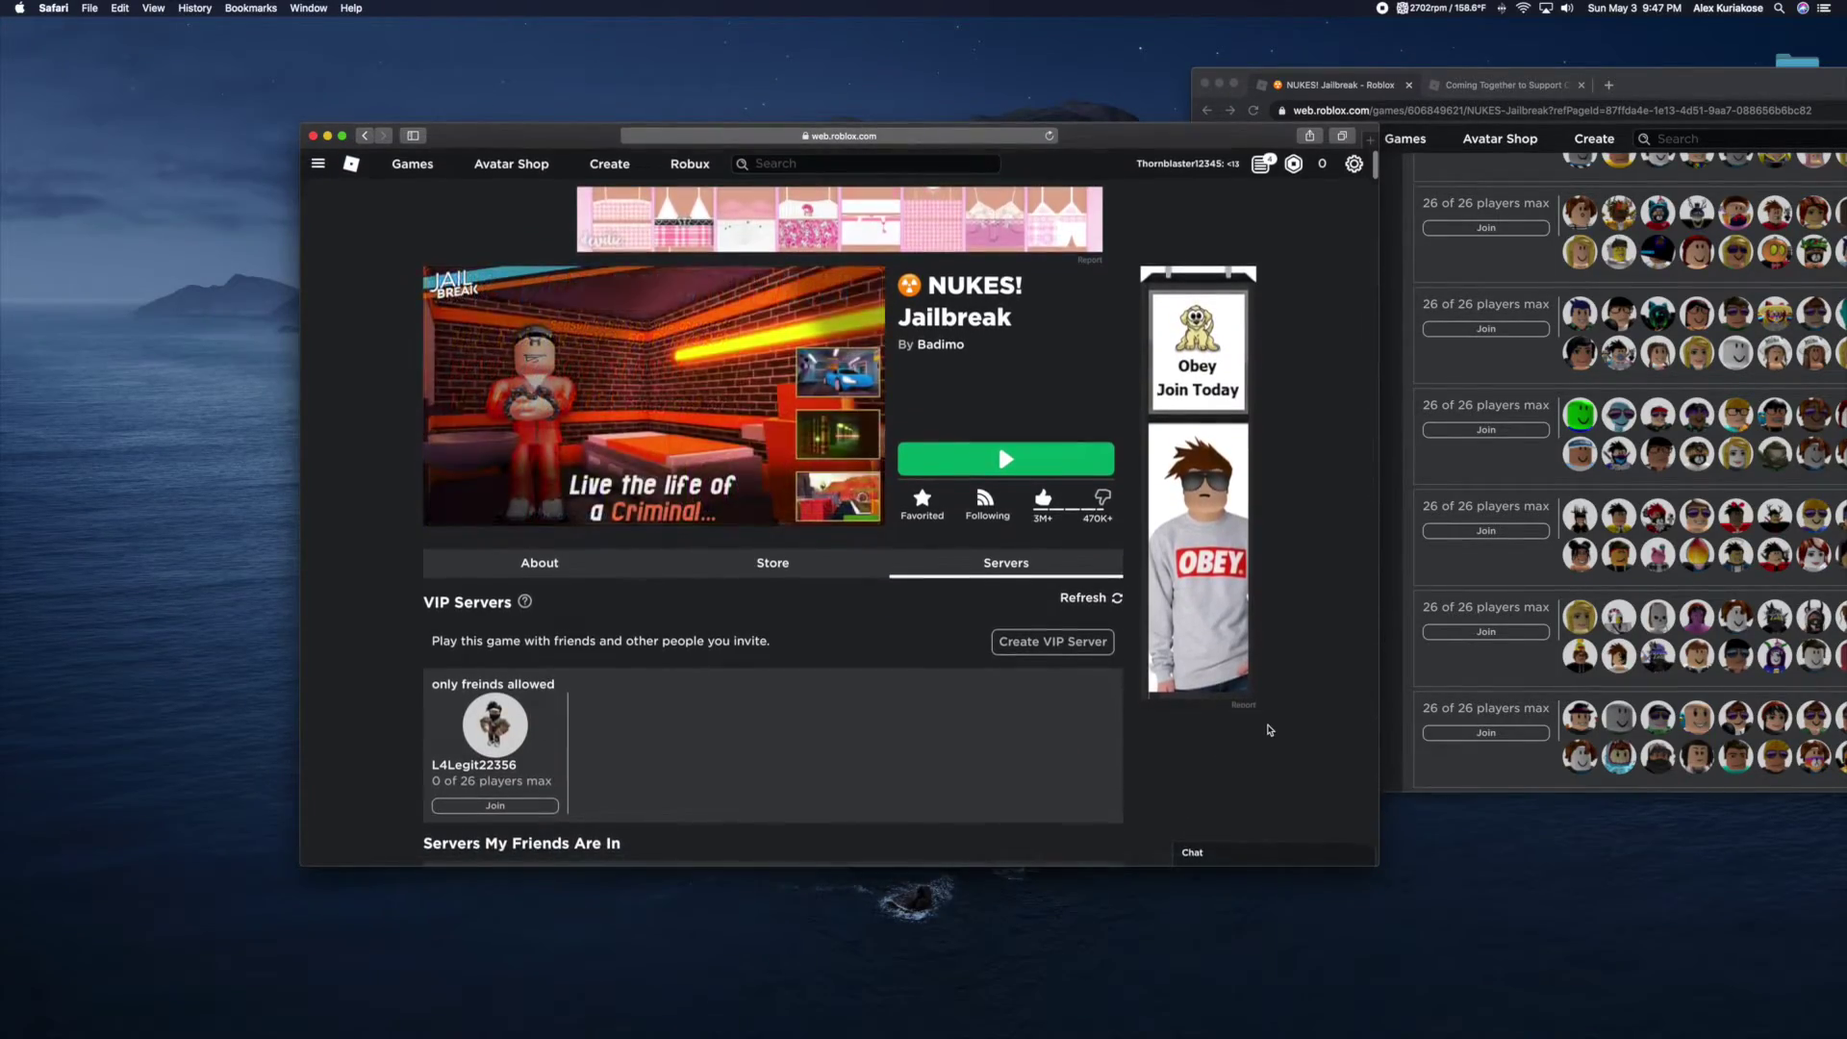
pyautogui.scroll(-4, 1364, 289)
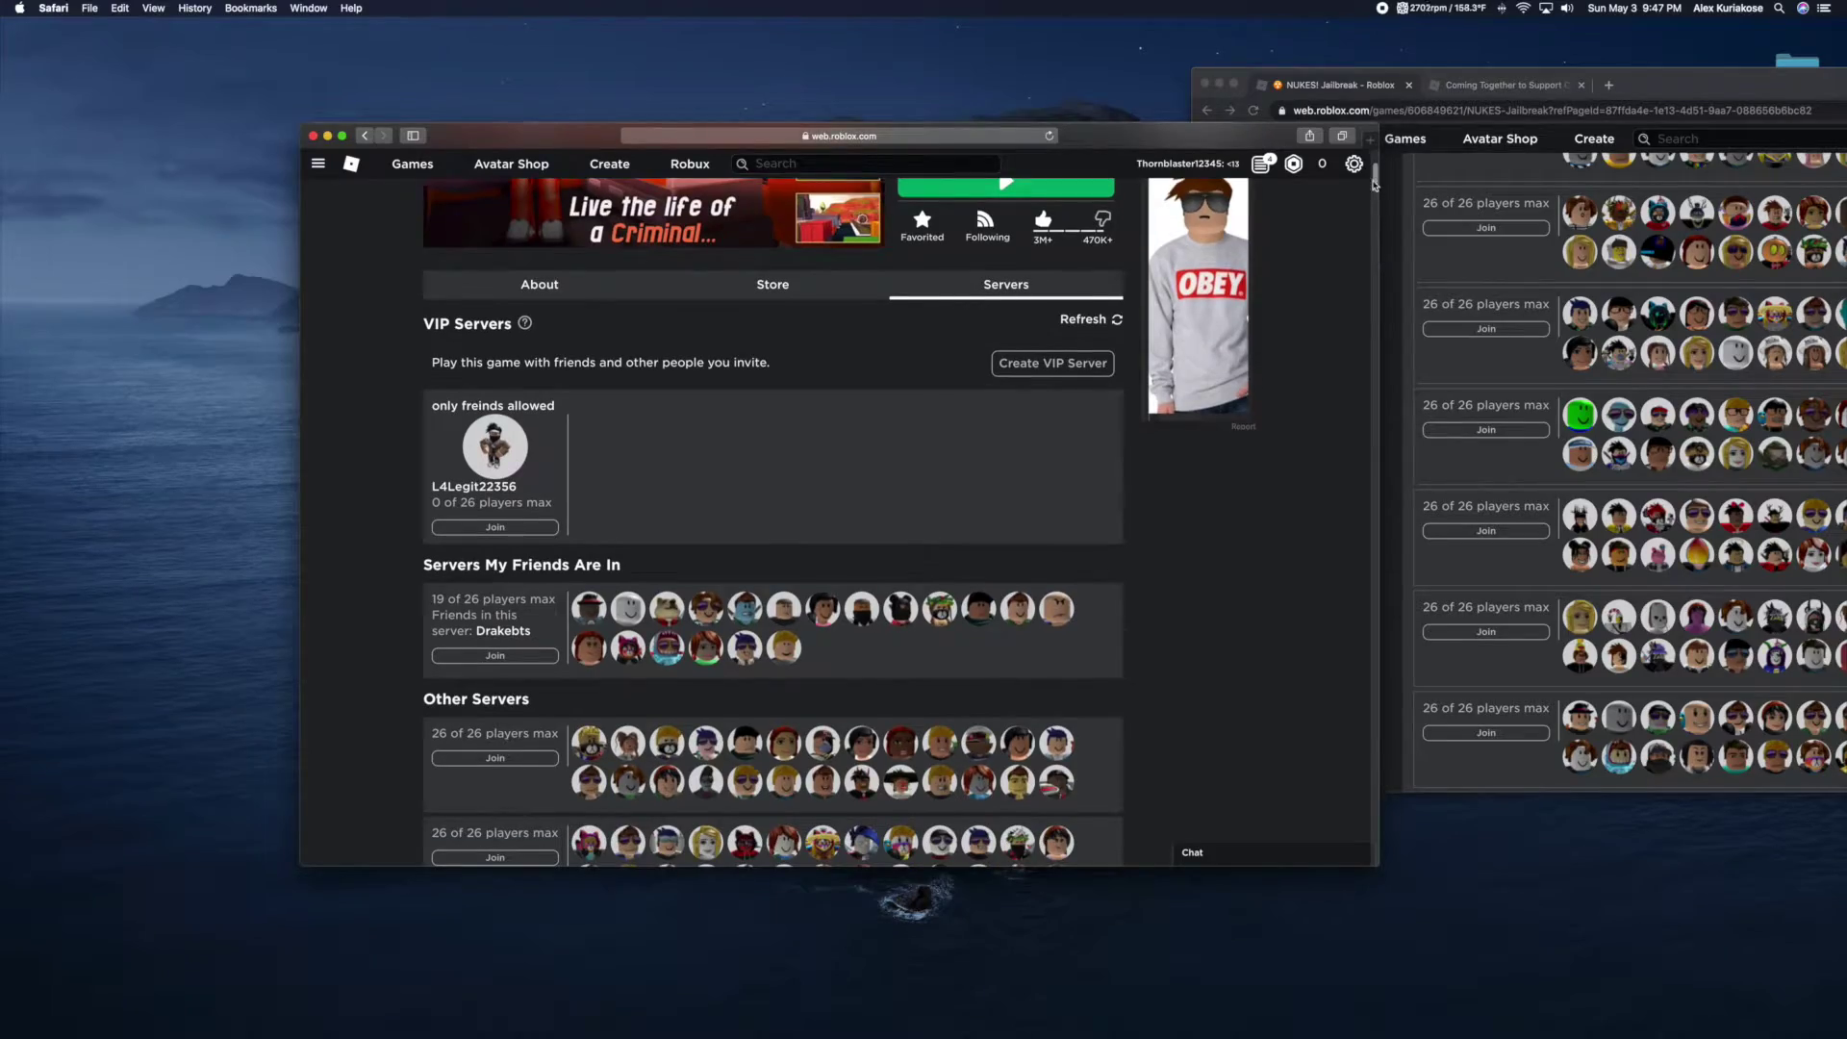
pyautogui.moveTo(1374, 184)
pyautogui.mouseDown()
pyautogui.moveTo(1343, 505)
pyautogui.moveTo(1321, 587)
pyautogui.moveTo(1229, 734)
pyautogui.moveTo(1210, 867)
pyautogui.mouseUp()
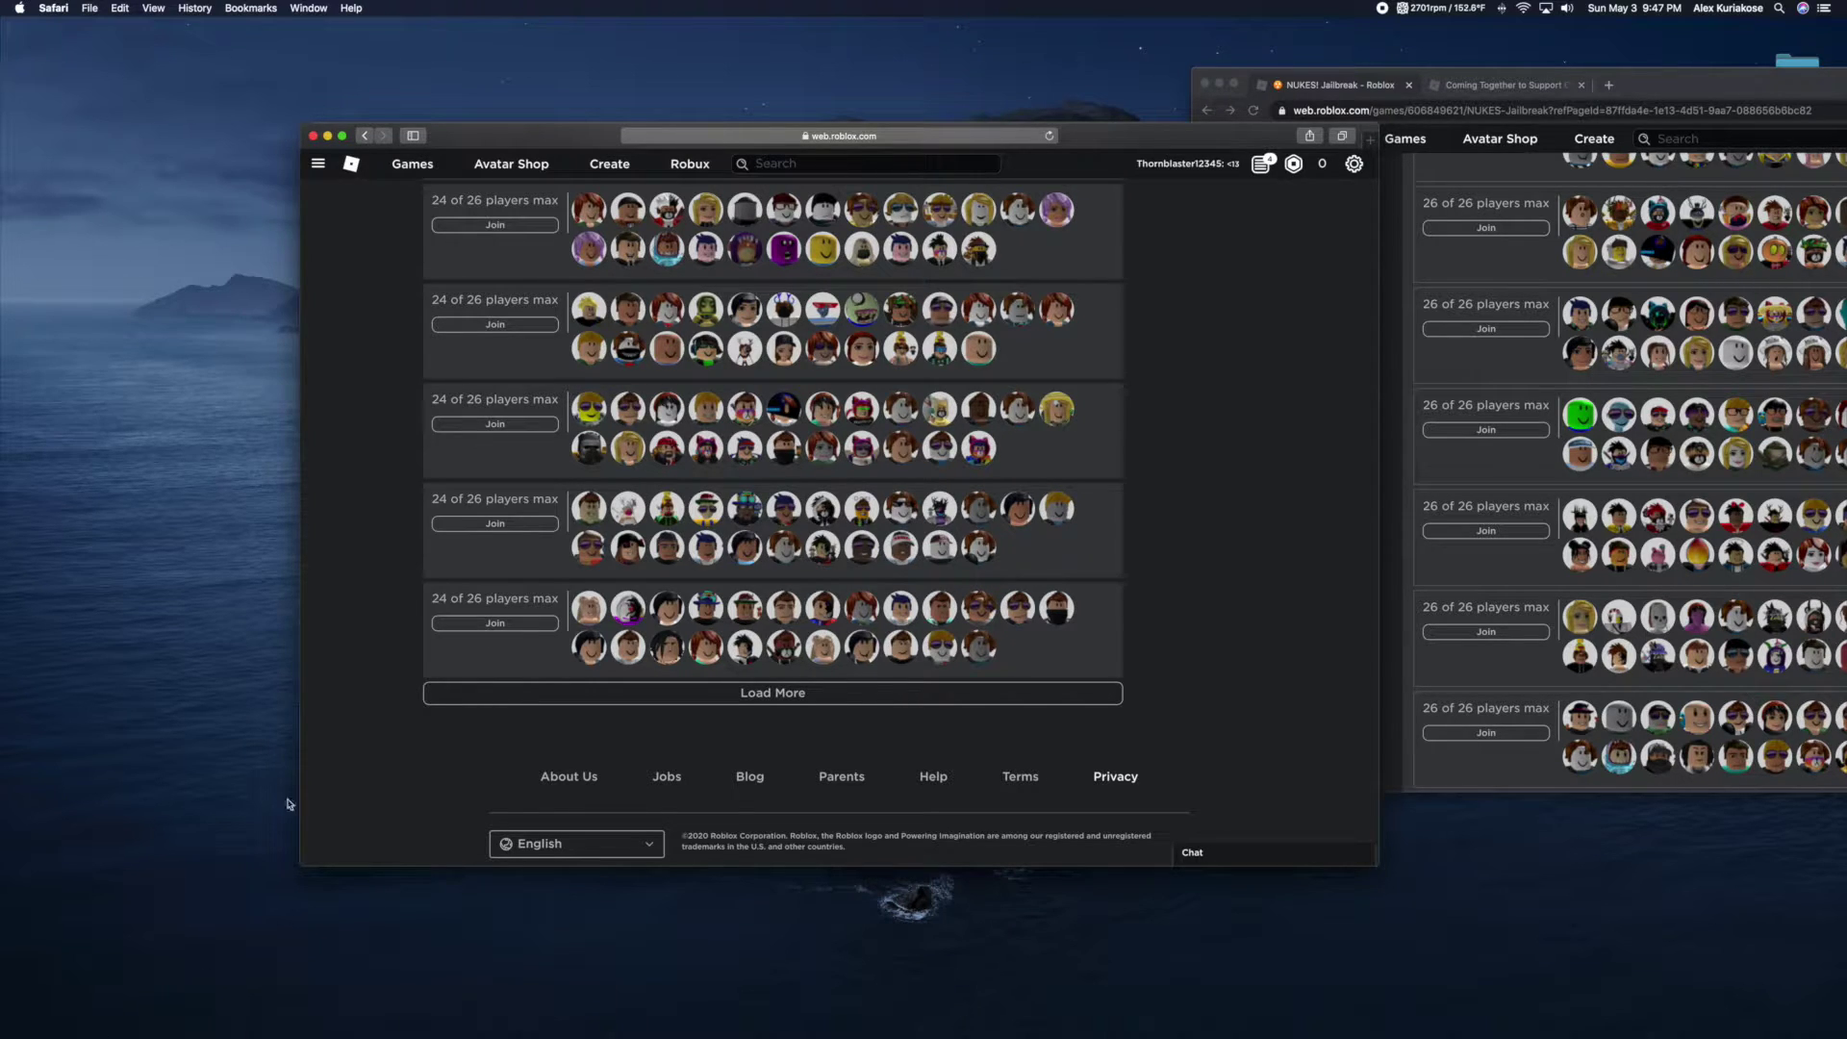
pyautogui.moveTo(451, 1020)
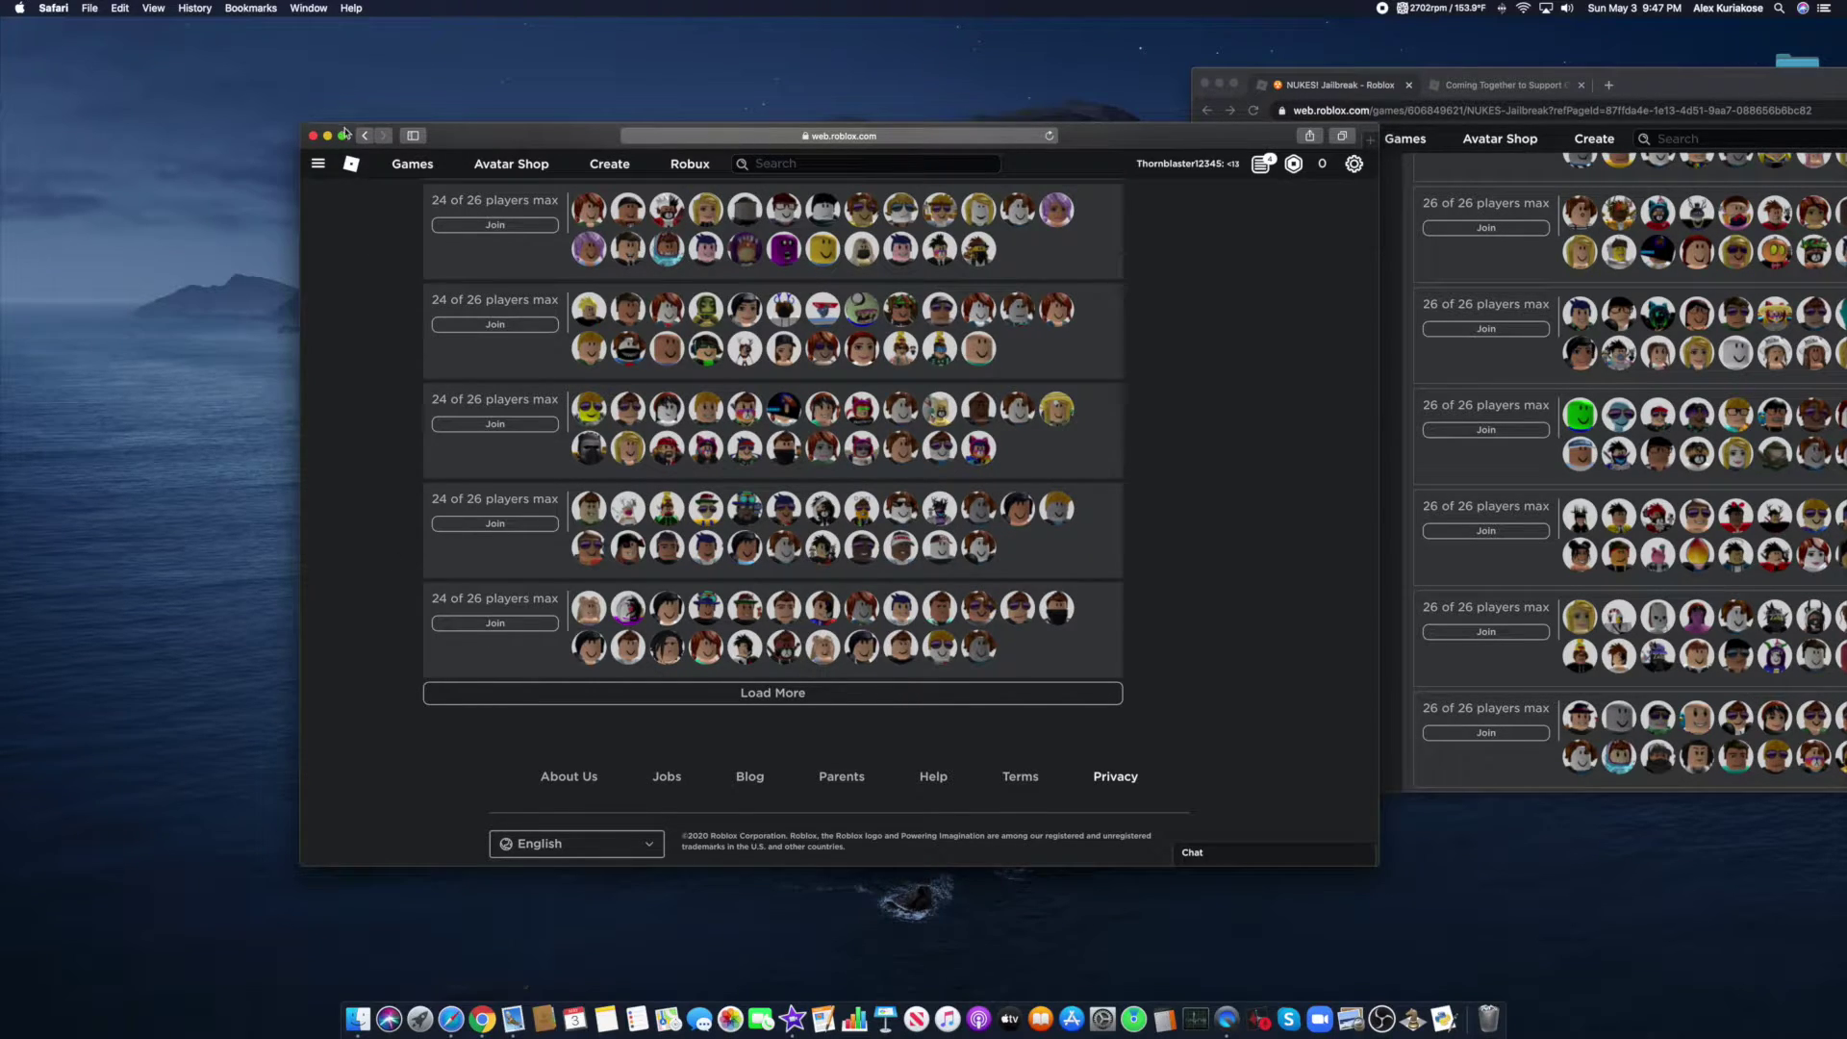
# - Close the Safari window, then open and position a new Chrome window
pyautogui.click(311, 137)
pyautogui.click(55, 8)
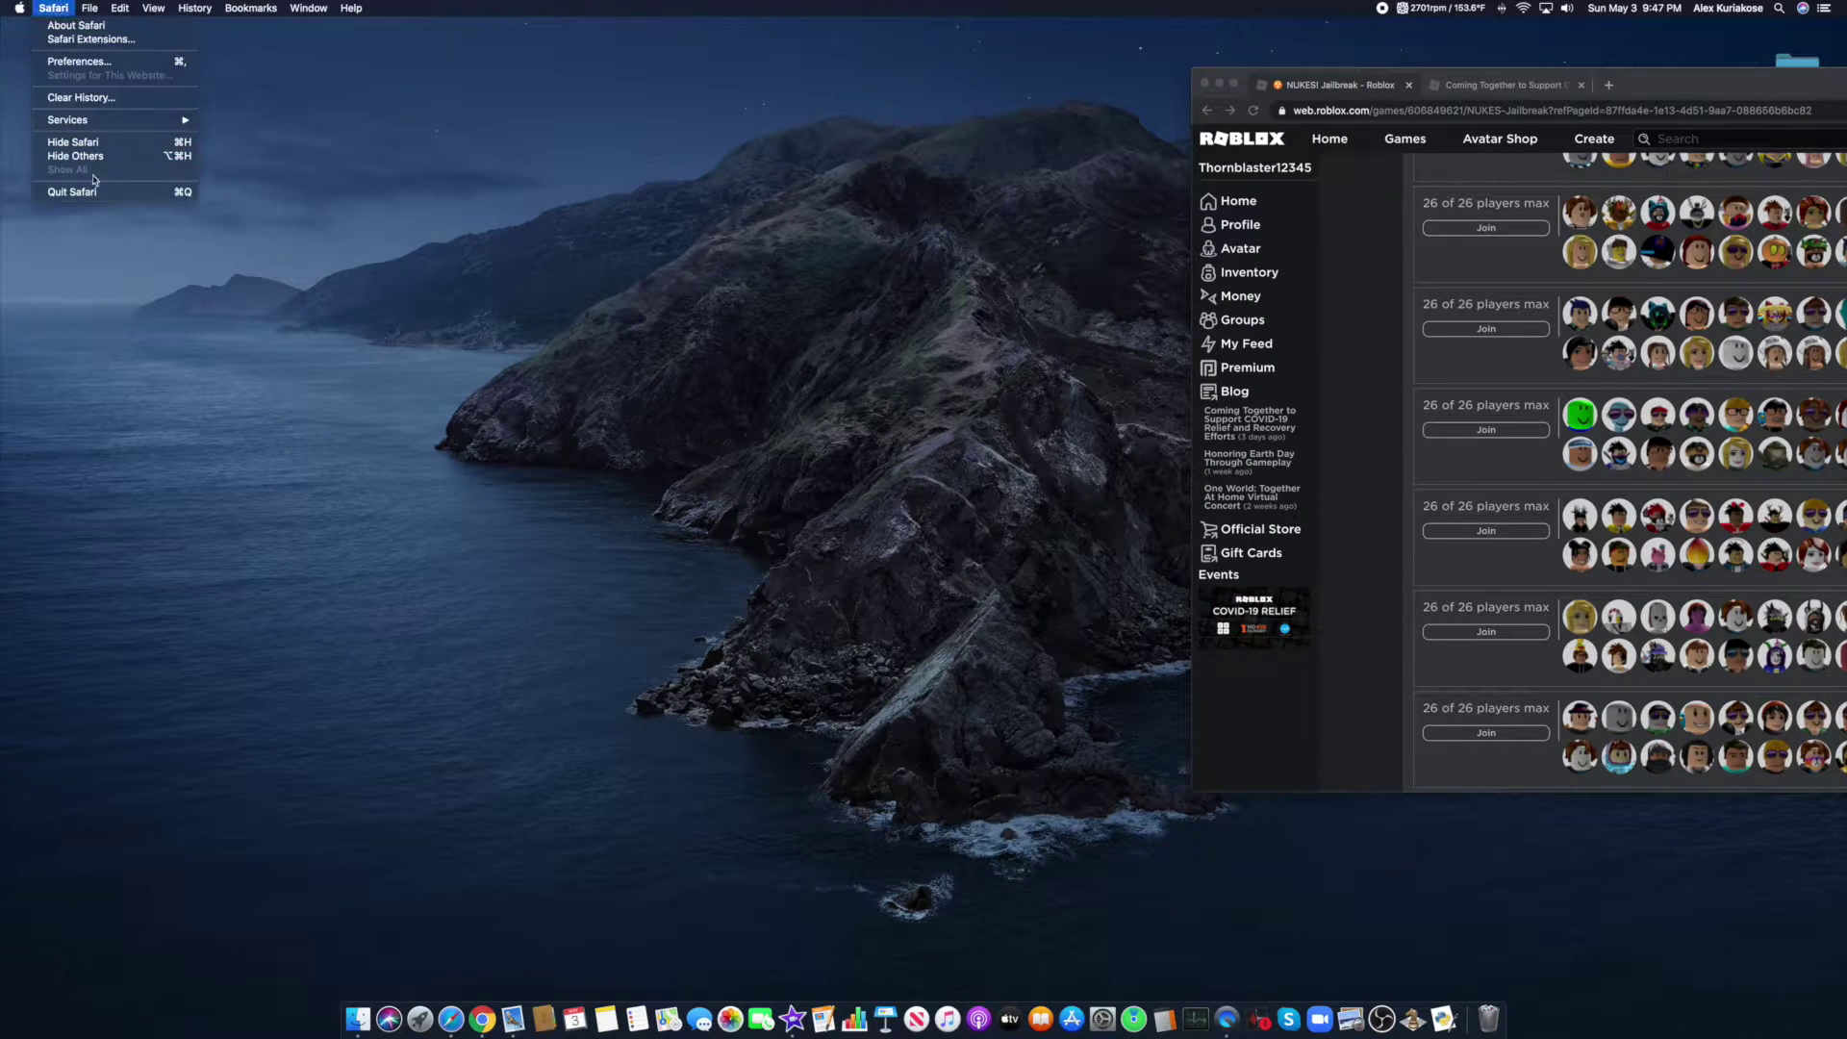
pyautogui.click(483, 1019)
pyautogui.rightClick(482, 1020)
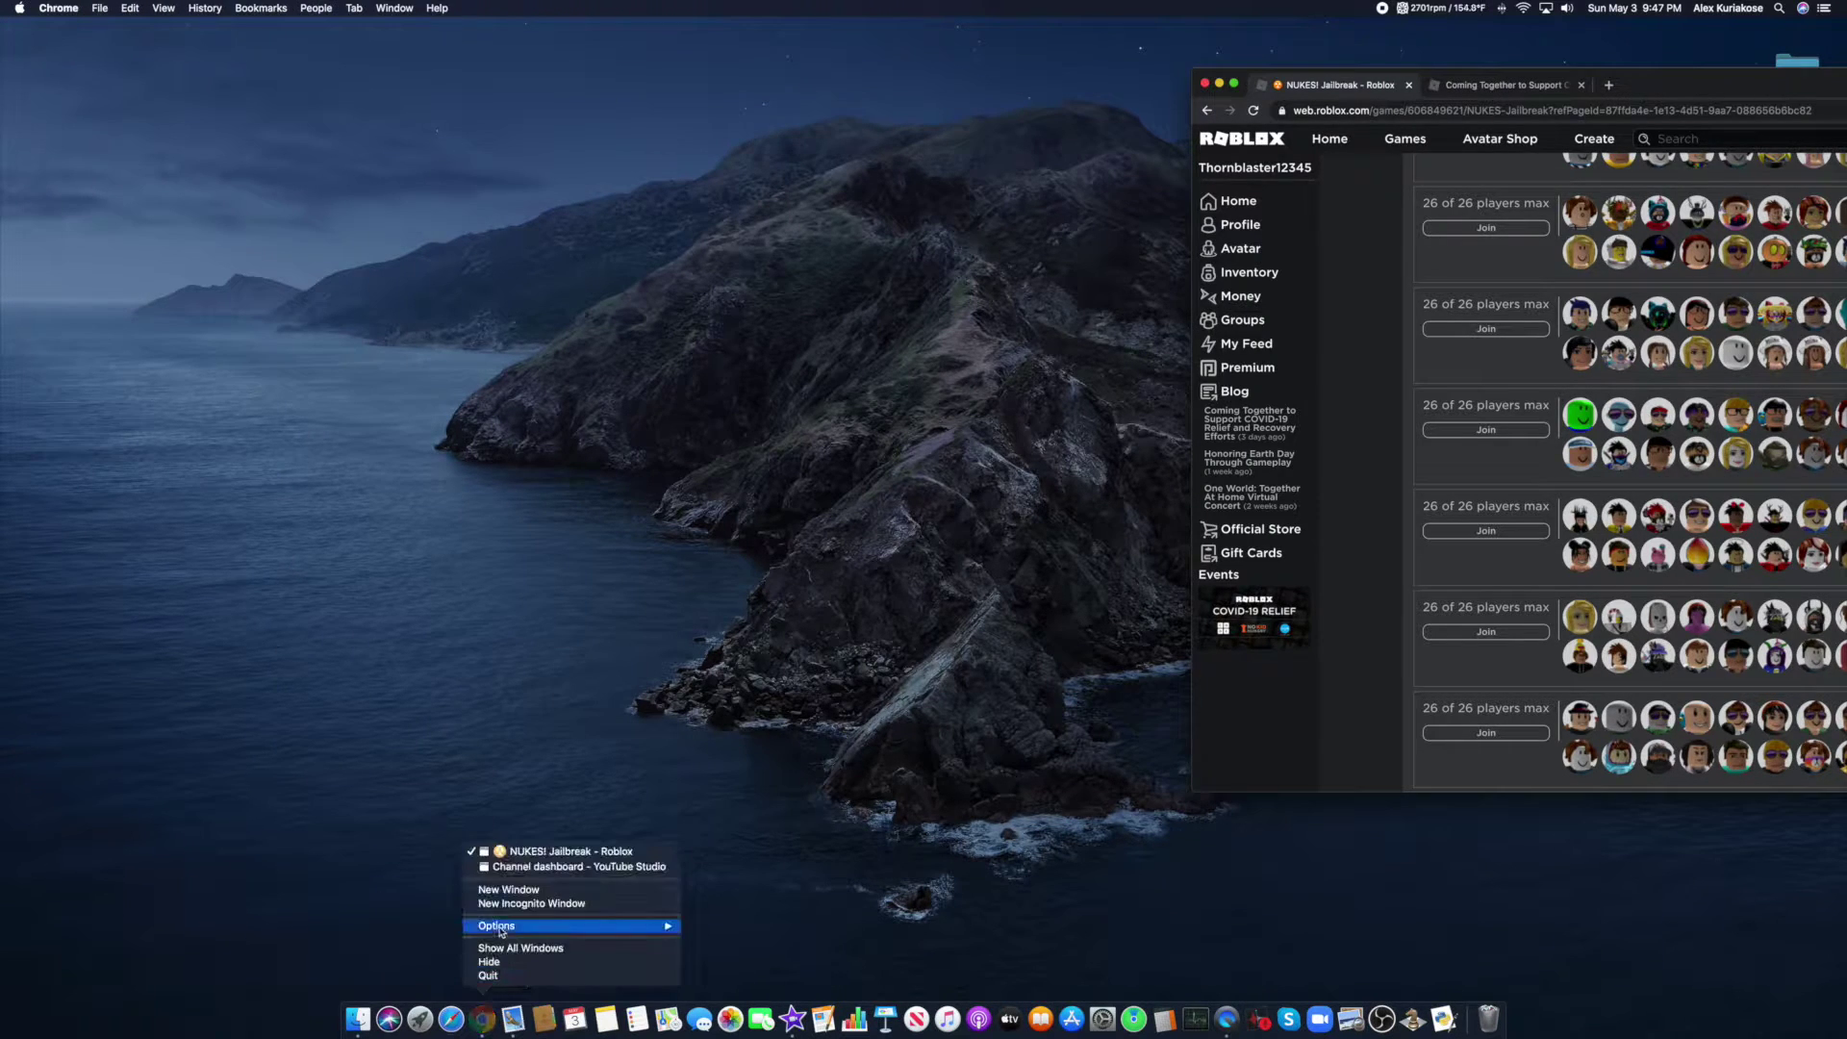
pyautogui.click(513, 889)
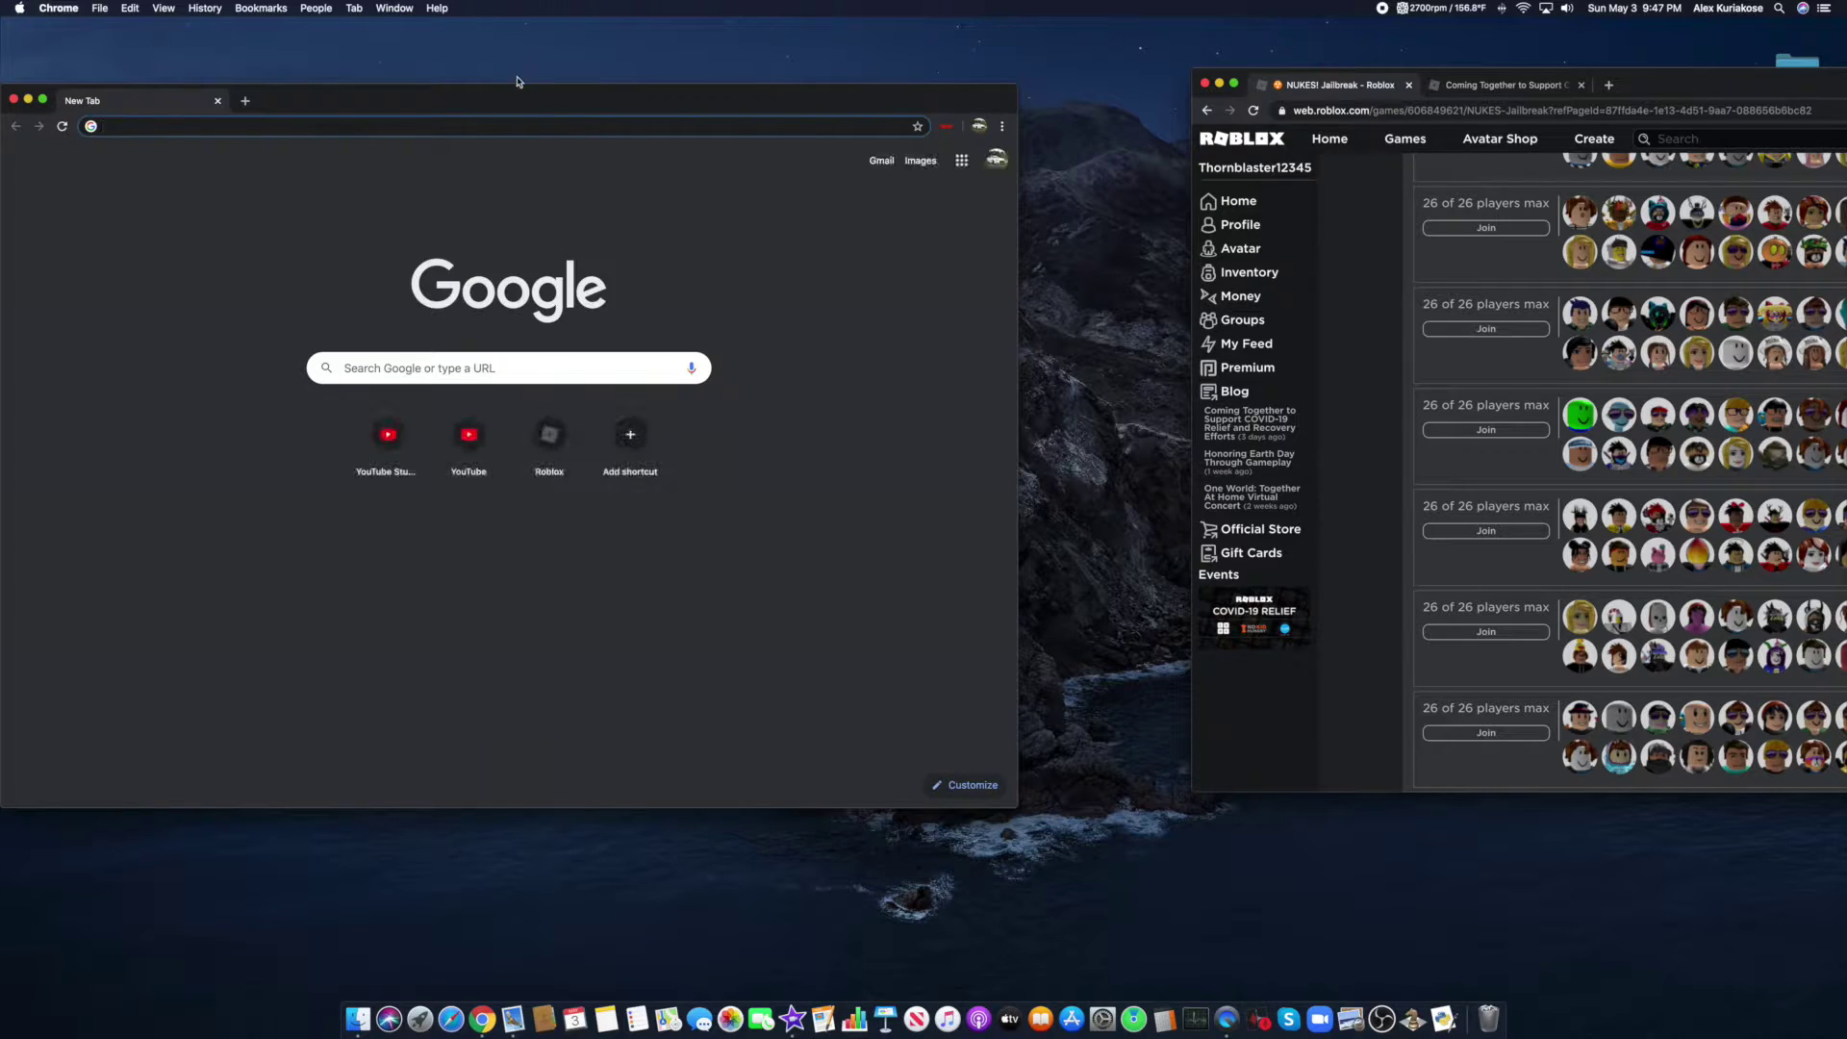
pyautogui.moveTo(514, 83)
pyautogui.mouseDown()
pyautogui.moveTo(727, 169)
pyautogui.moveTo(676, 102)
pyautogui.mouseUp()
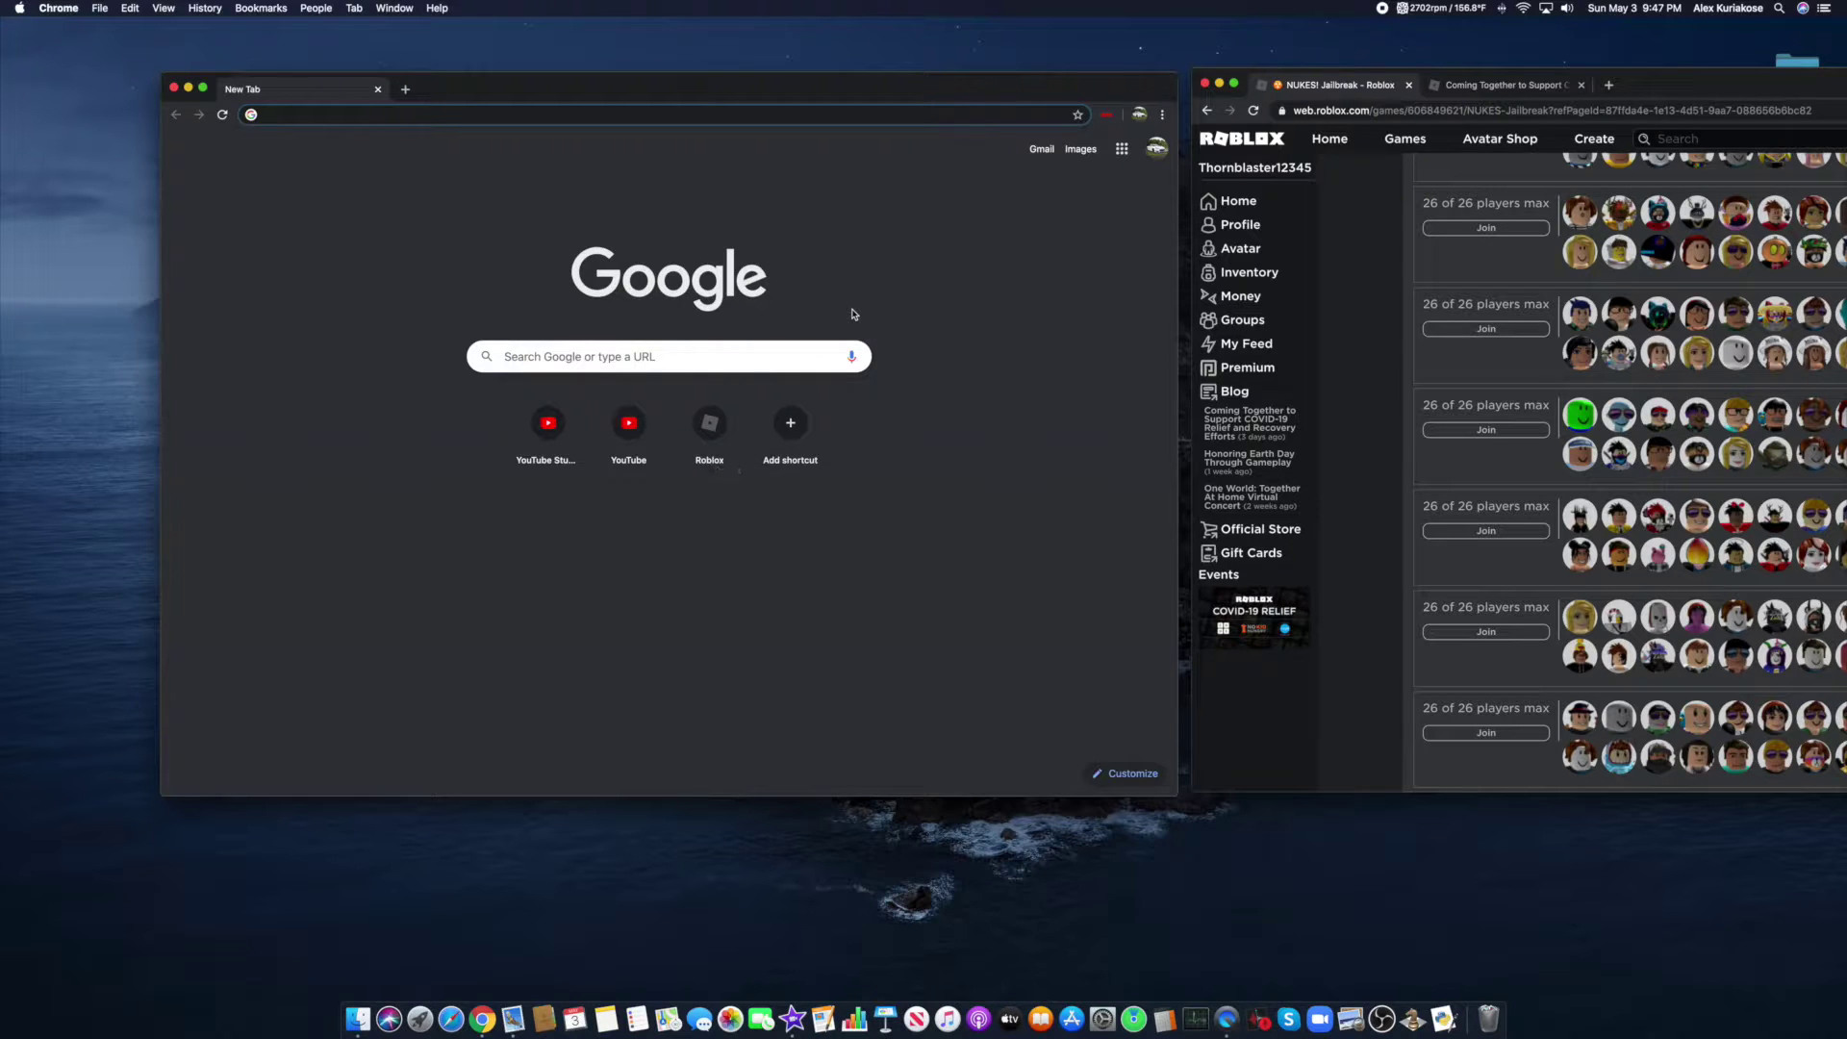
pyautogui.write('btr roblox')
# - Search for 'btr roblox' and open the BTRoblox Chrome Web Store listing
pyautogui.press('Return')
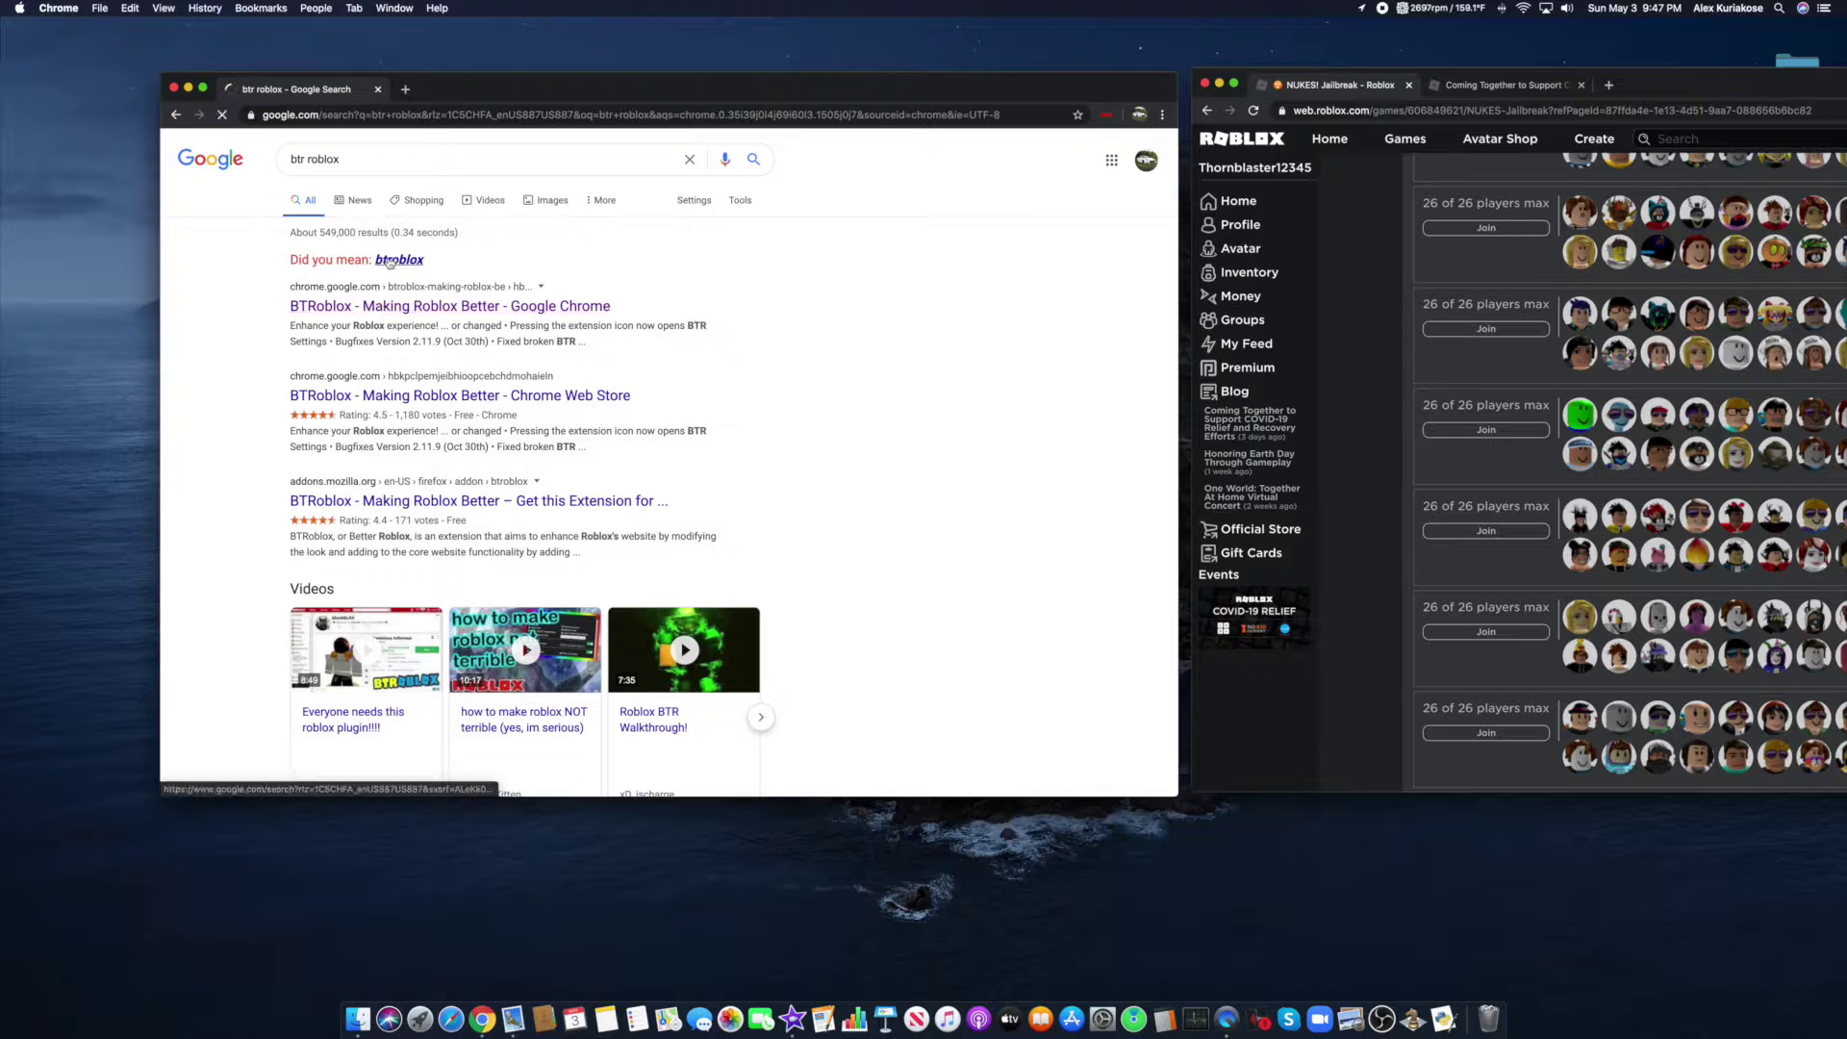
pyautogui.click(433, 306)
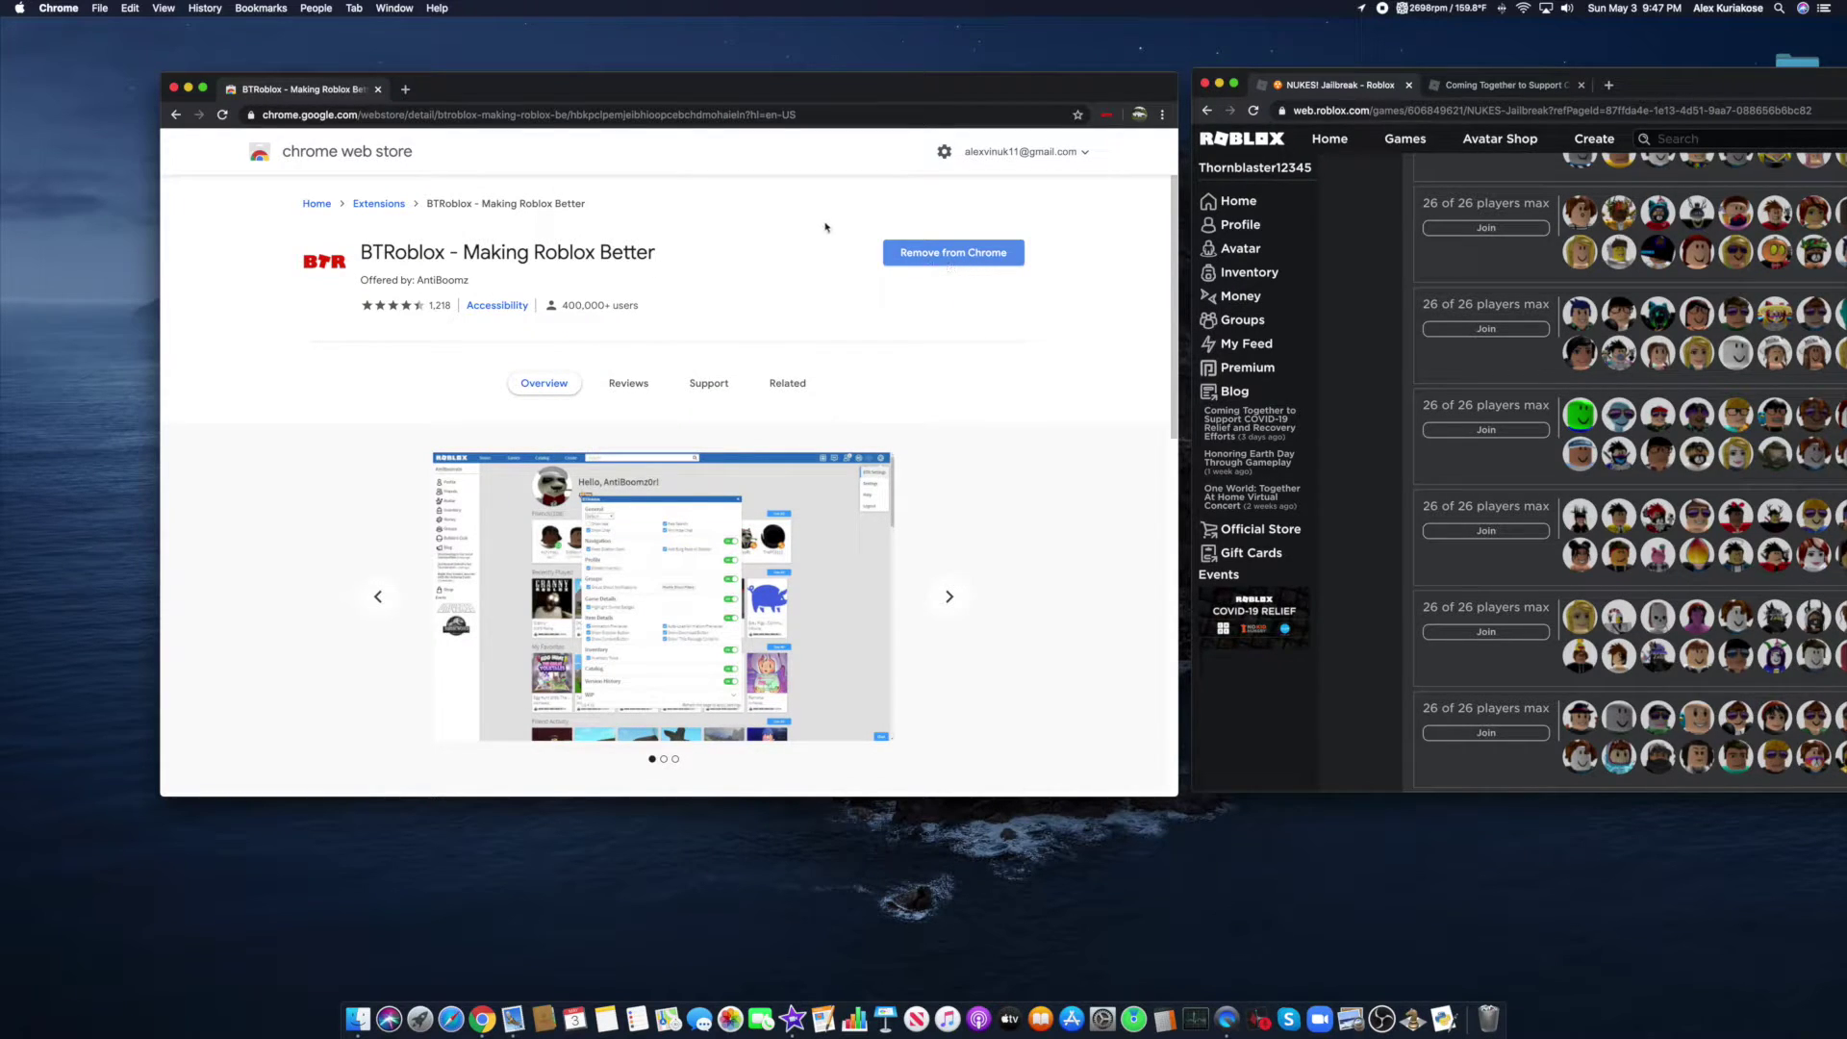
# - Close the store tab, load roblox.com, and allow BTRoblox's extra permissions
pyautogui.click(408, 90)
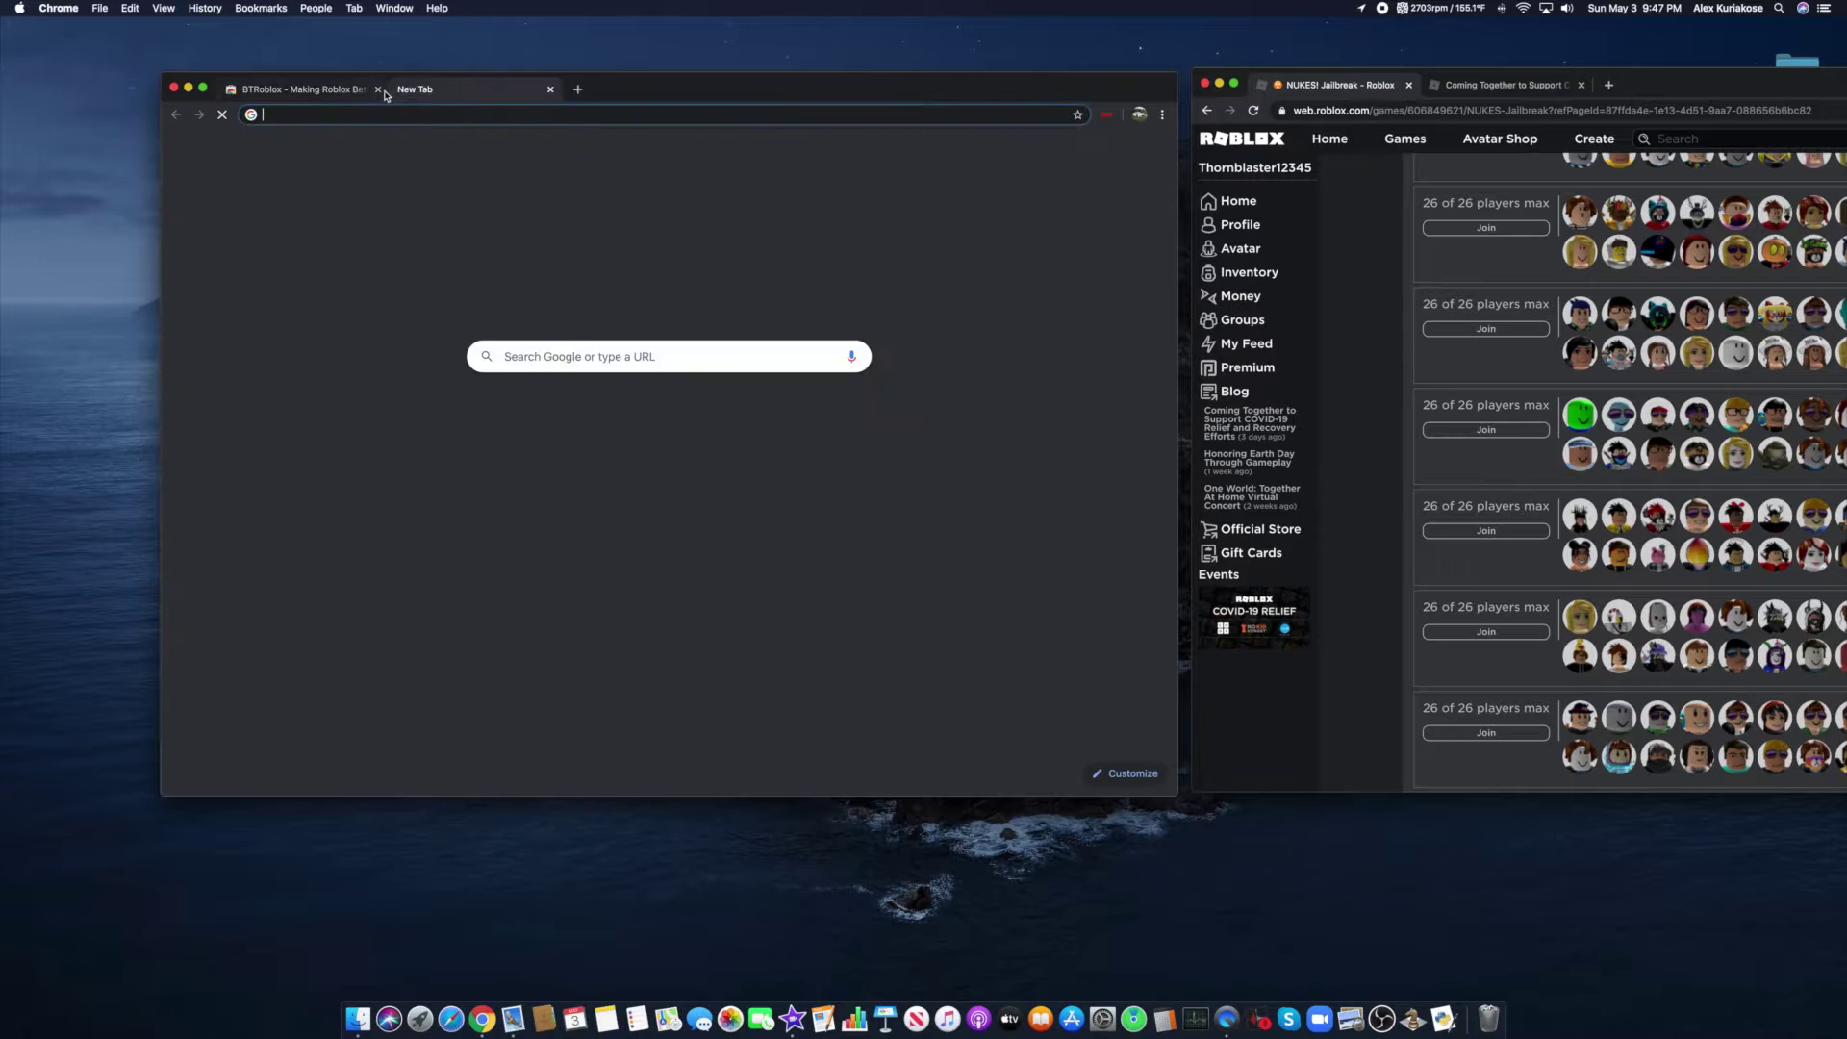
pyautogui.write('roblox.com')
pyautogui.press('Return')
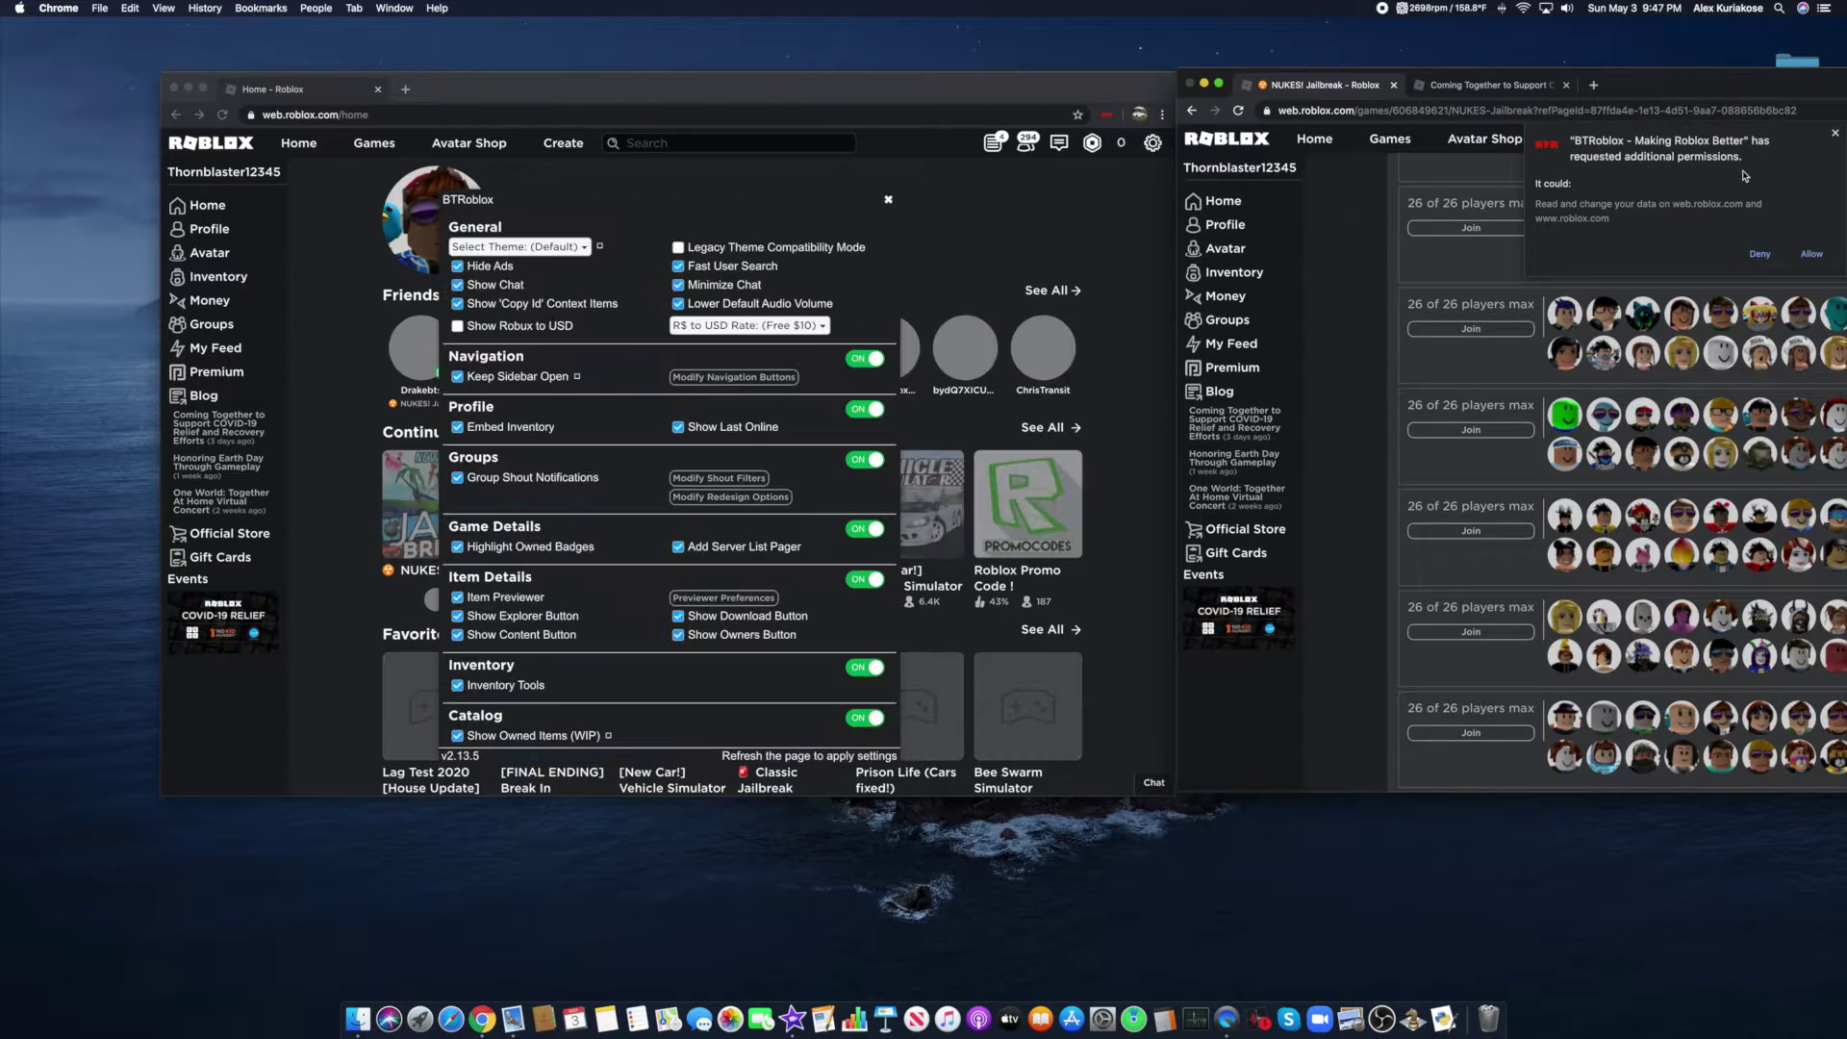
pyautogui.click(1811, 263)
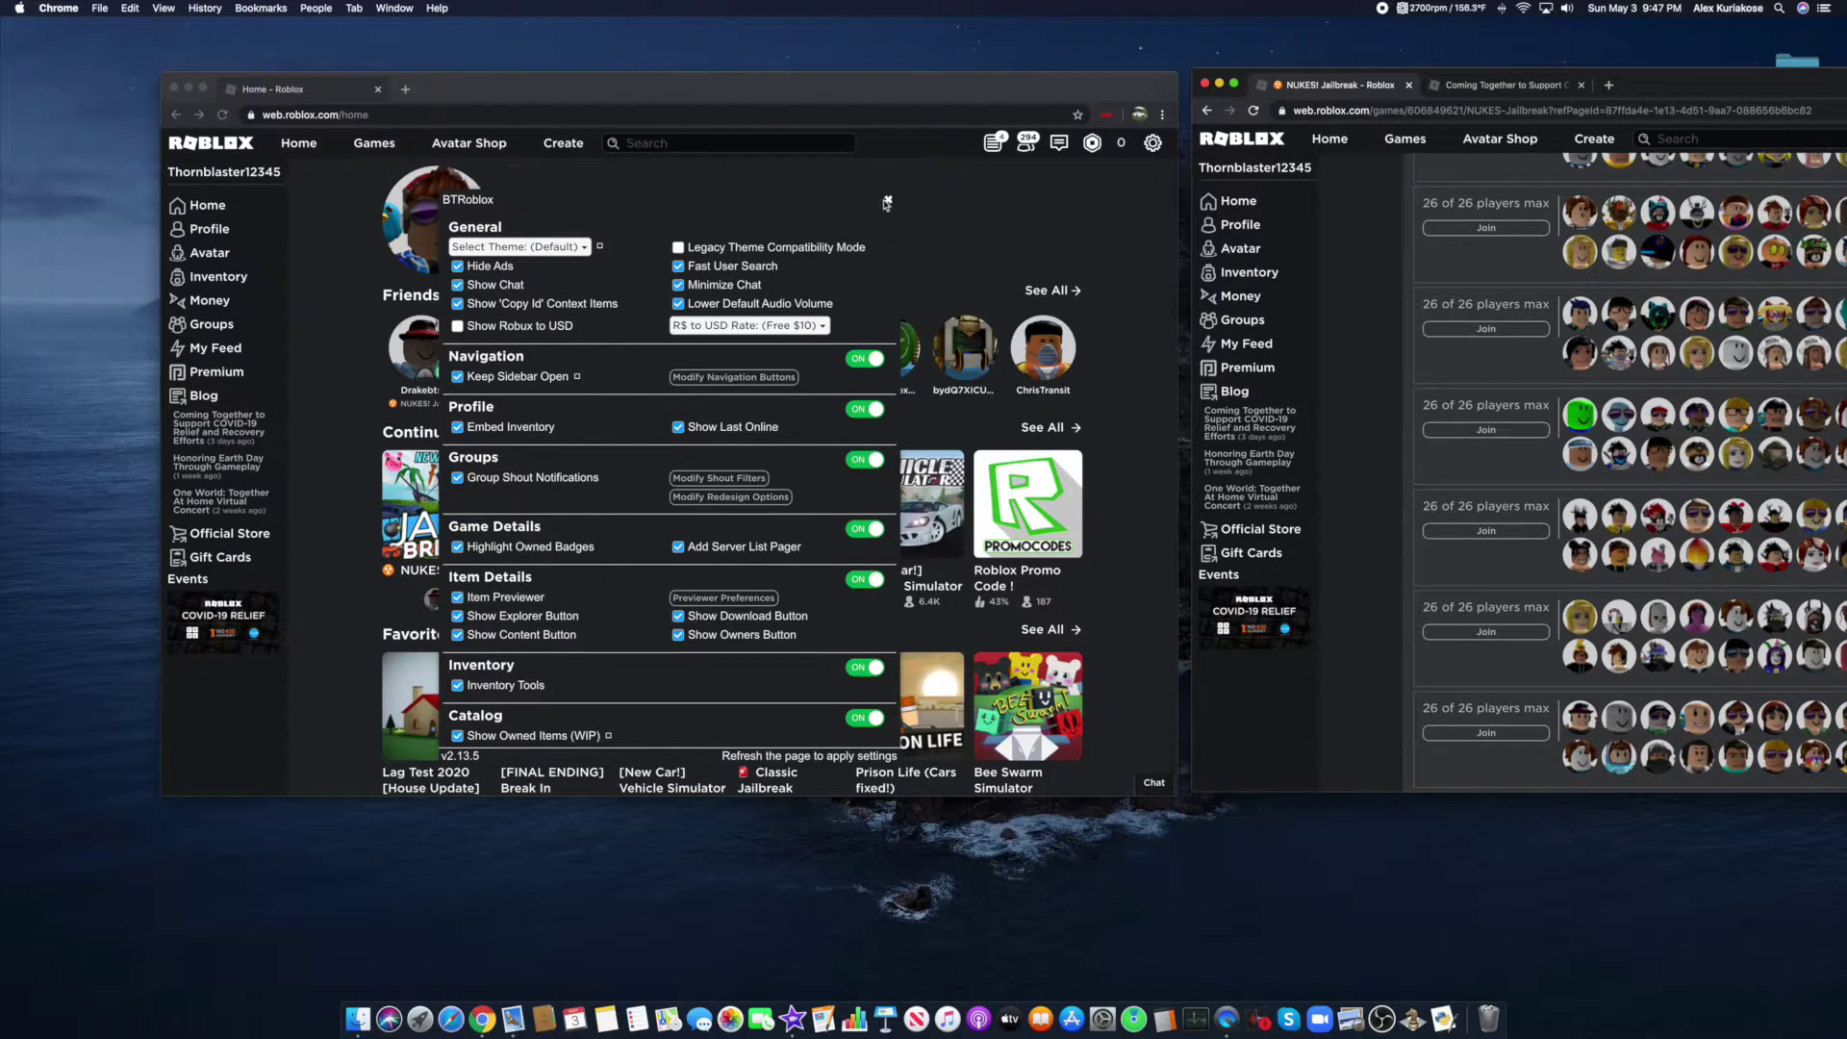
pyautogui.click(890, 202)
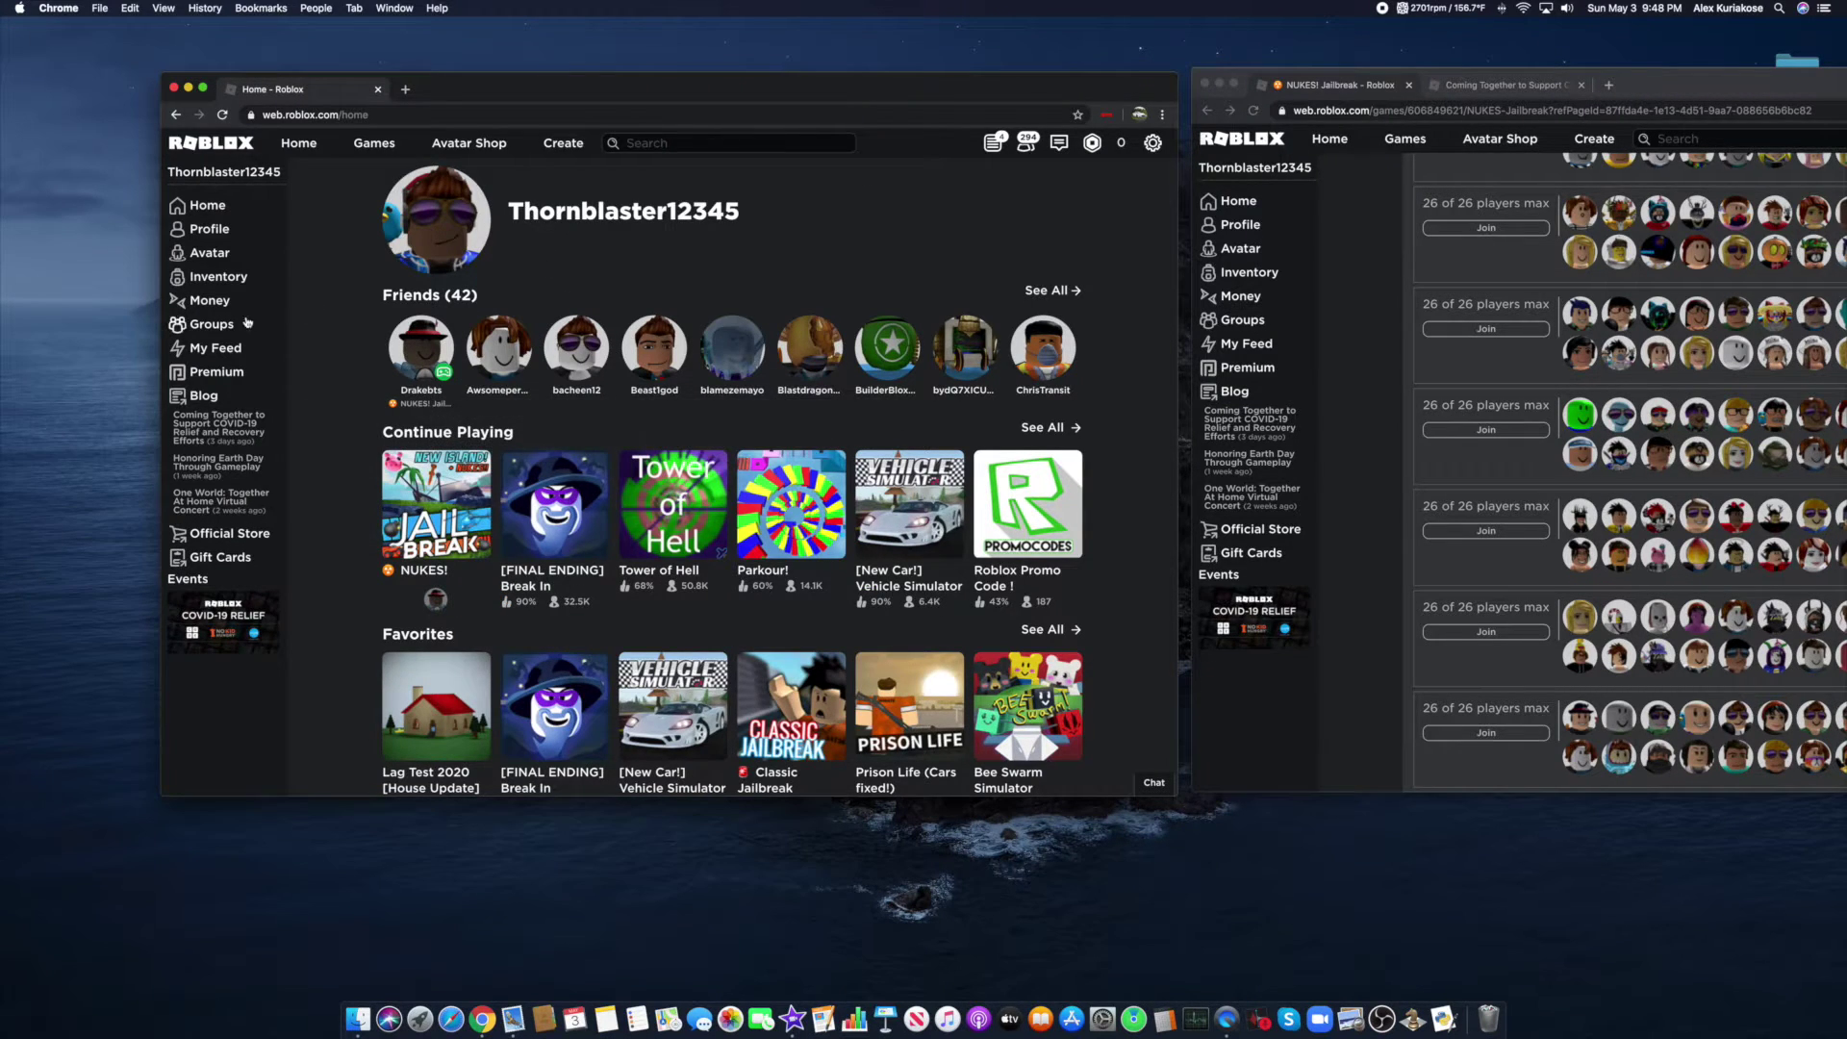
pyautogui.moveTo(219, 426)
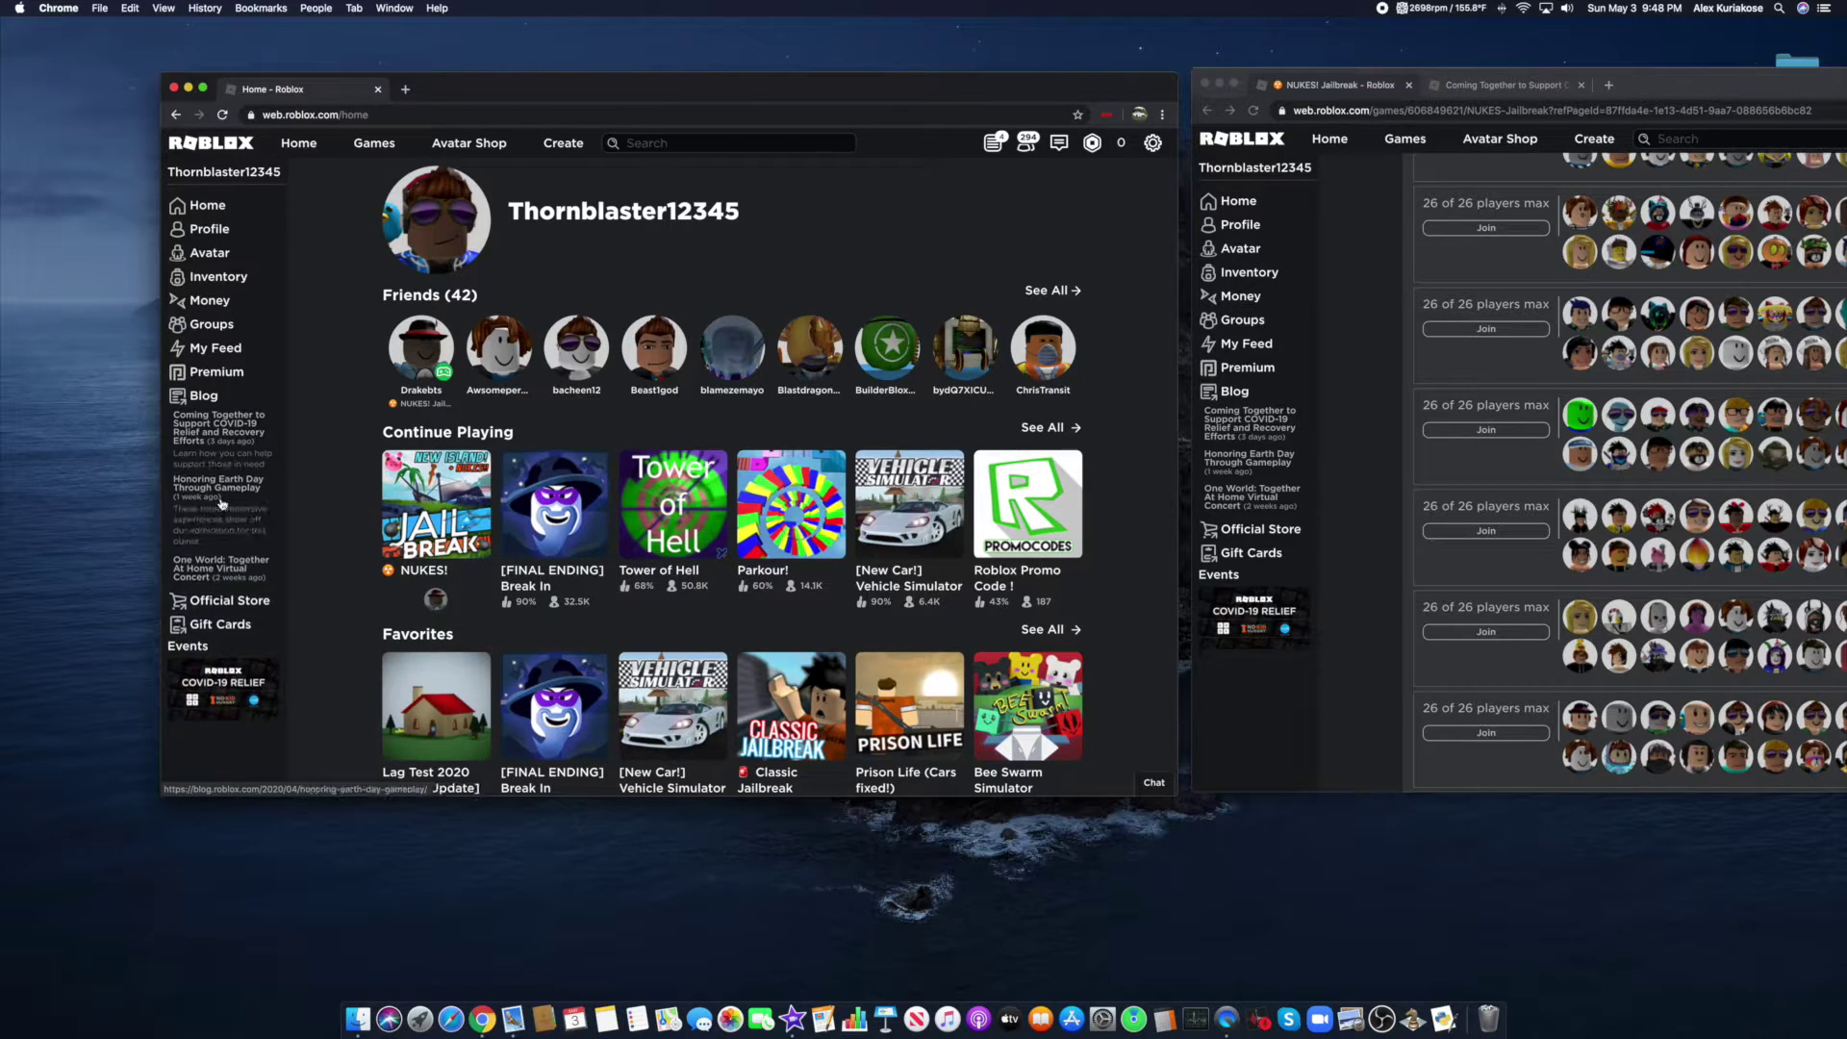
pyautogui.click(493, 145)
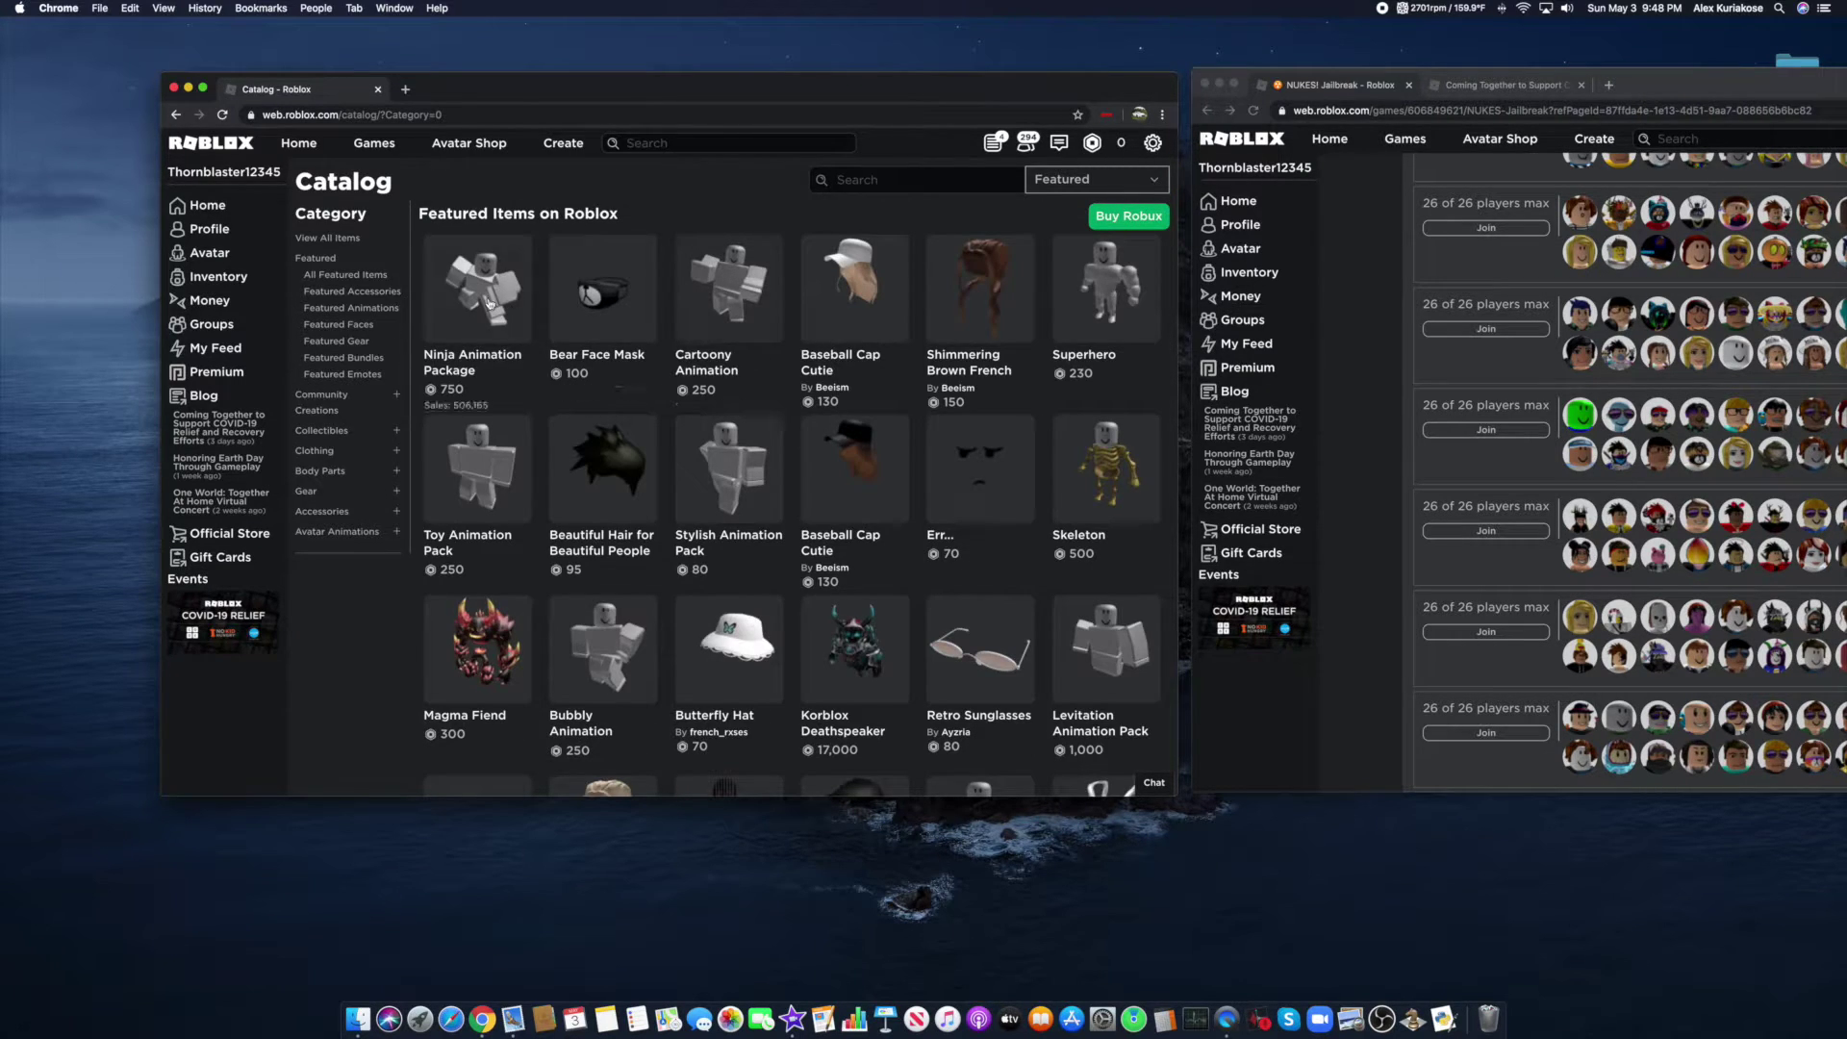
# - View the Ninja Animation Package, then set BTRoblox's R$ to USD rate to Free $5
pyautogui.click(490, 296)
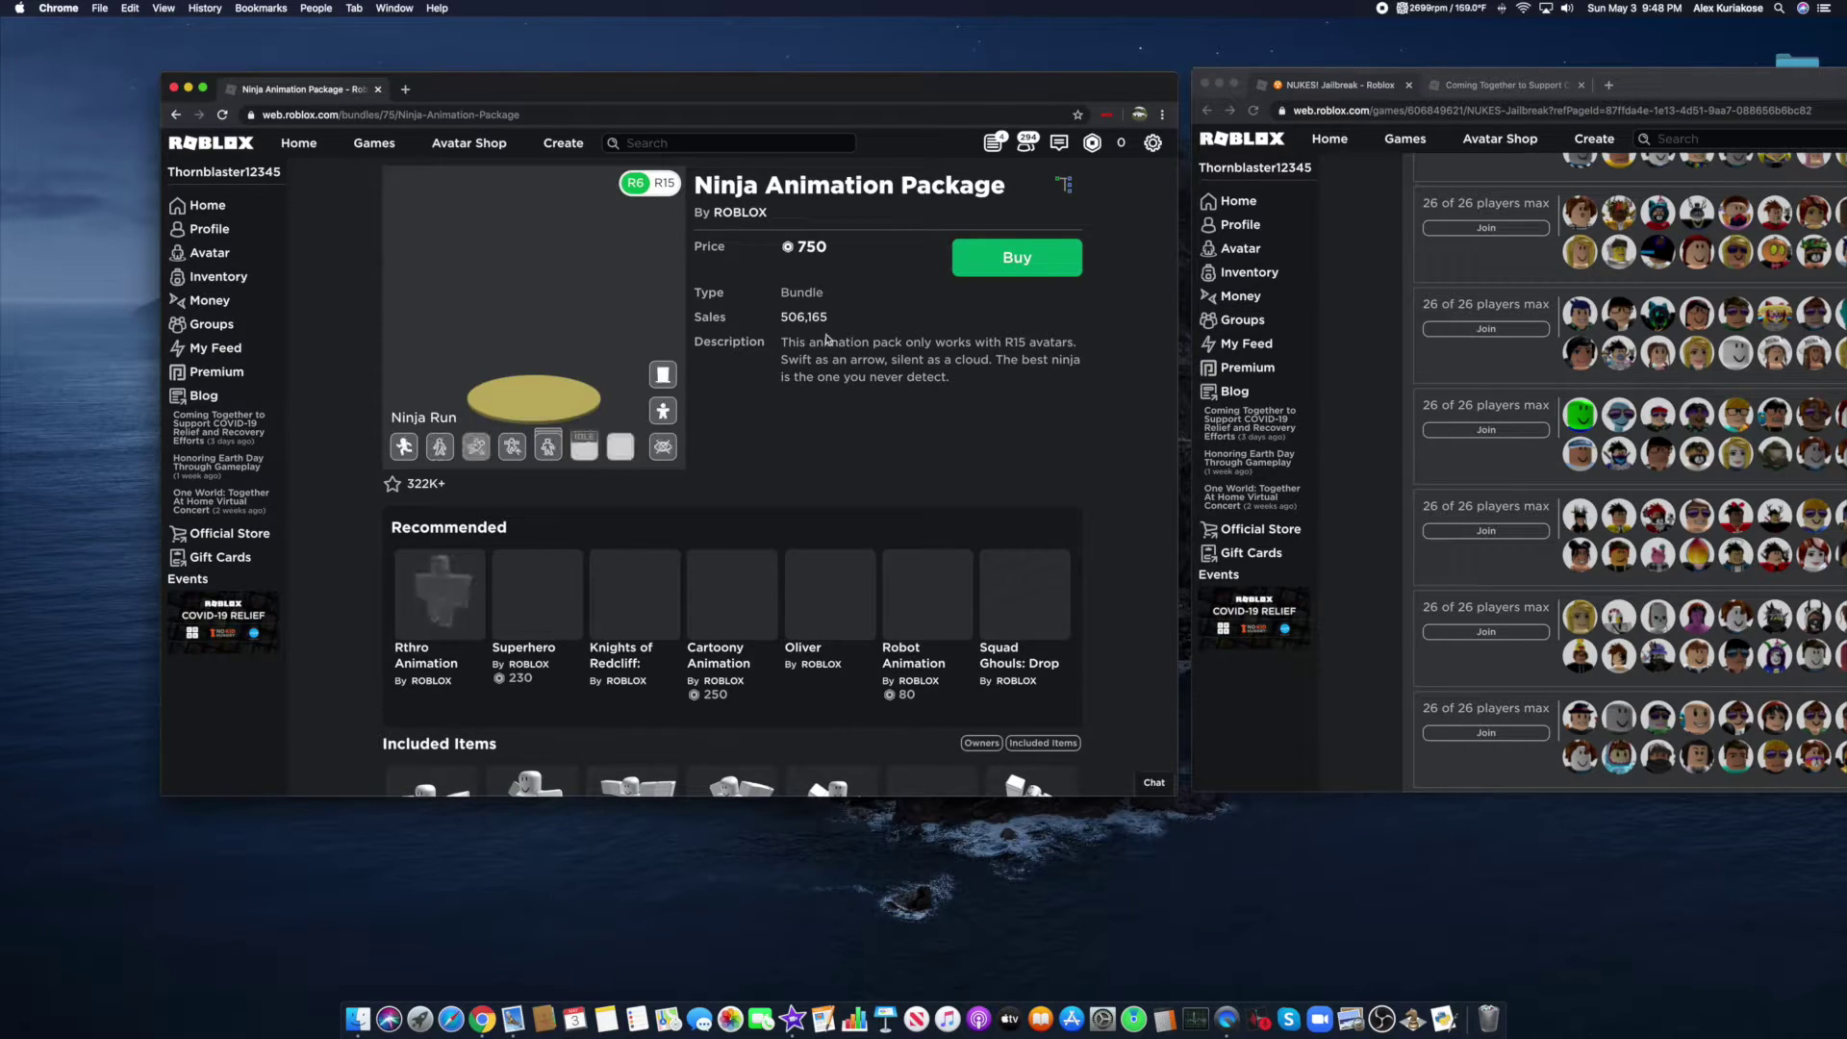
pyautogui.click(1112, 150)
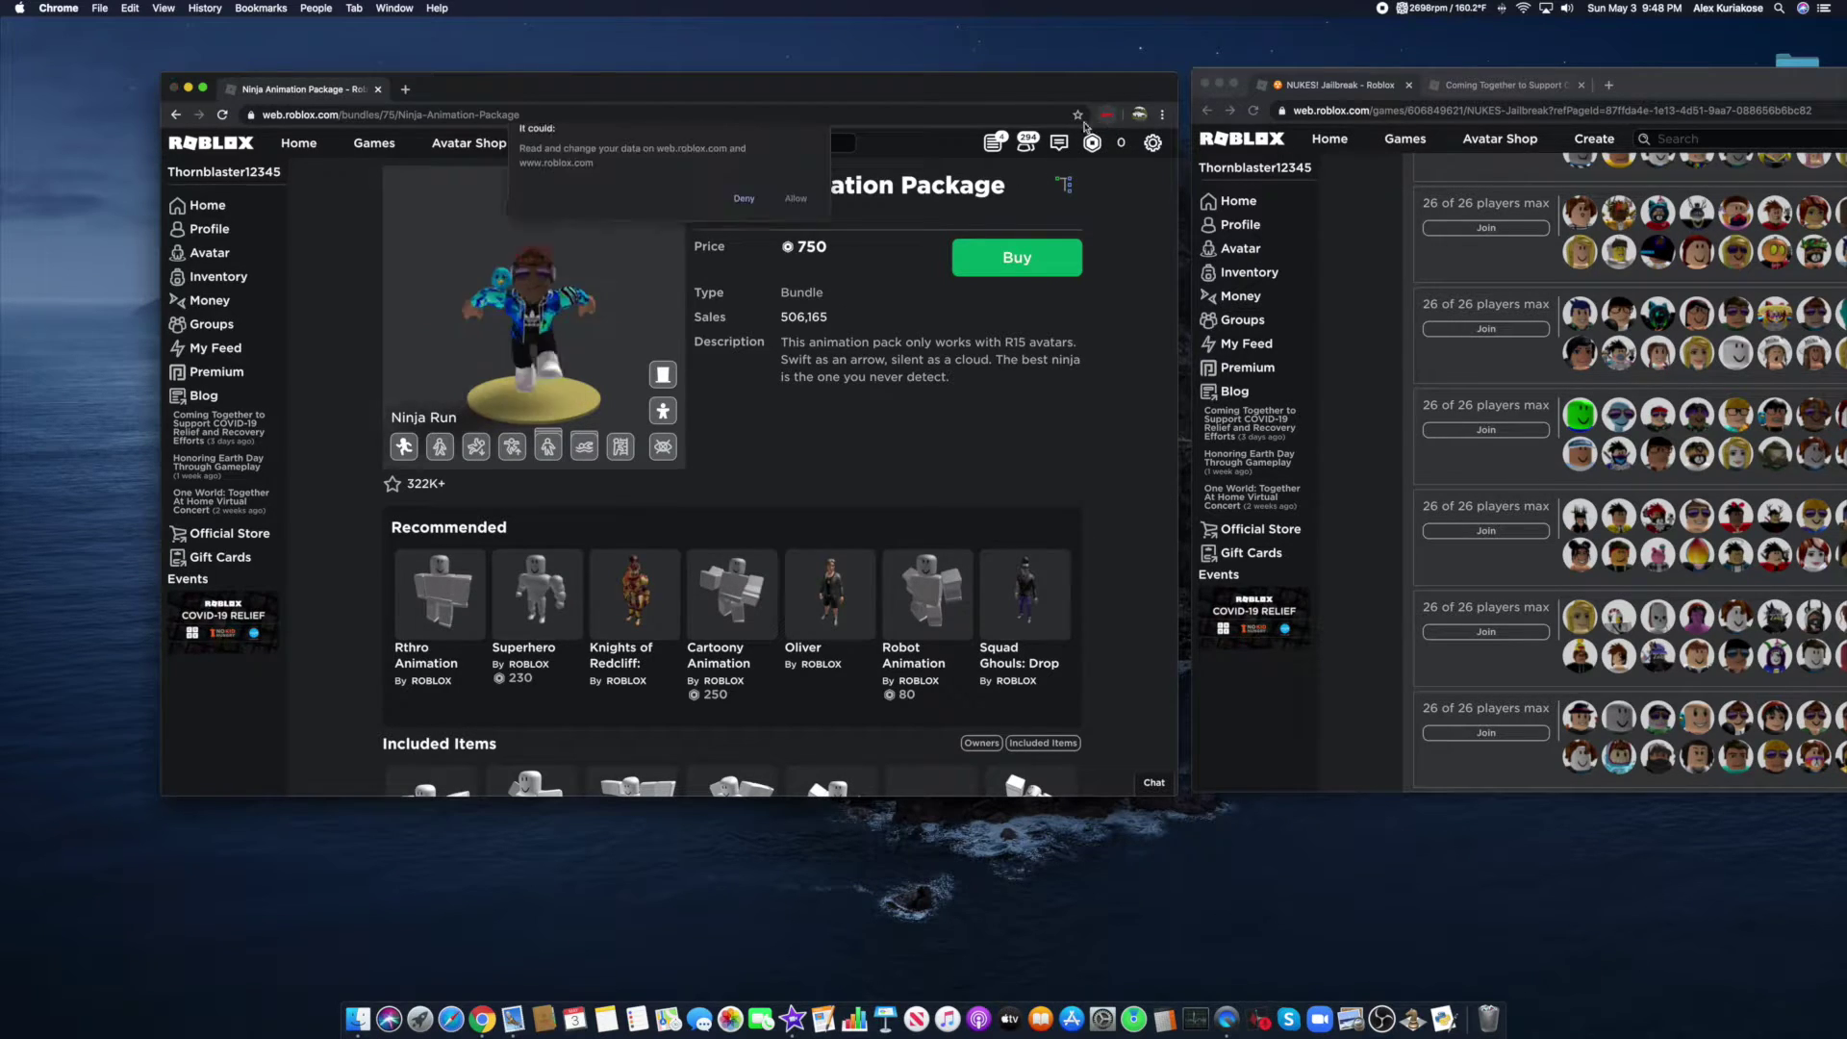
pyautogui.click(789, 255)
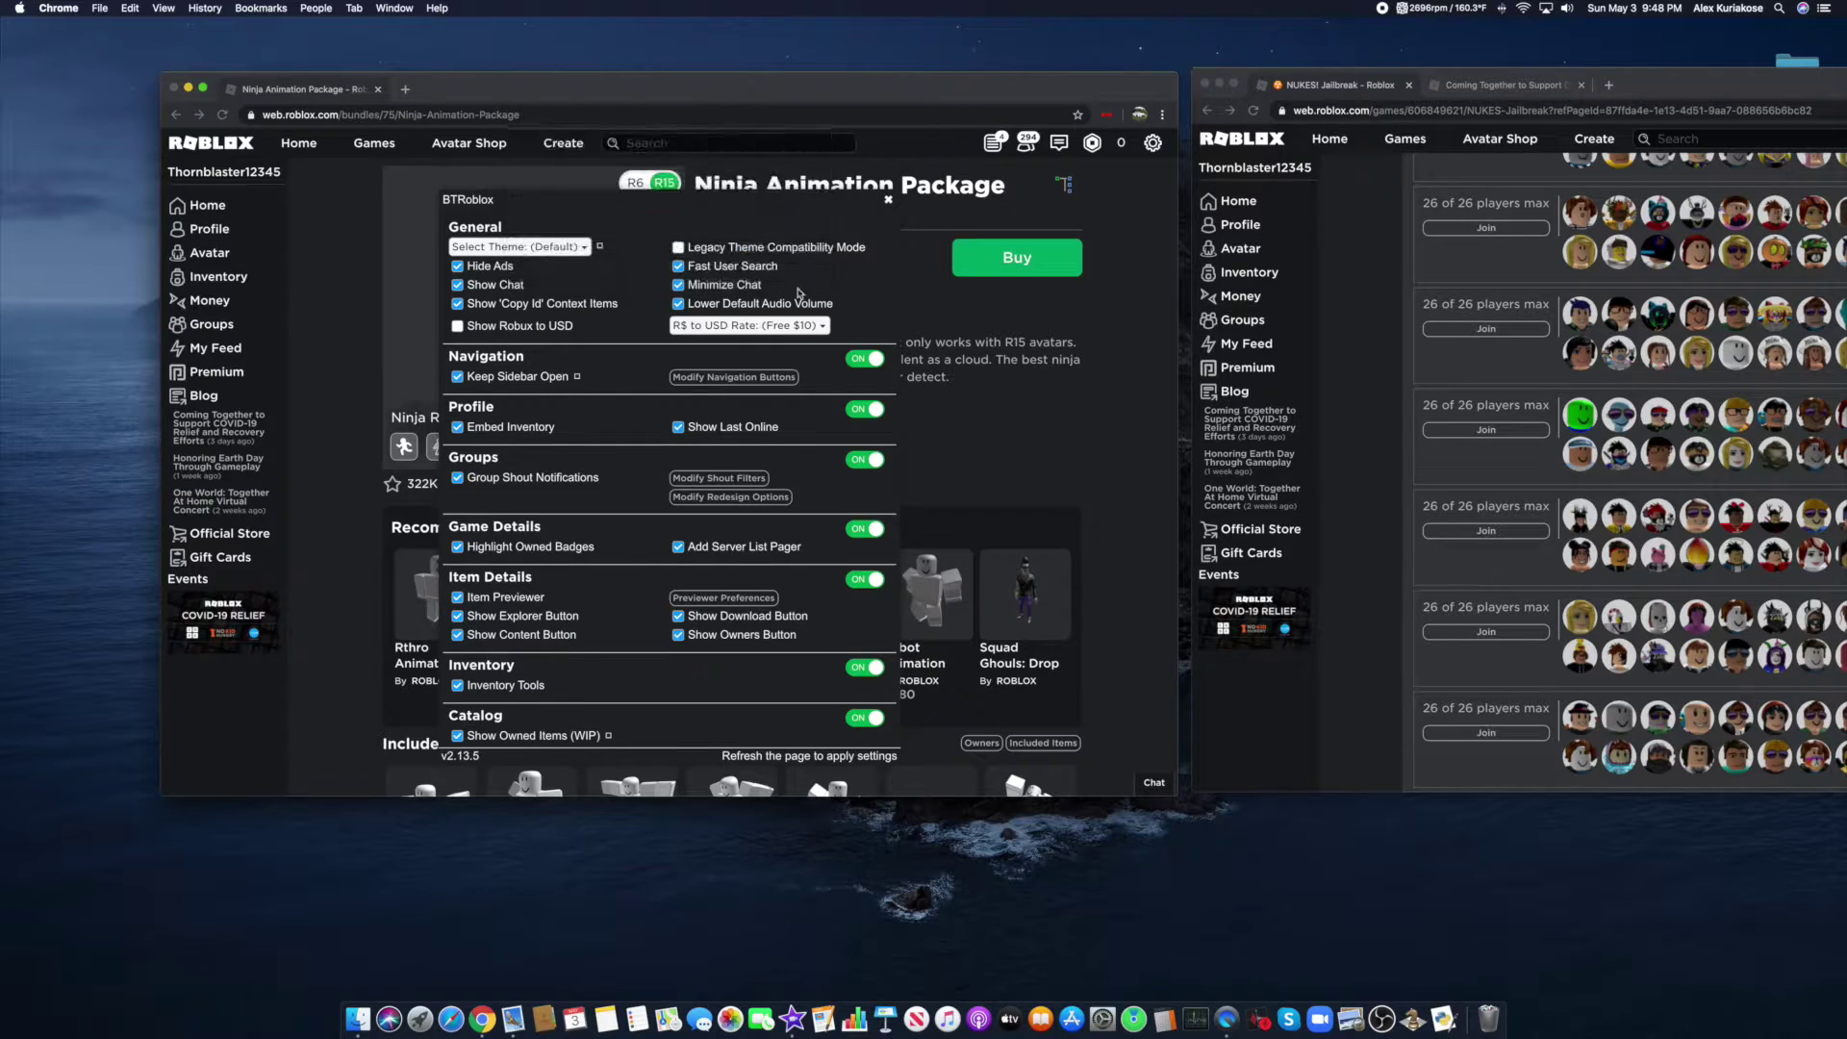
pyautogui.click(802, 328)
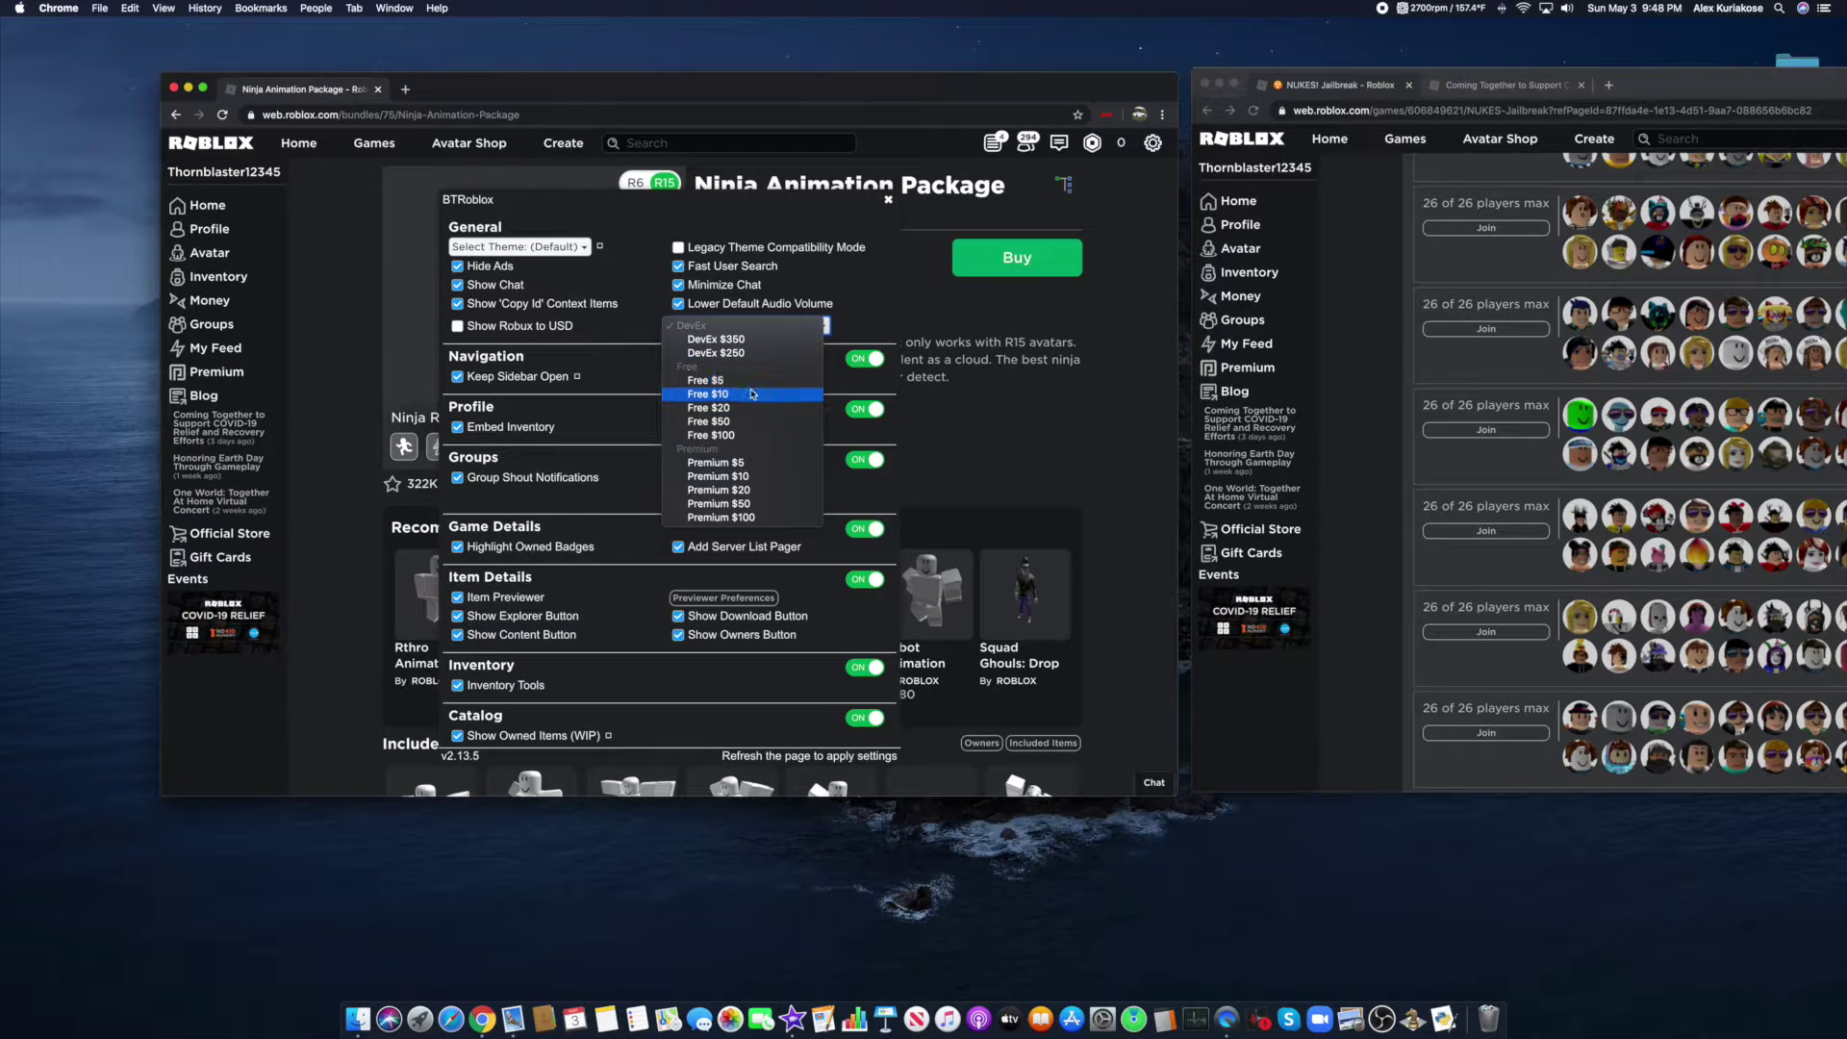
pyautogui.click(739, 379)
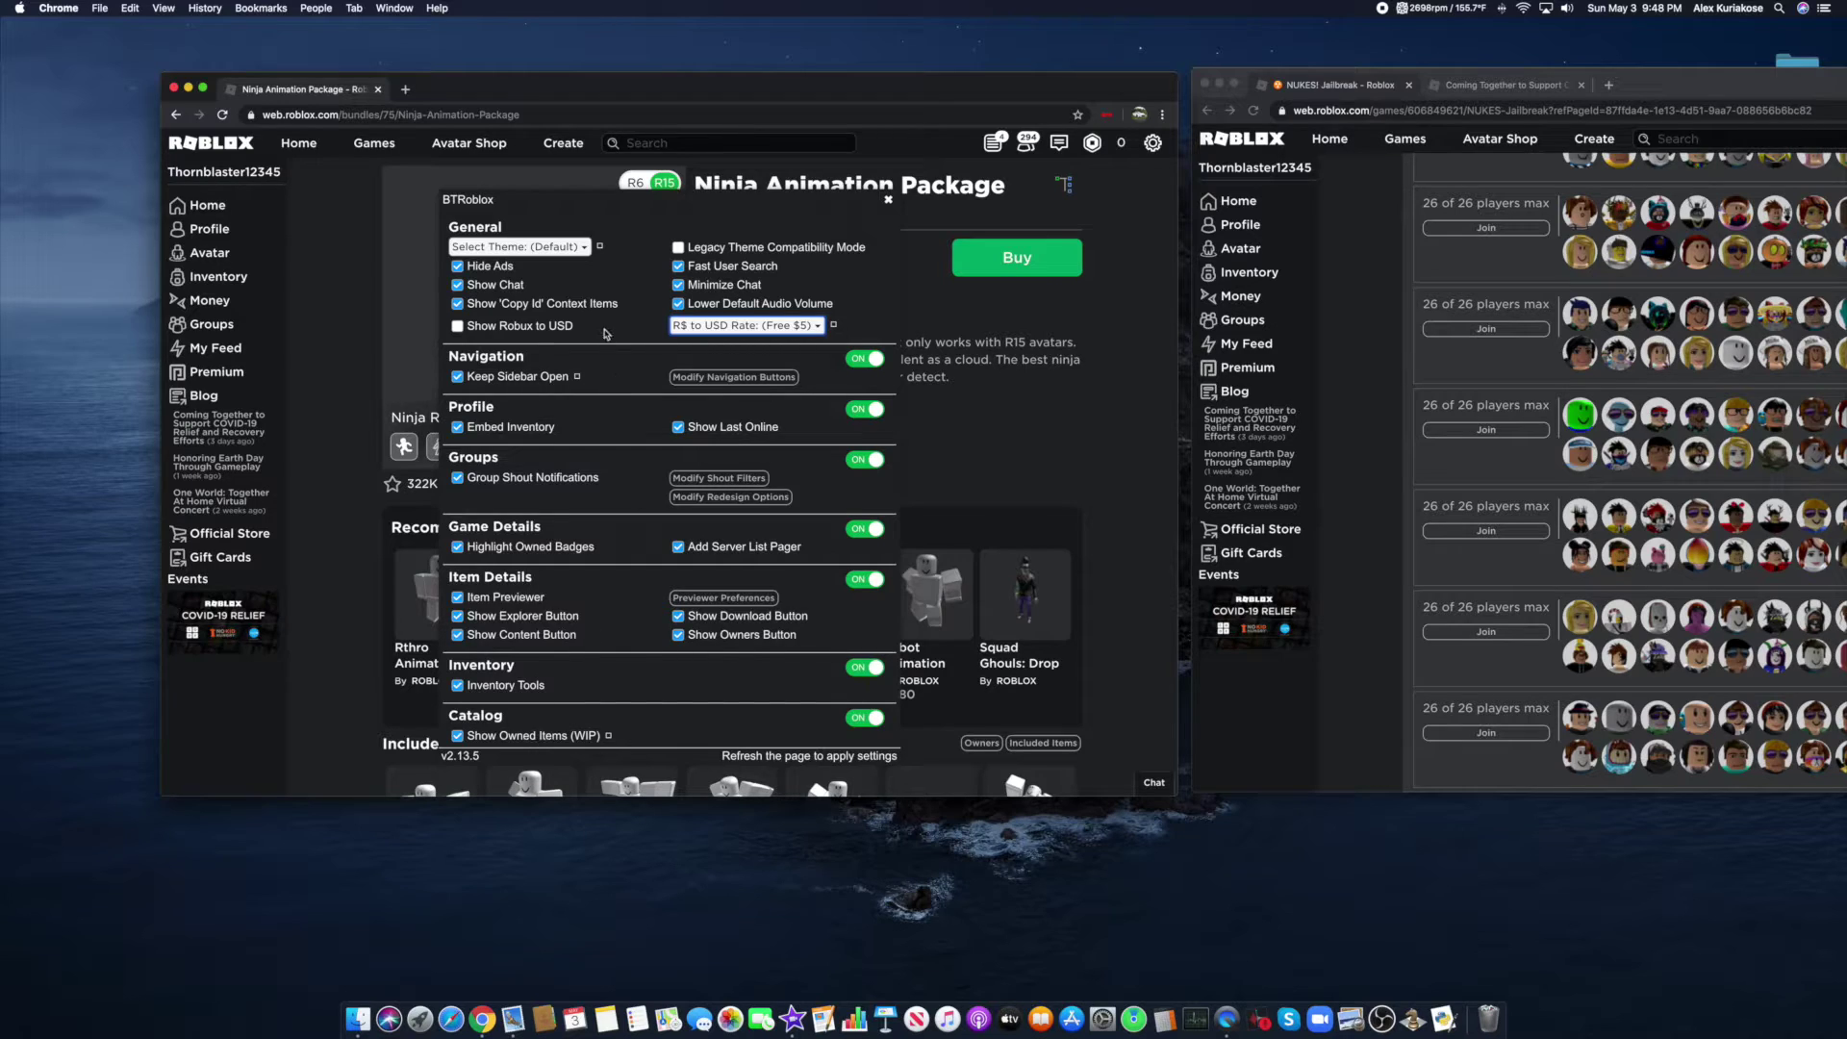
pyautogui.click(885, 201)
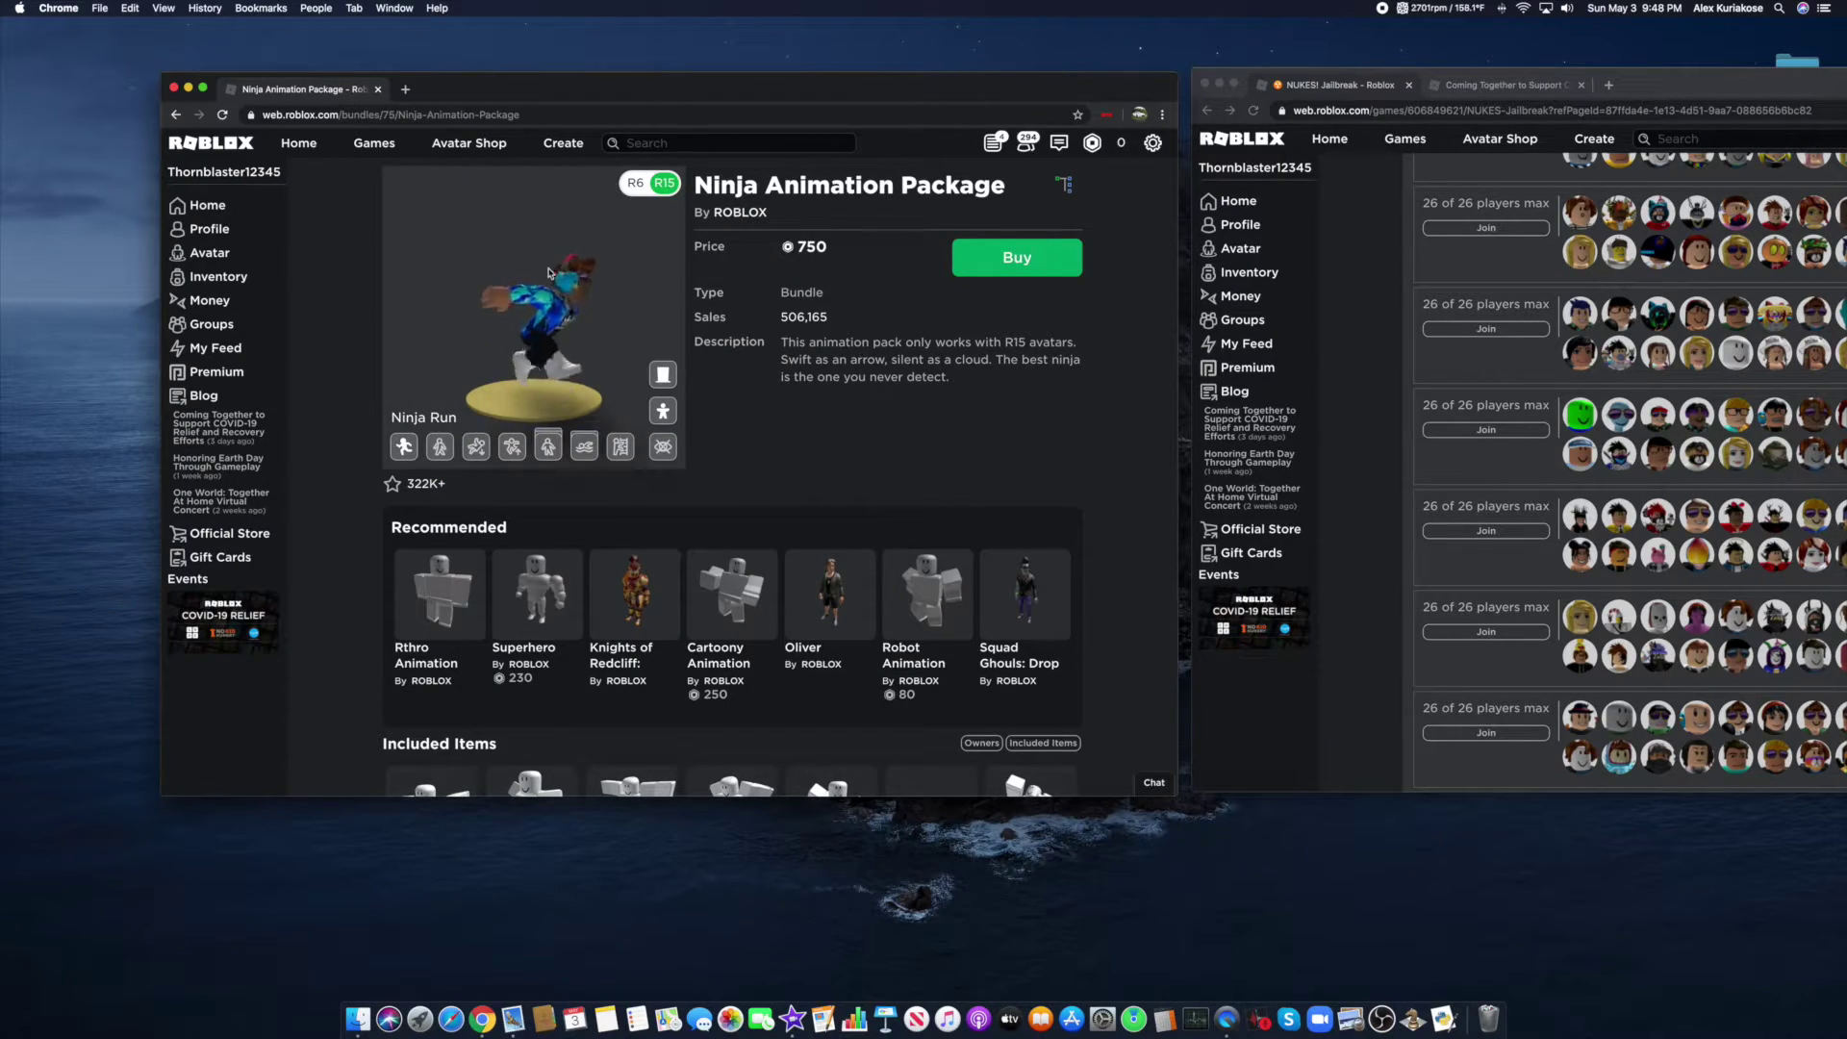
# - Open NUKES! Jailbreak's full badge list and confirm the Most Valuable Player badge shows Item Owned
pyautogui.click(206, 206)
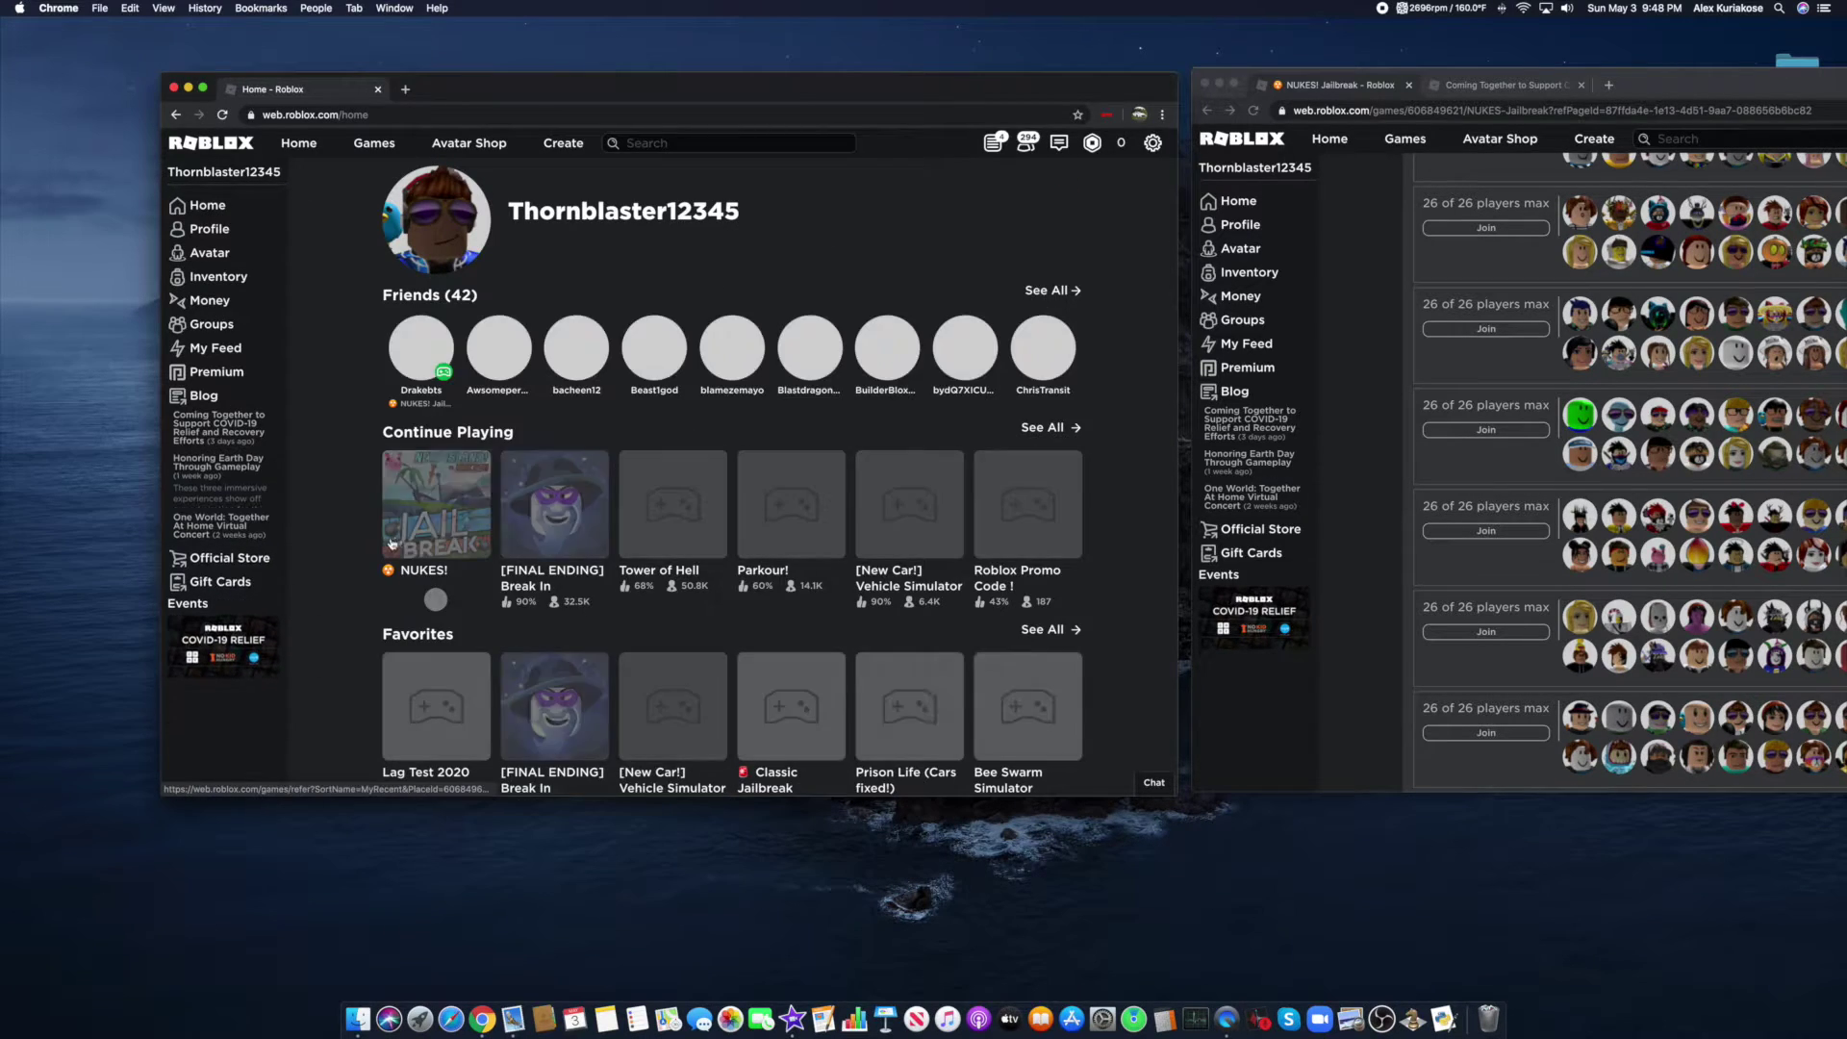
pyautogui.click(640, 497)
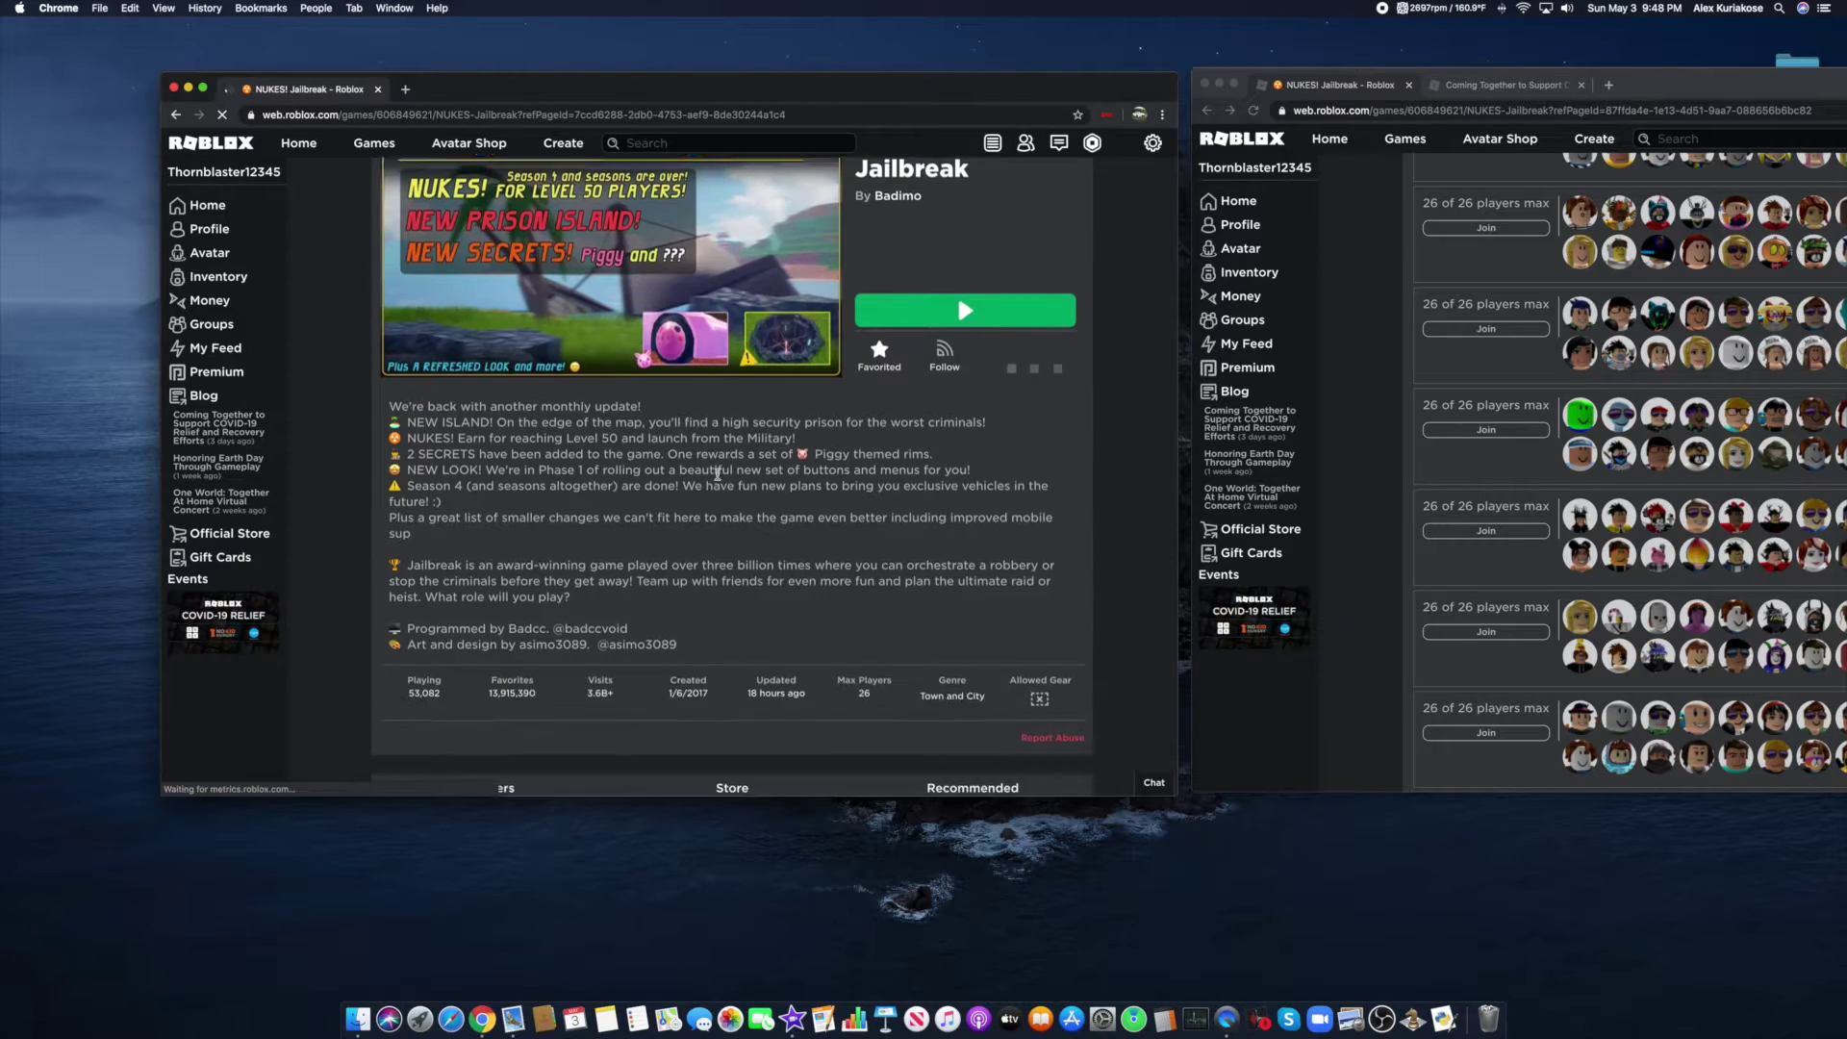
pyautogui.scroll(-10, 662, 512)
pyautogui.scroll(-5, 663, 512)
pyautogui.scroll(-3, 678, 520)
pyautogui.scroll(-1, 678, 519)
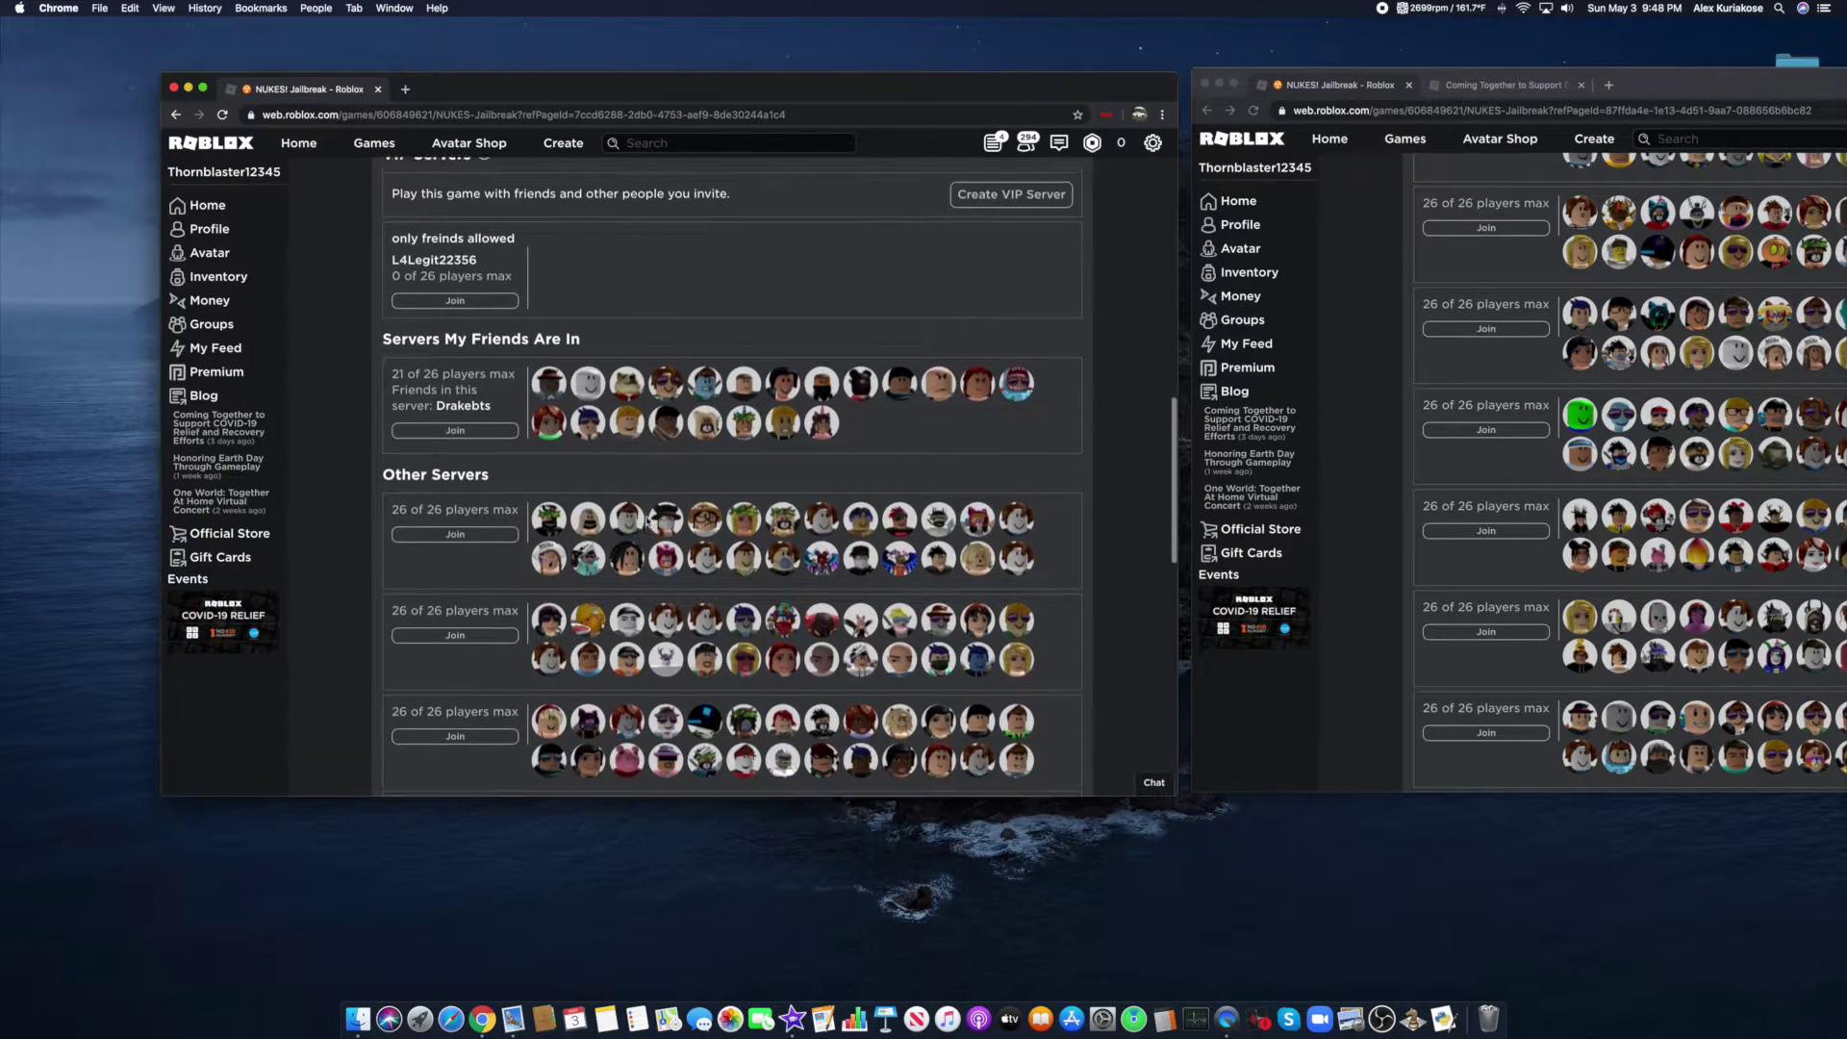
pyautogui.scroll(3, 694, 528)
pyautogui.scroll(1, 714, 534)
pyautogui.scroll(1, 622, 544)
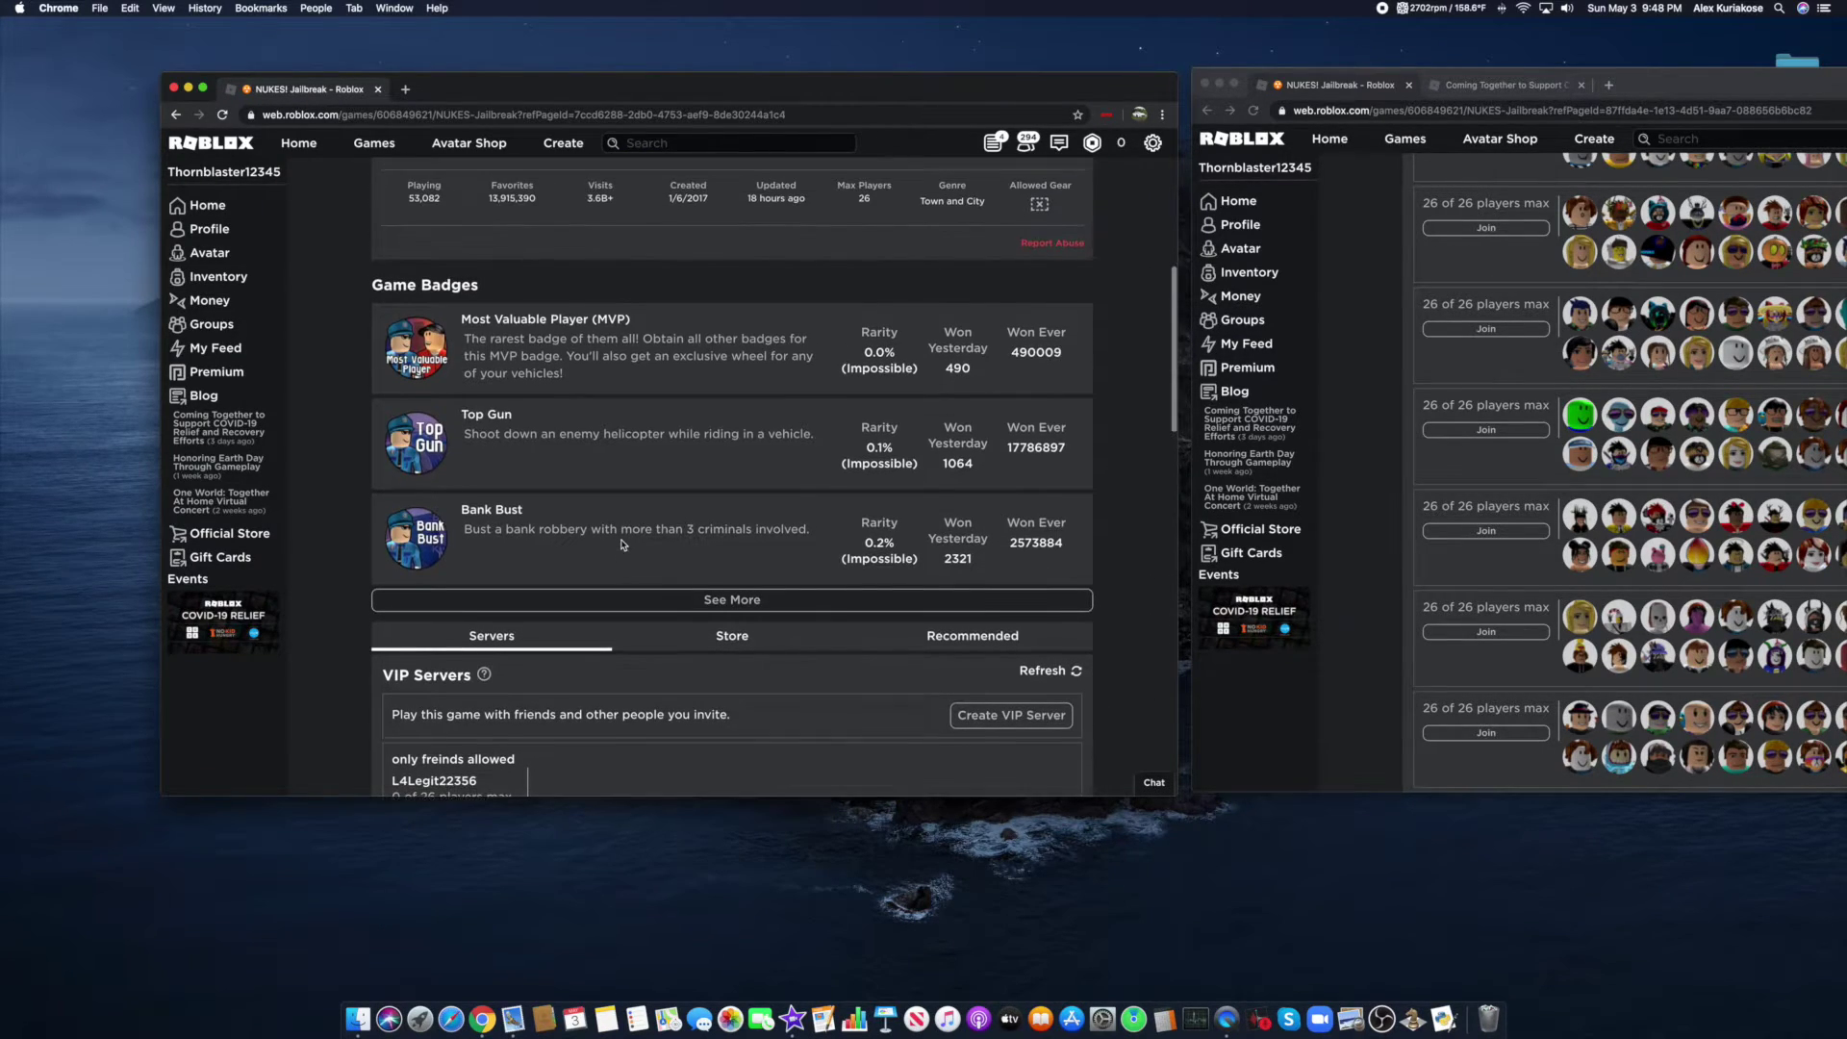
pyautogui.click(612, 598)
pyautogui.scroll(-1, 614, 577)
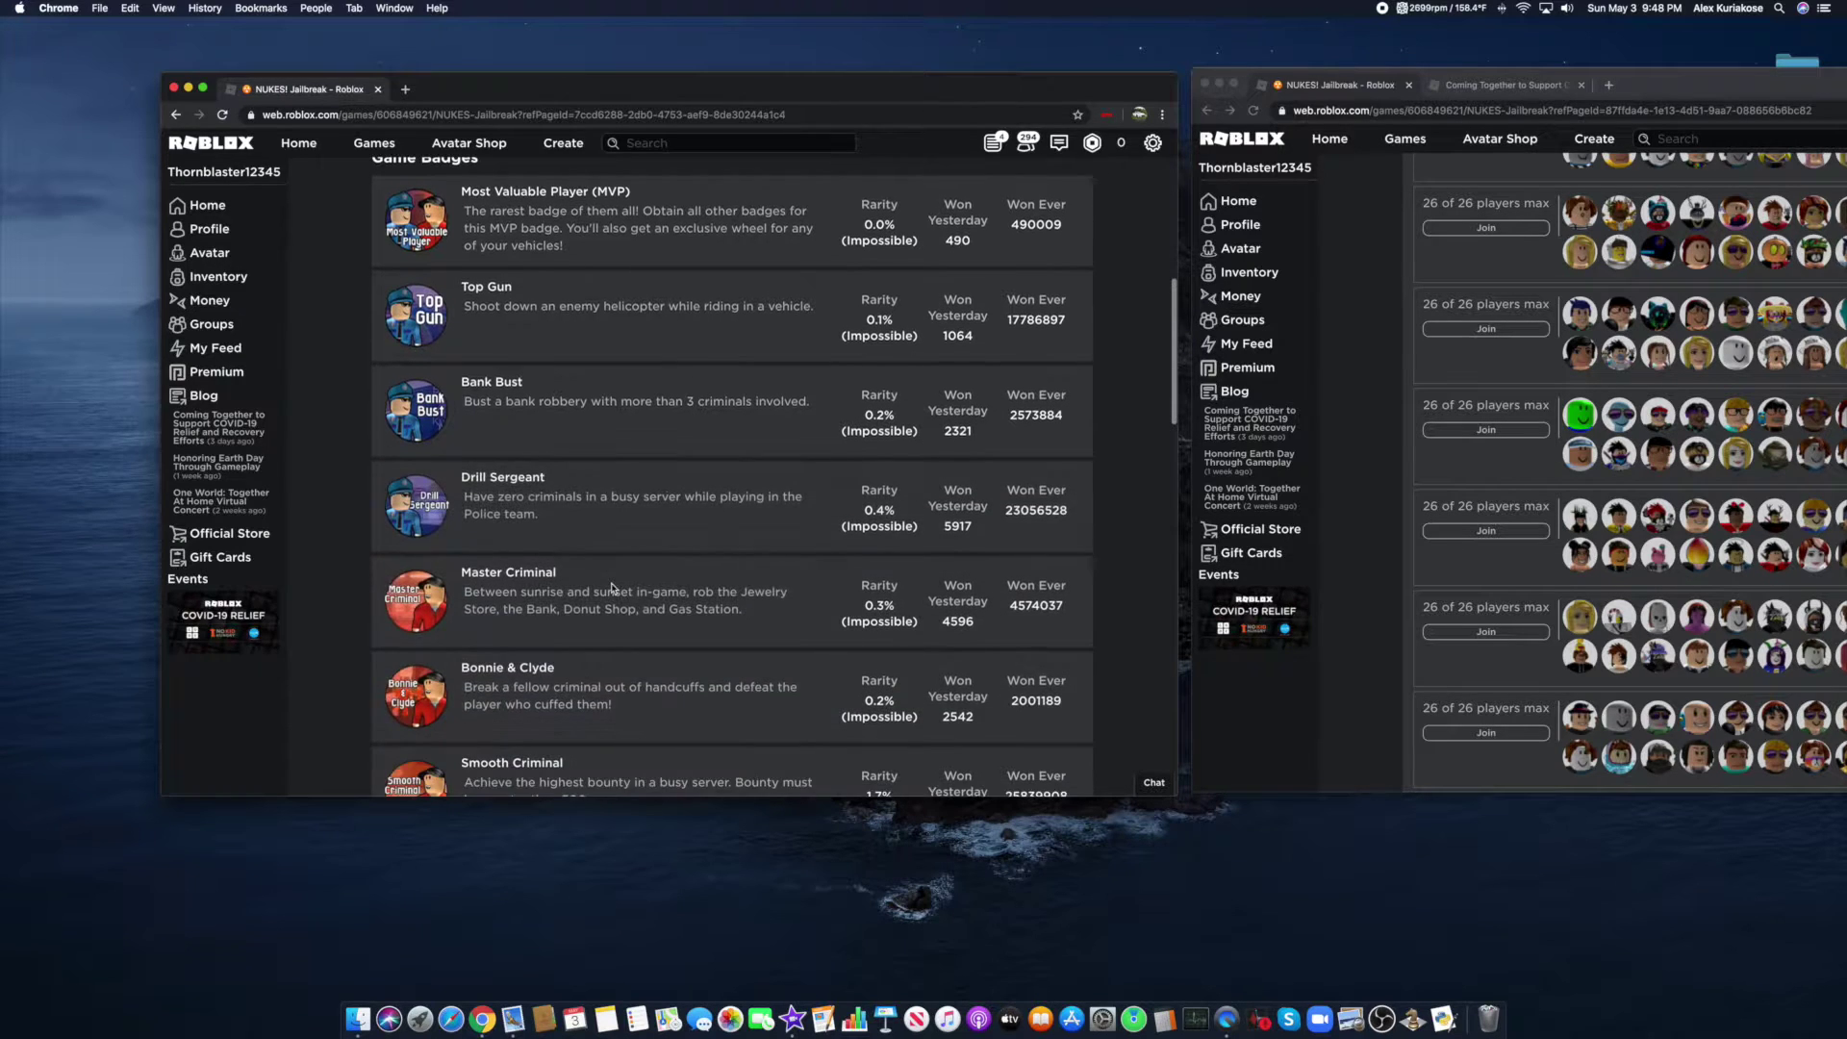
pyautogui.scroll(1, 617, 574)
pyautogui.scroll(-2, 471, 425)
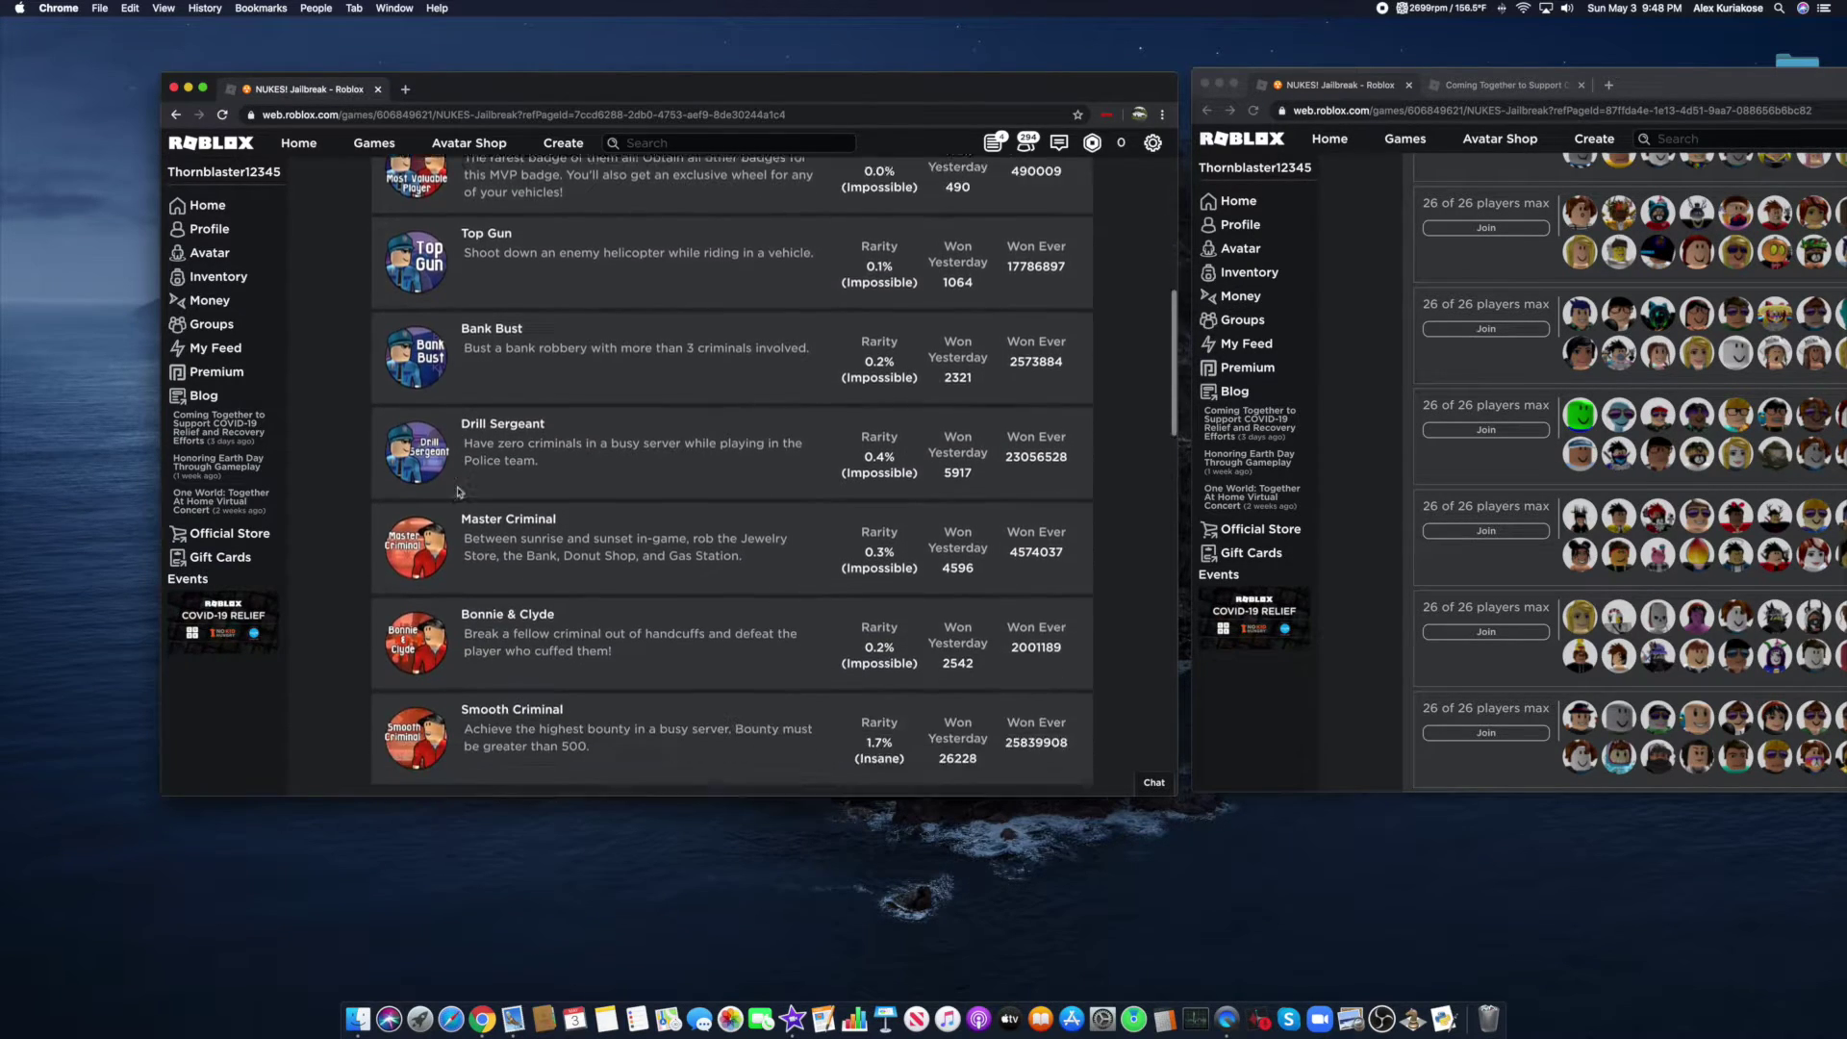
pyautogui.scroll(-1, 433, 476)
pyautogui.scroll(1, 417, 516)
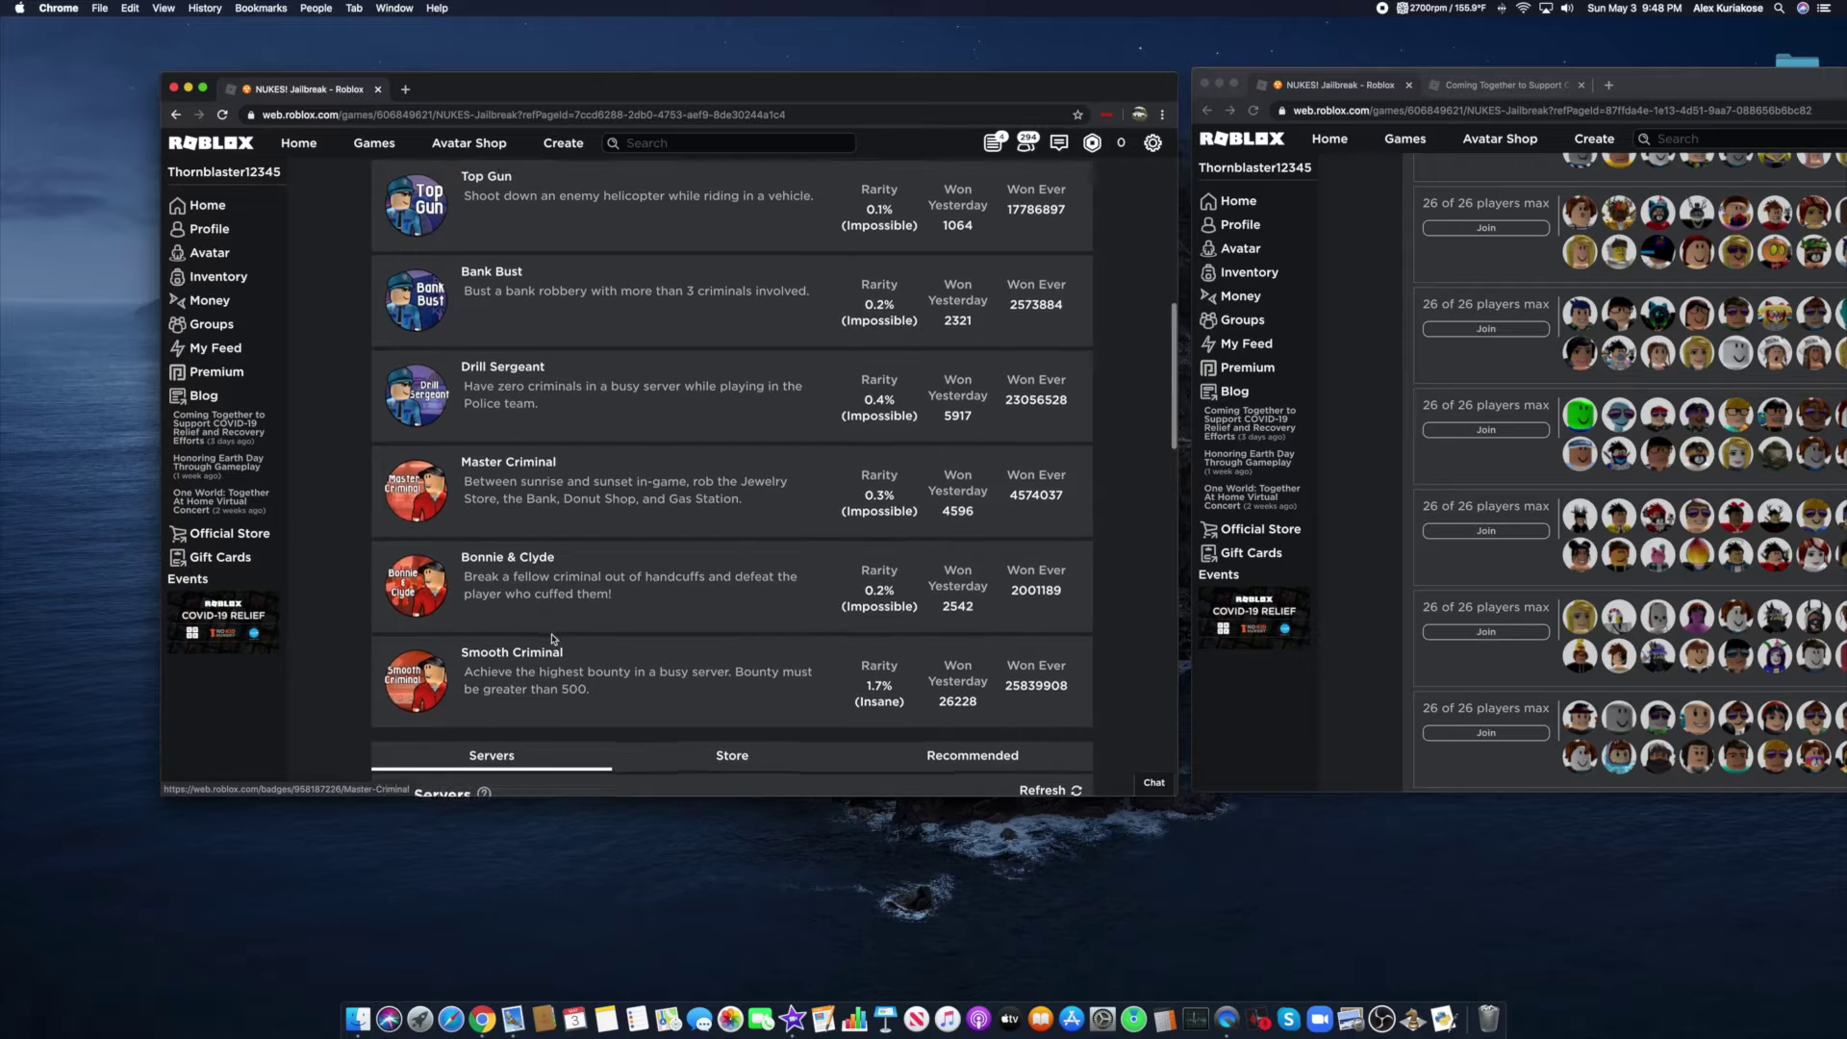
pyautogui.scroll(-1, 553, 636)
pyautogui.scroll(1, 537, 273)
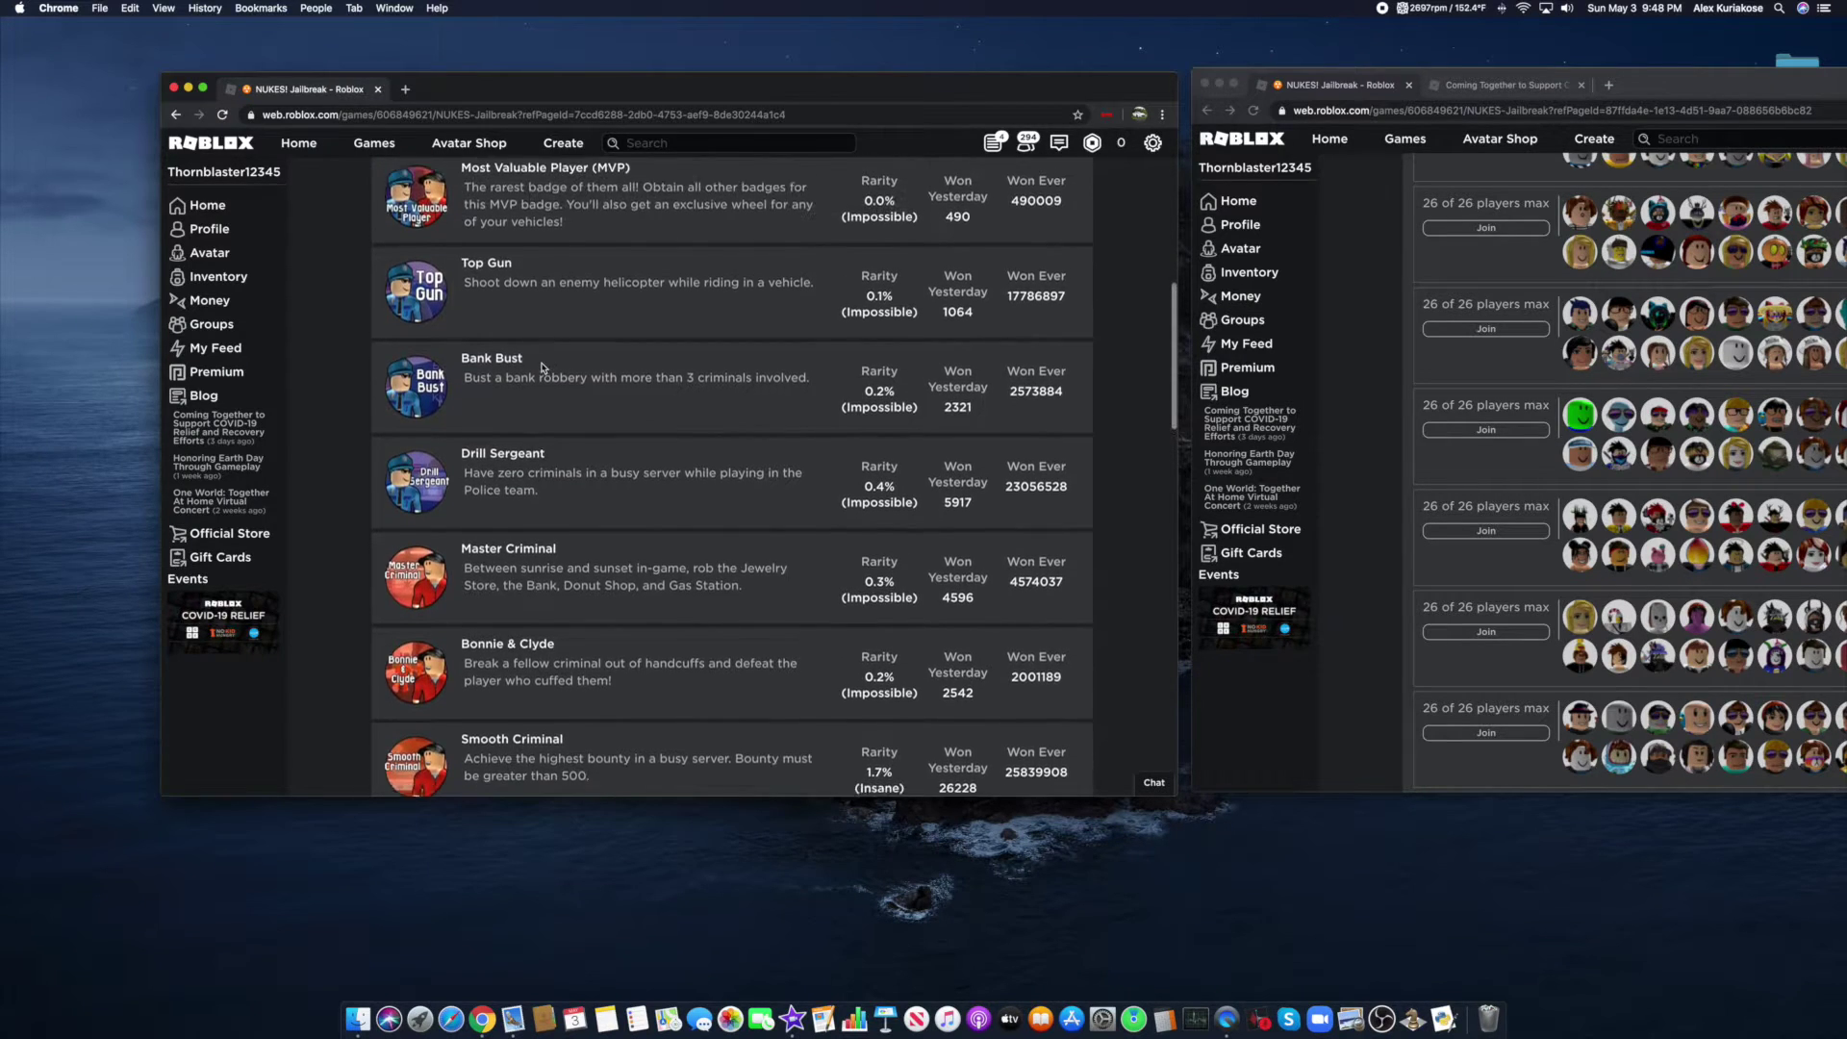
pyautogui.click(438, 184)
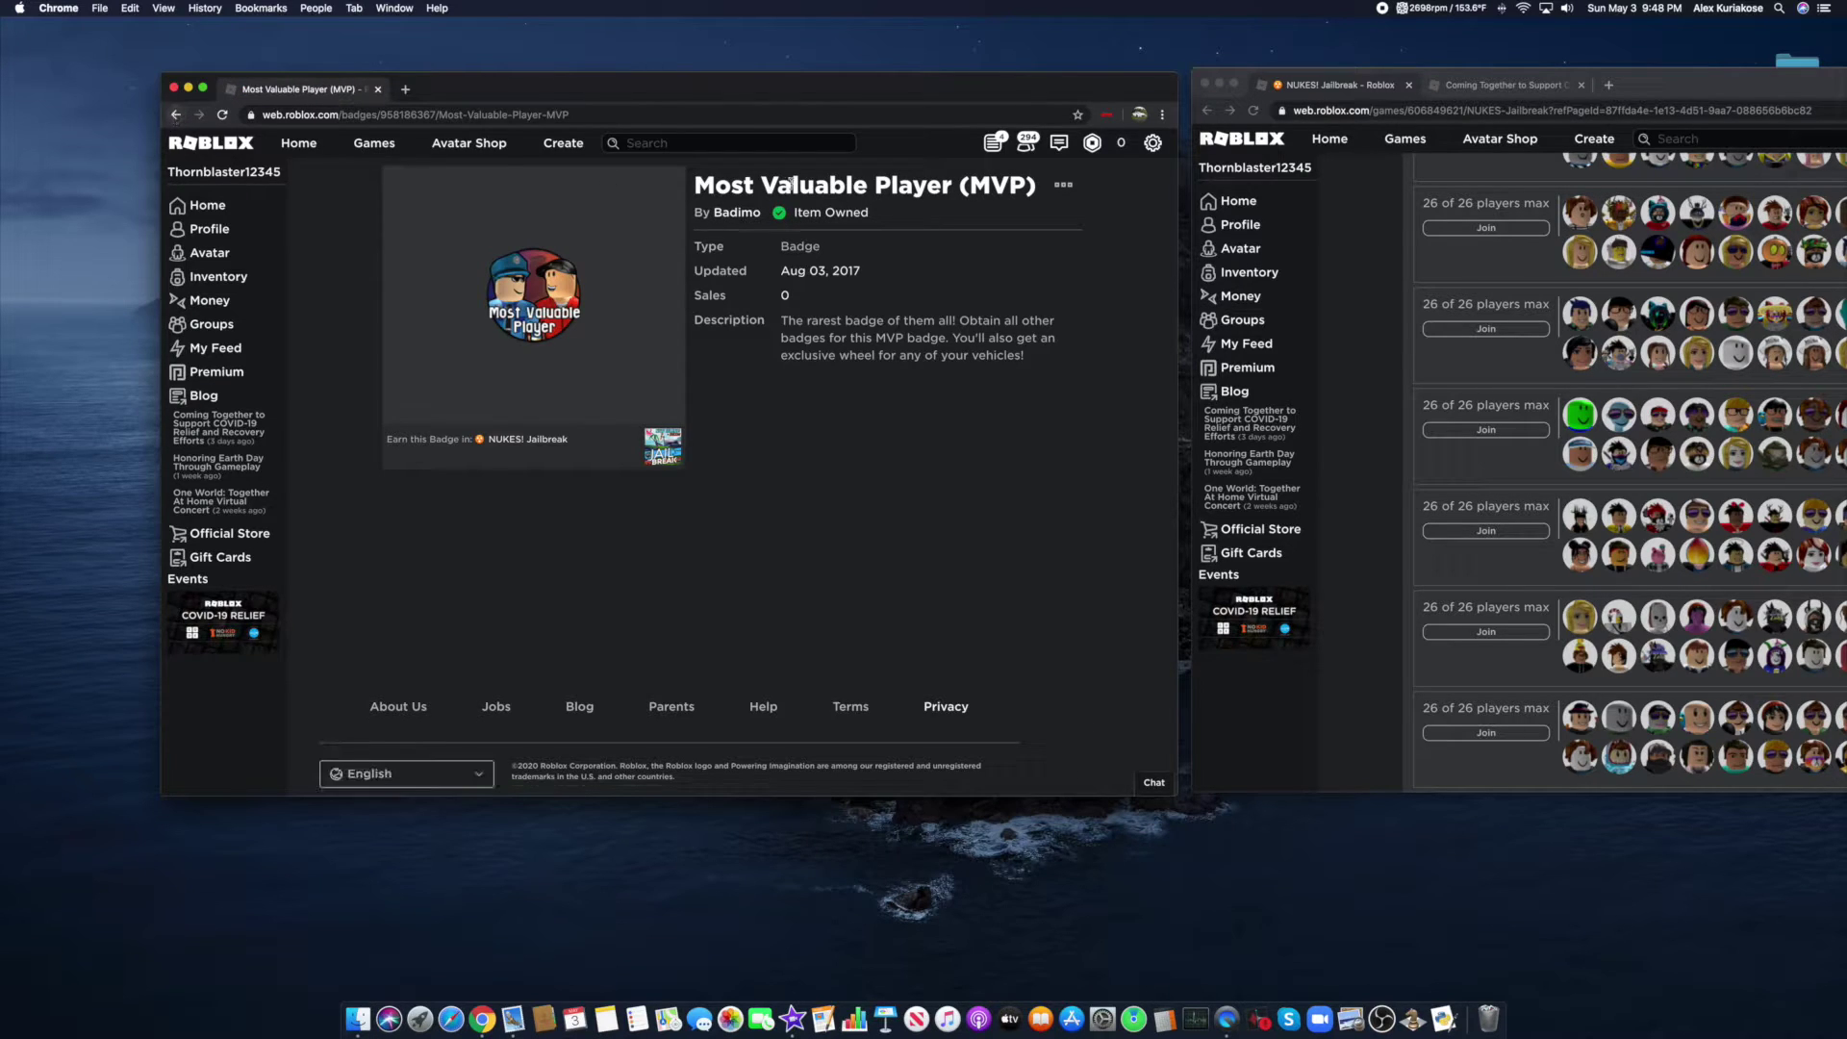
pyautogui.moveTo(813, 212); pyautogui.dragTo(335, 195)
pyautogui.click(175, 115)
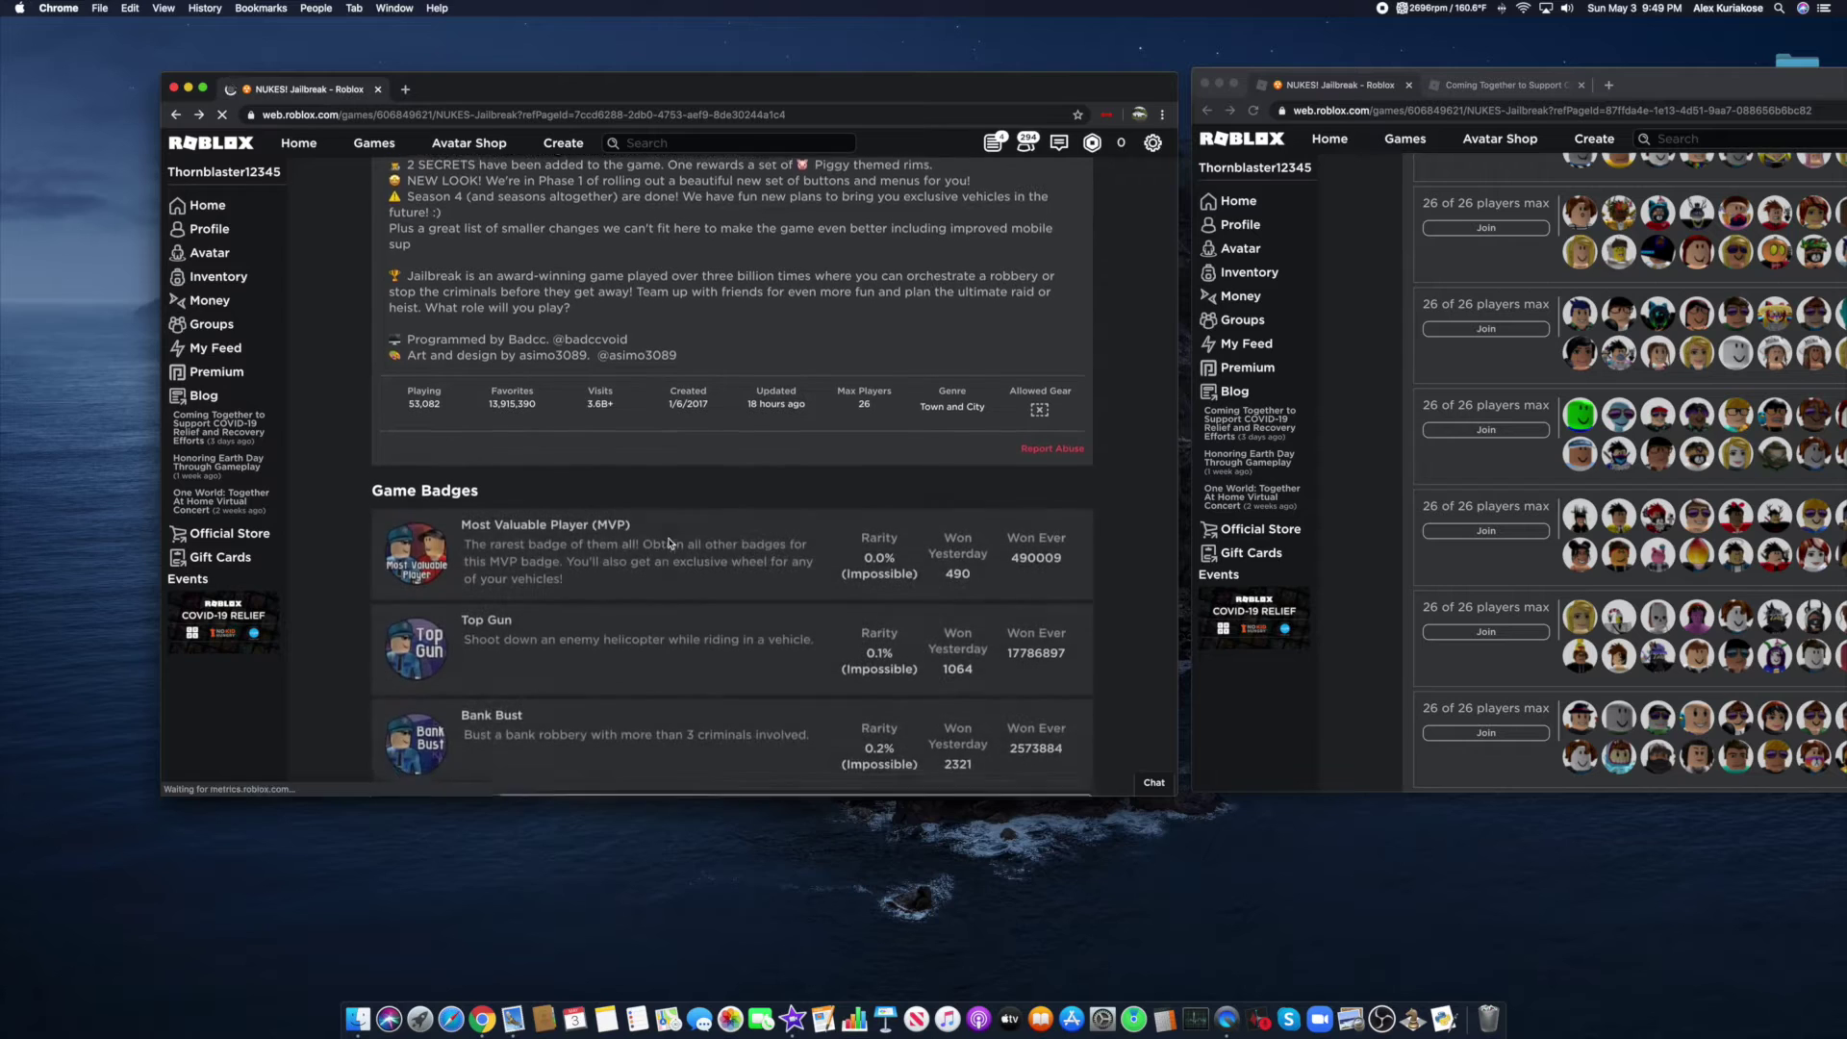
pyautogui.scroll(-3, 485, 487)
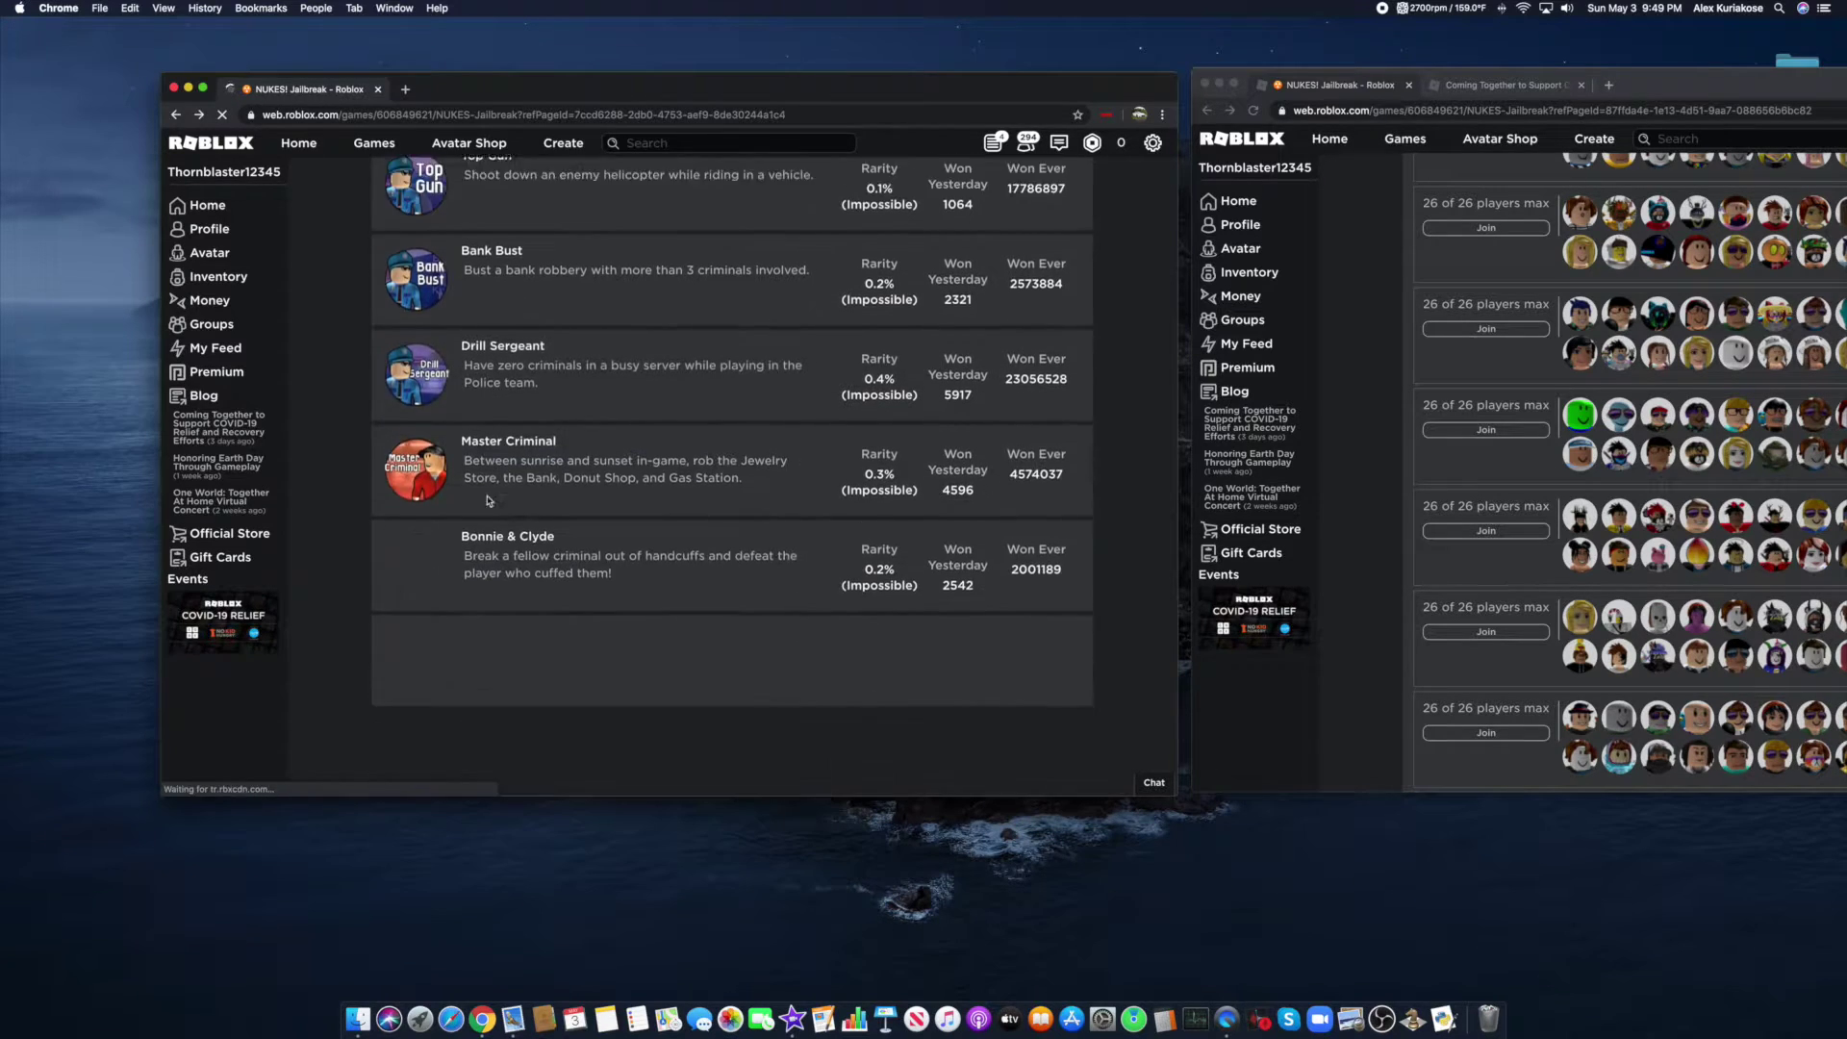
pyautogui.scroll(-3, 486, 487)
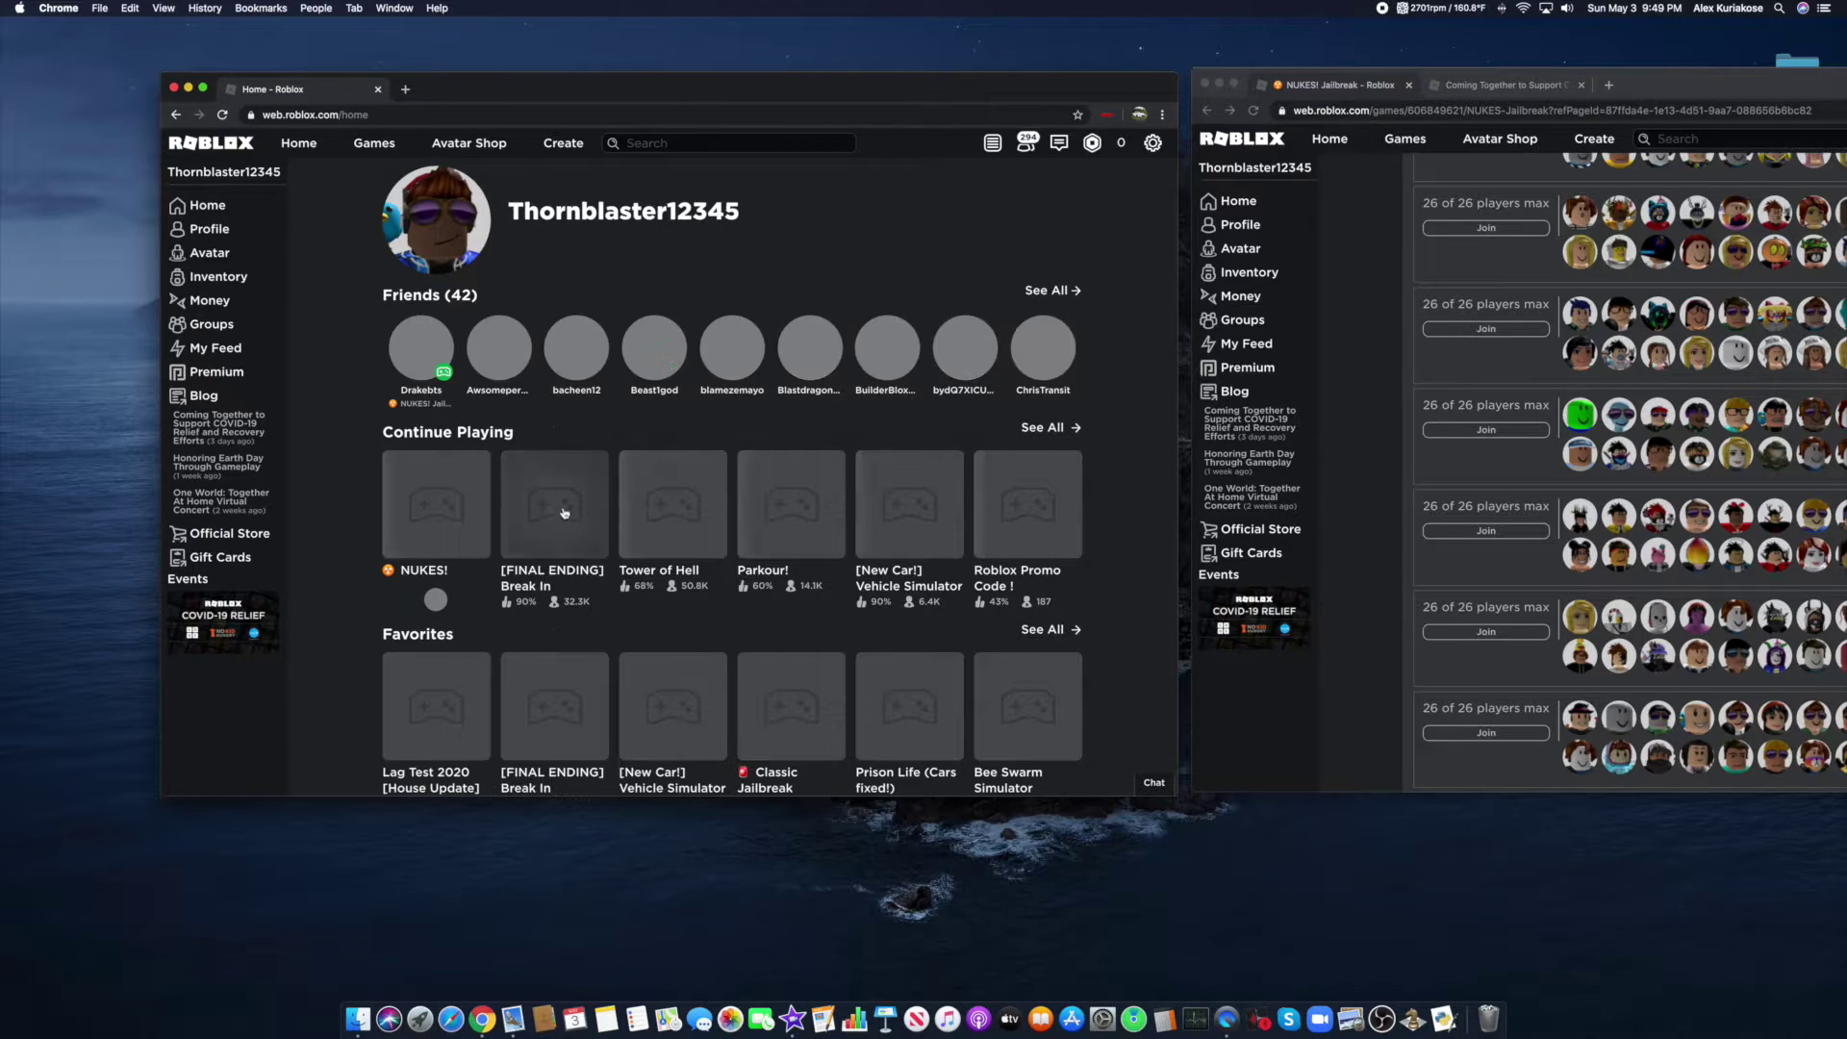
# - Open the [FINAL ENDING] Break In game, view its Certified Pro badge, then return home
pyautogui.click(554, 505)
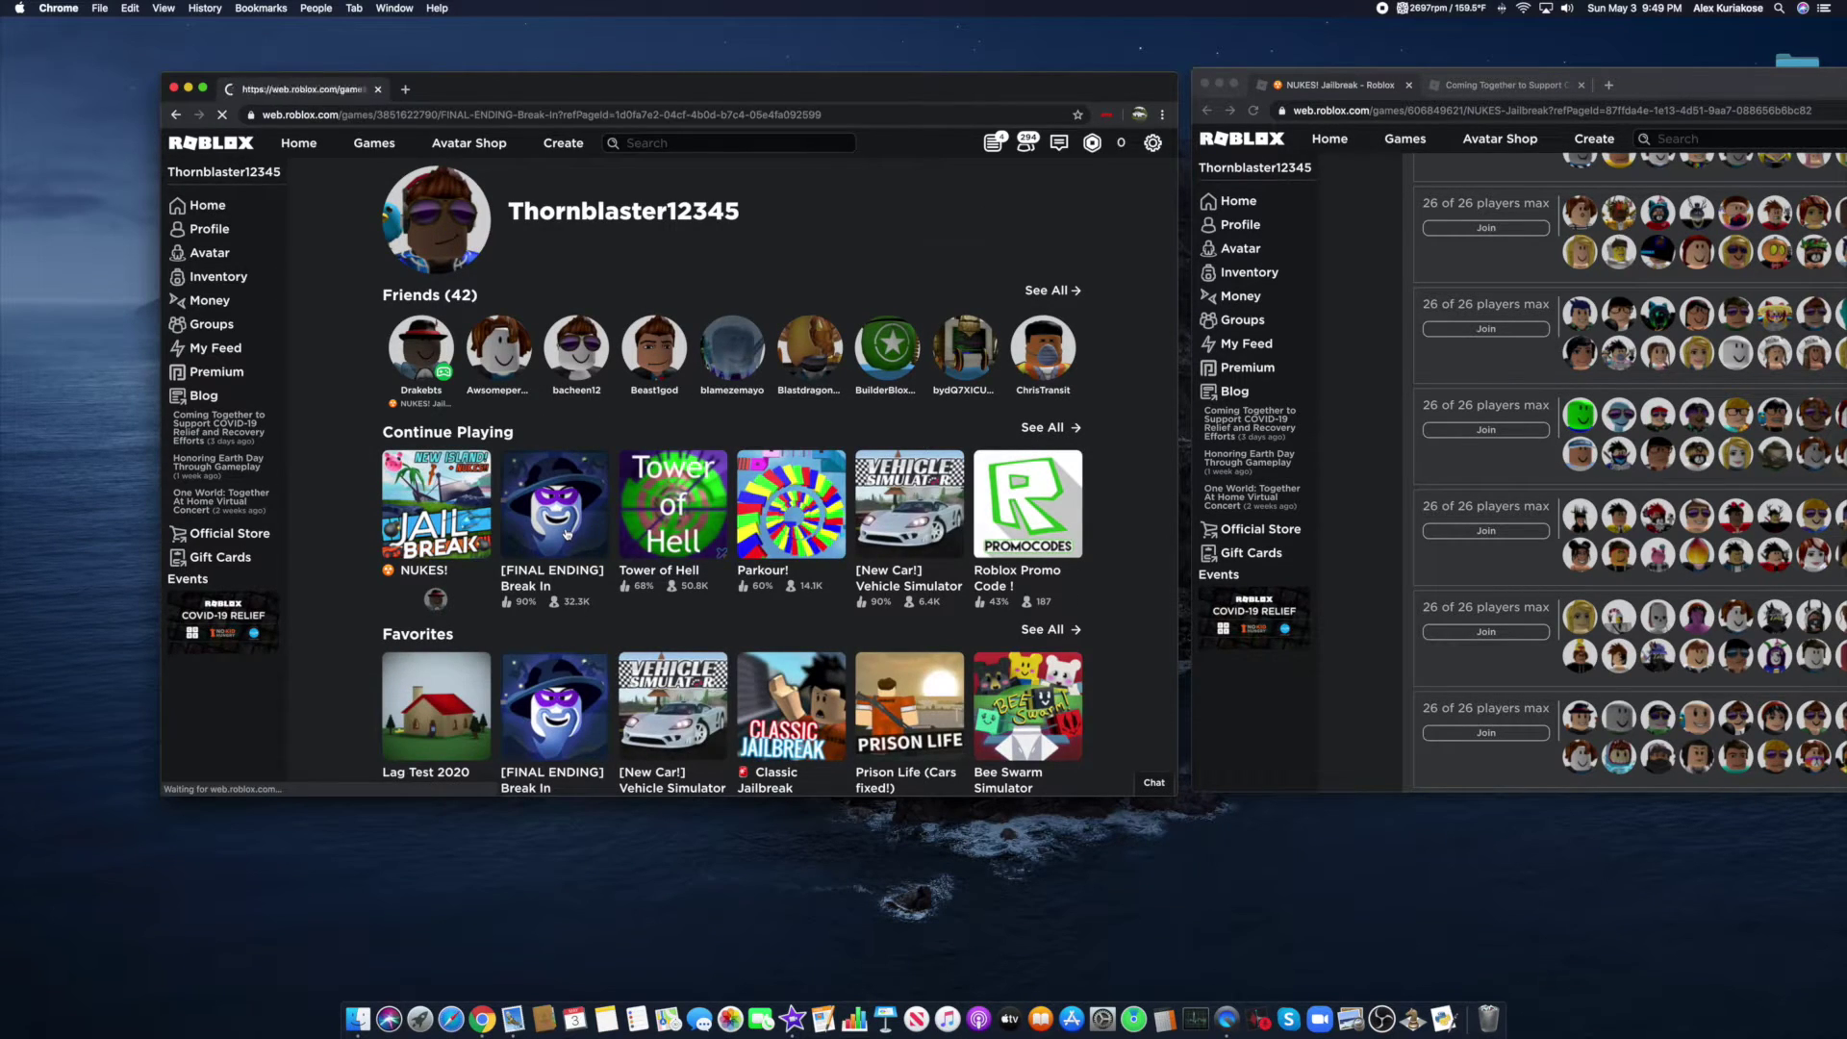
pyautogui.scroll(-2, 747, 457)
pyautogui.scroll(-5, 693, 477)
pyautogui.scroll(-5, 577, 505)
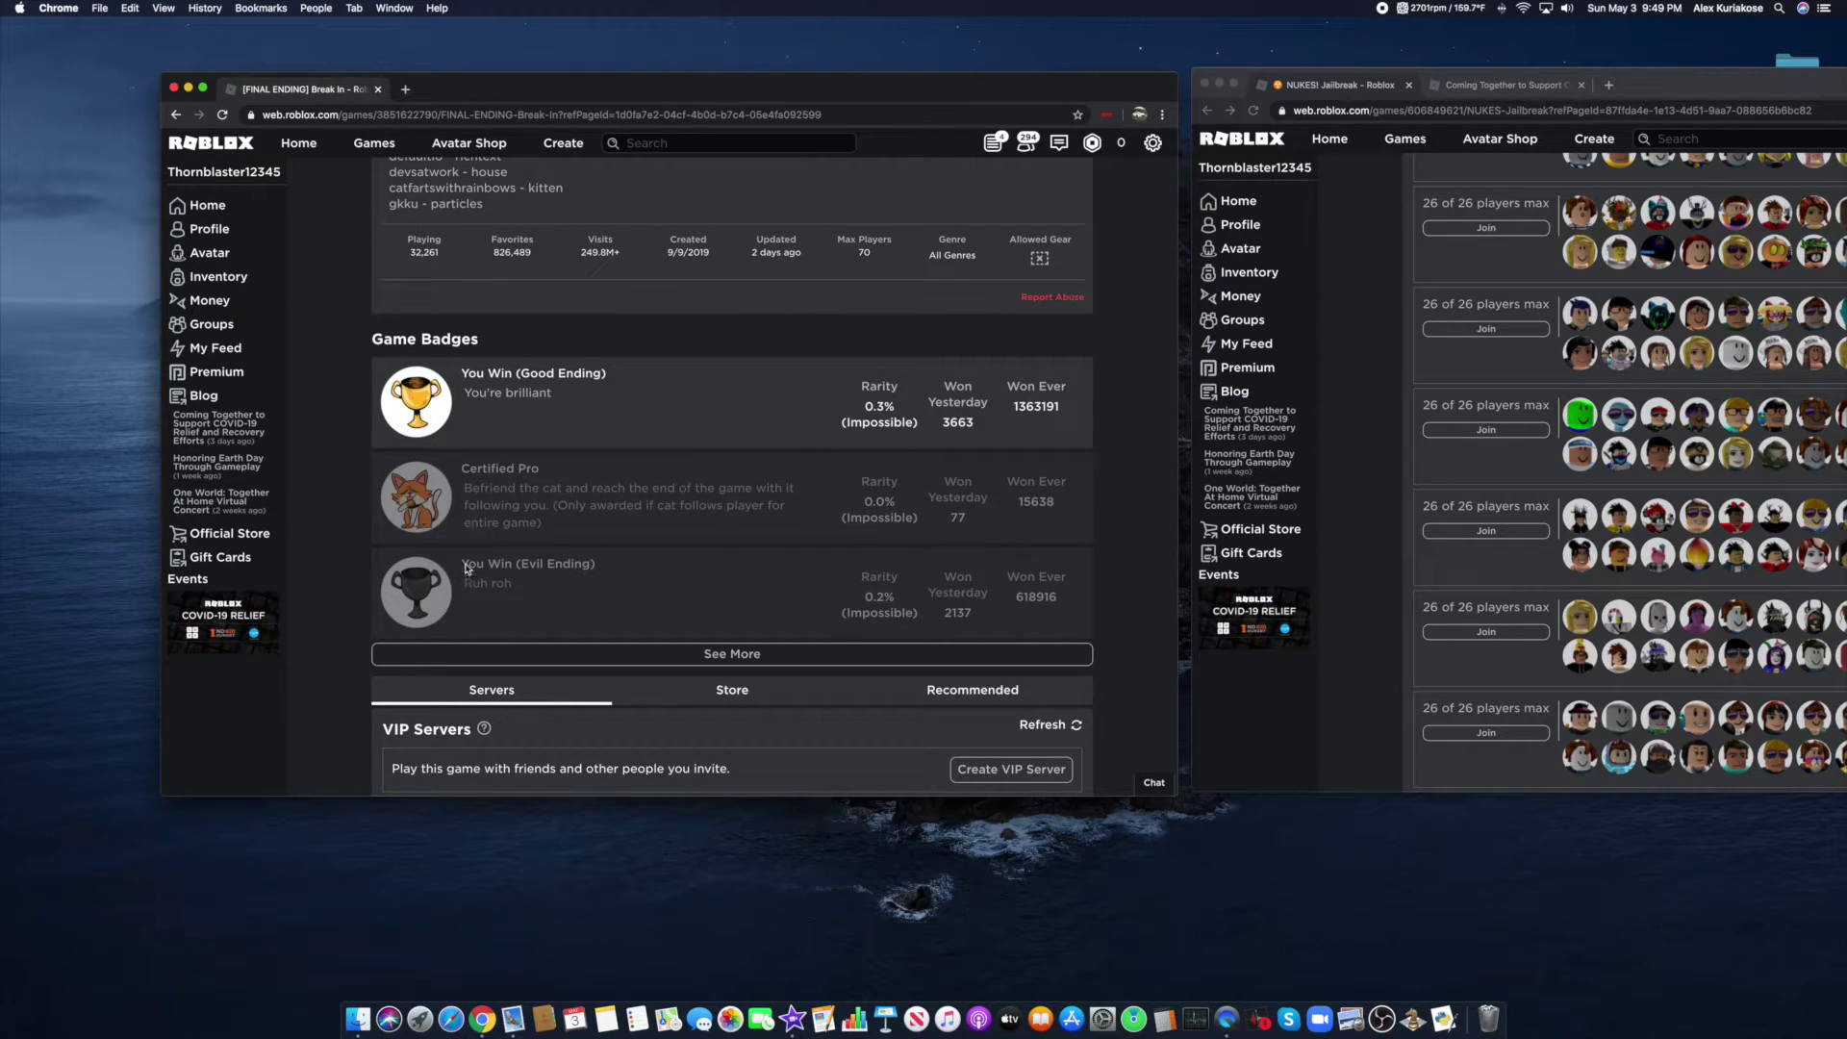
pyautogui.click(431, 515)
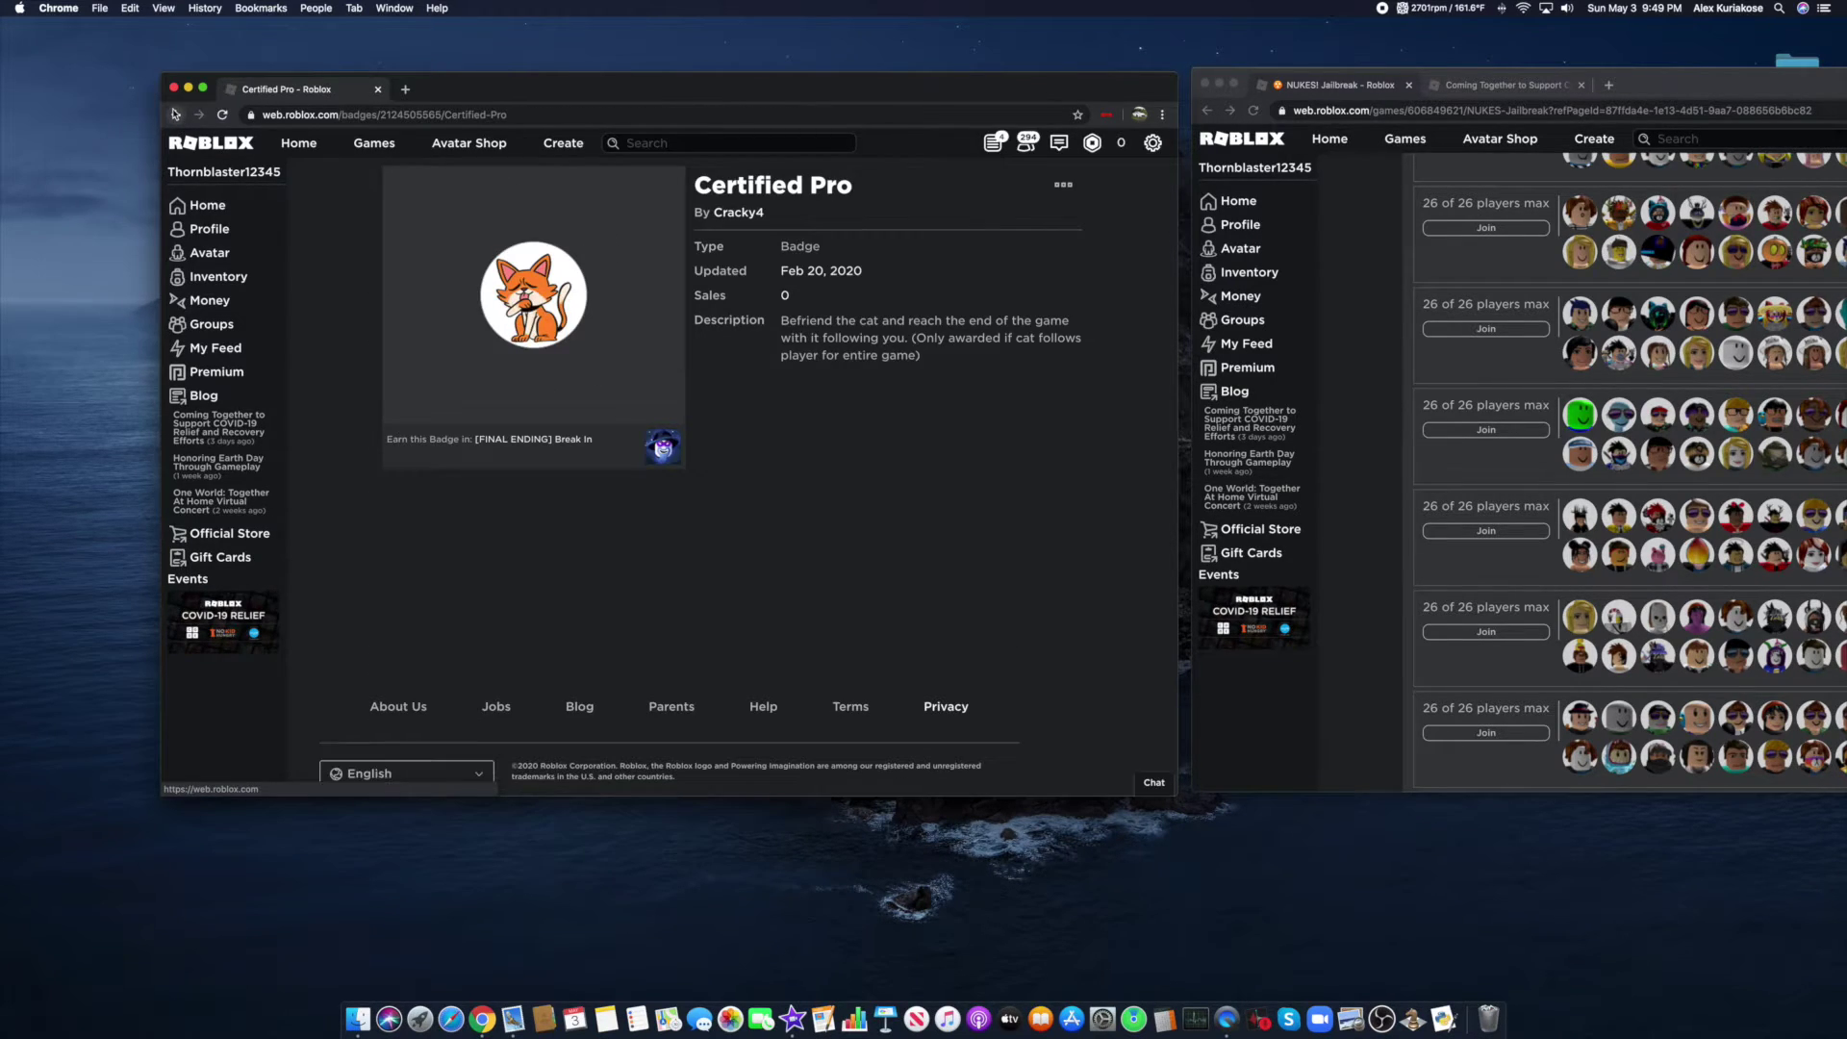
pyautogui.click(175, 115)
pyautogui.scroll(-3, 514, 490)
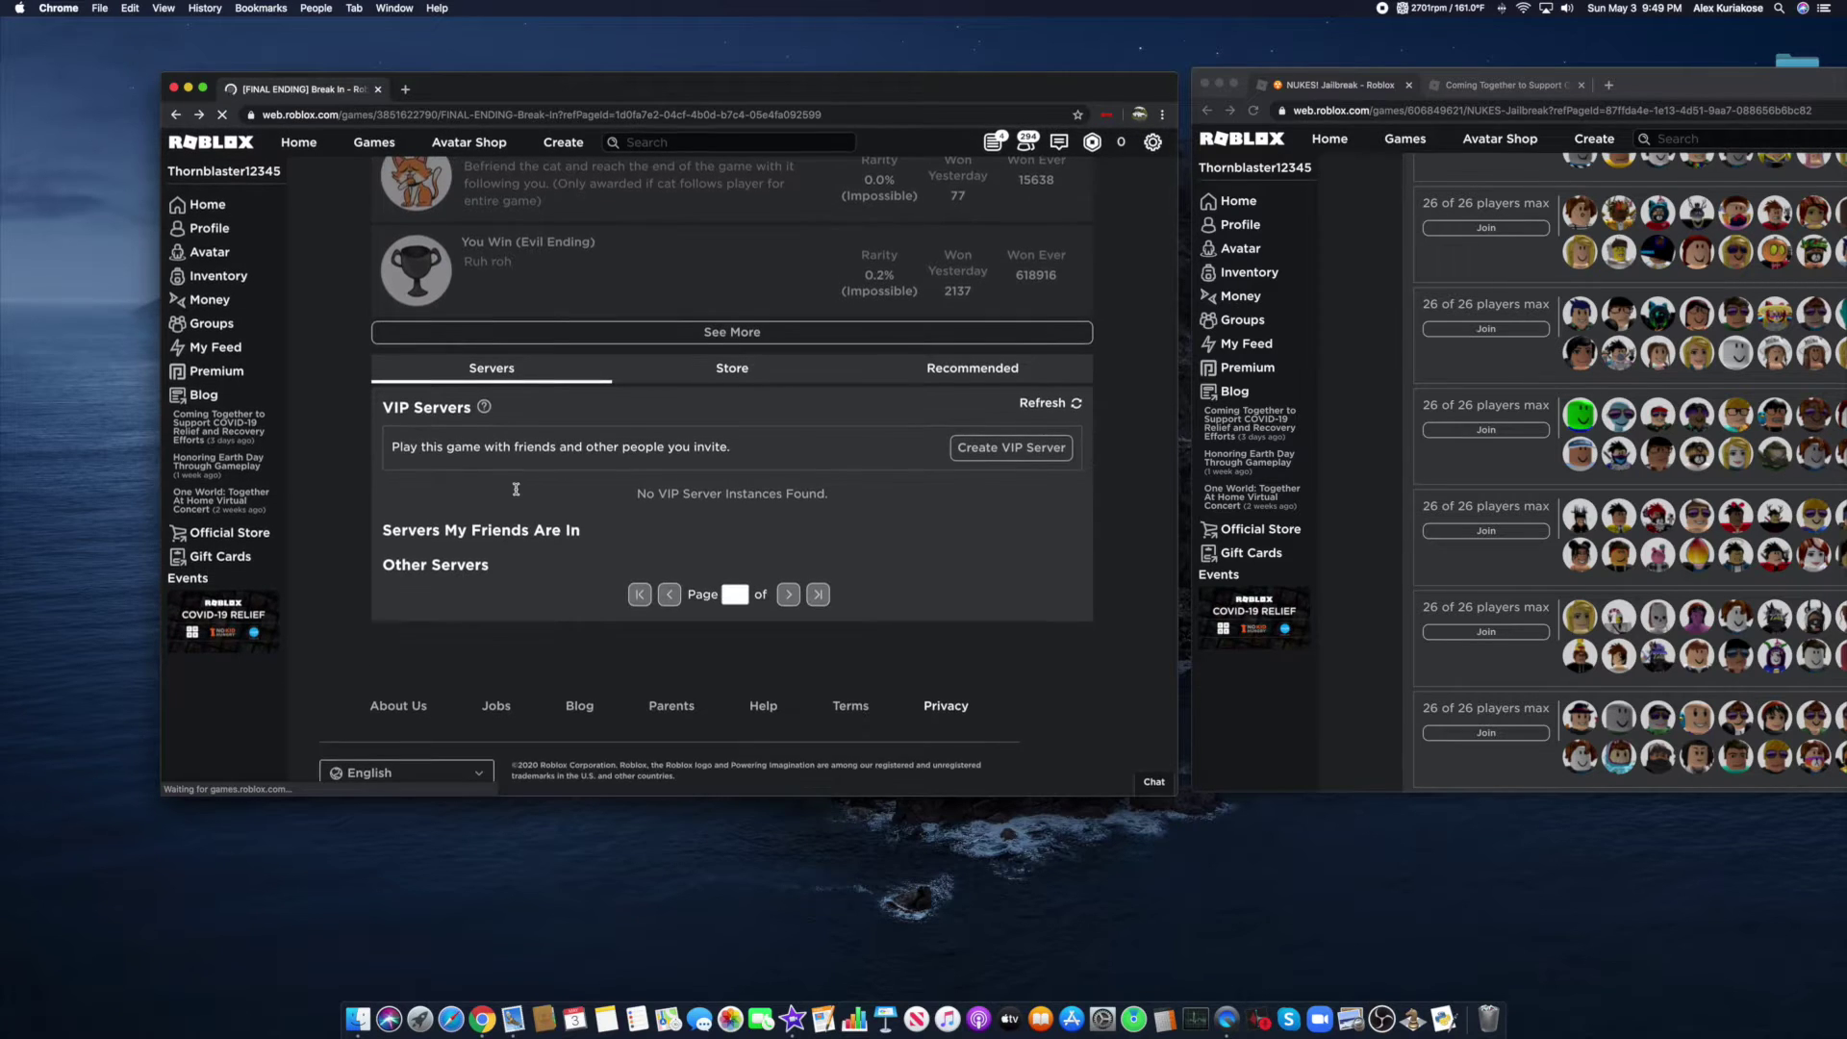
pyautogui.scroll(3, 516, 489)
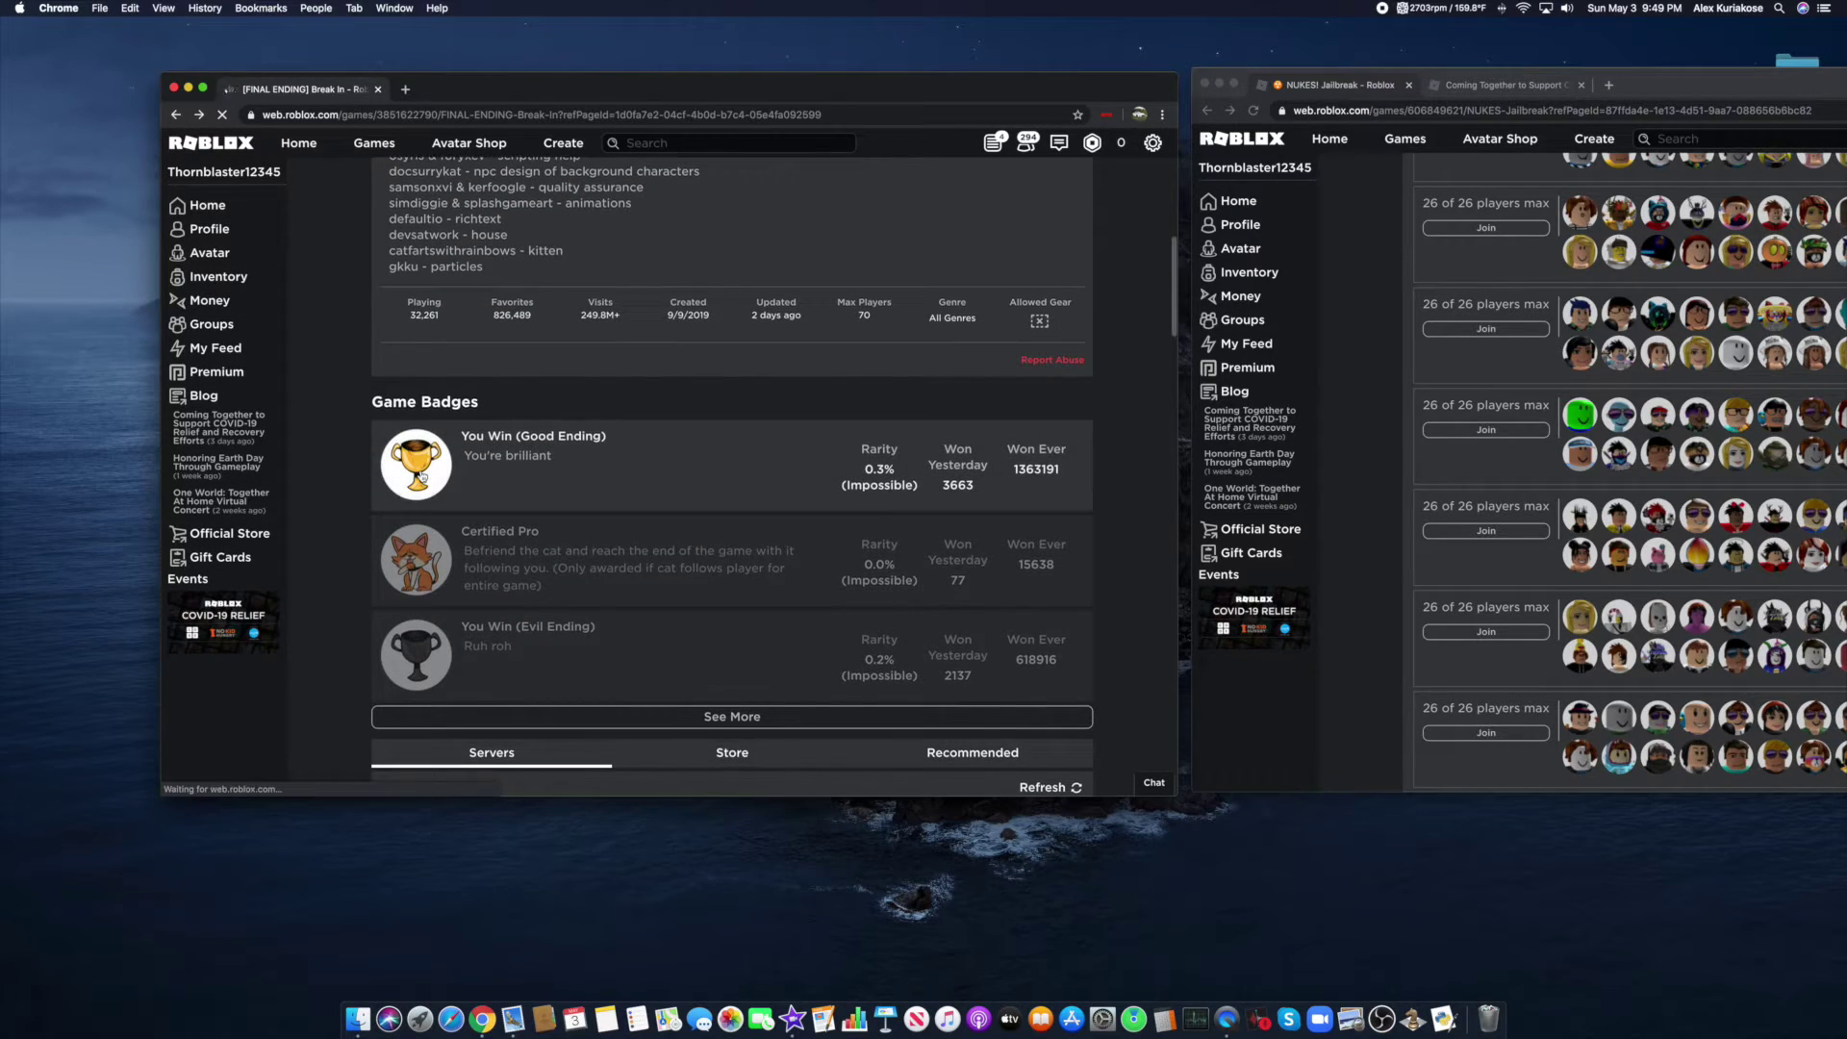
pyautogui.click(174, 115)
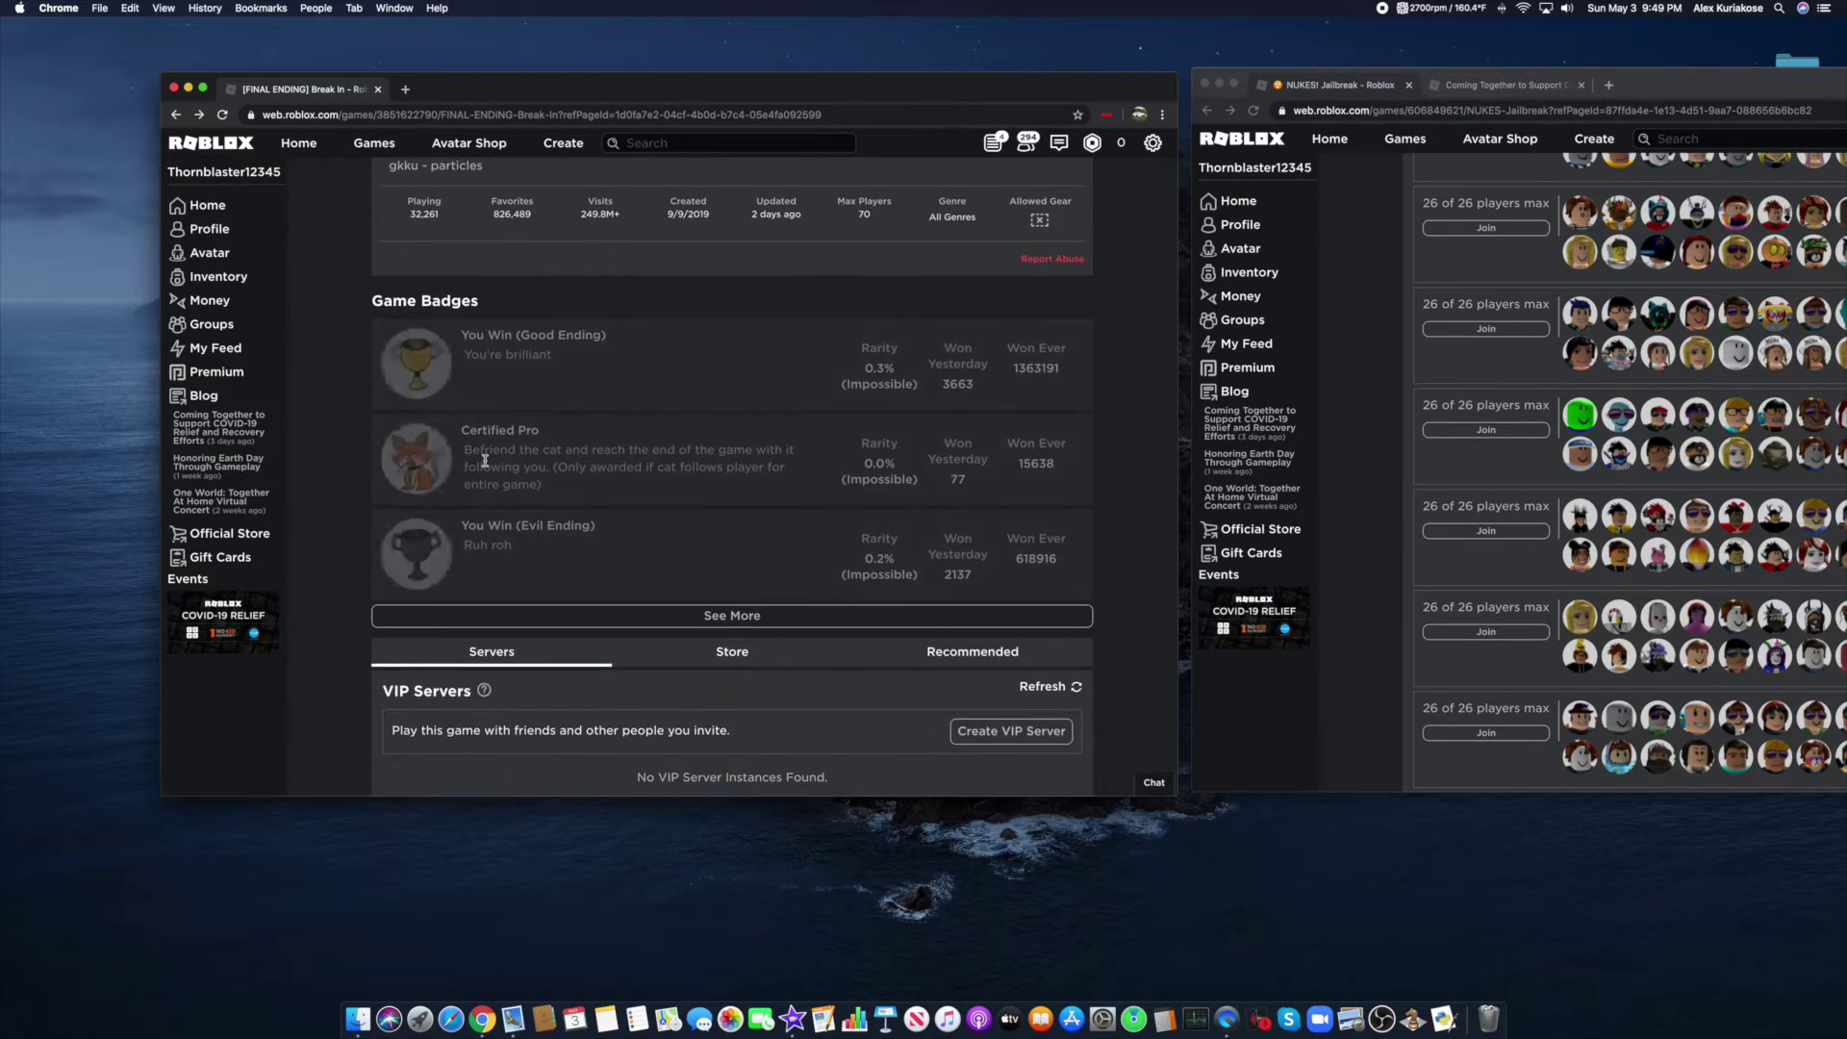
pyautogui.scroll(3, 458, 420)
pyautogui.scroll(2, 458, 419)
pyautogui.click(207, 205)
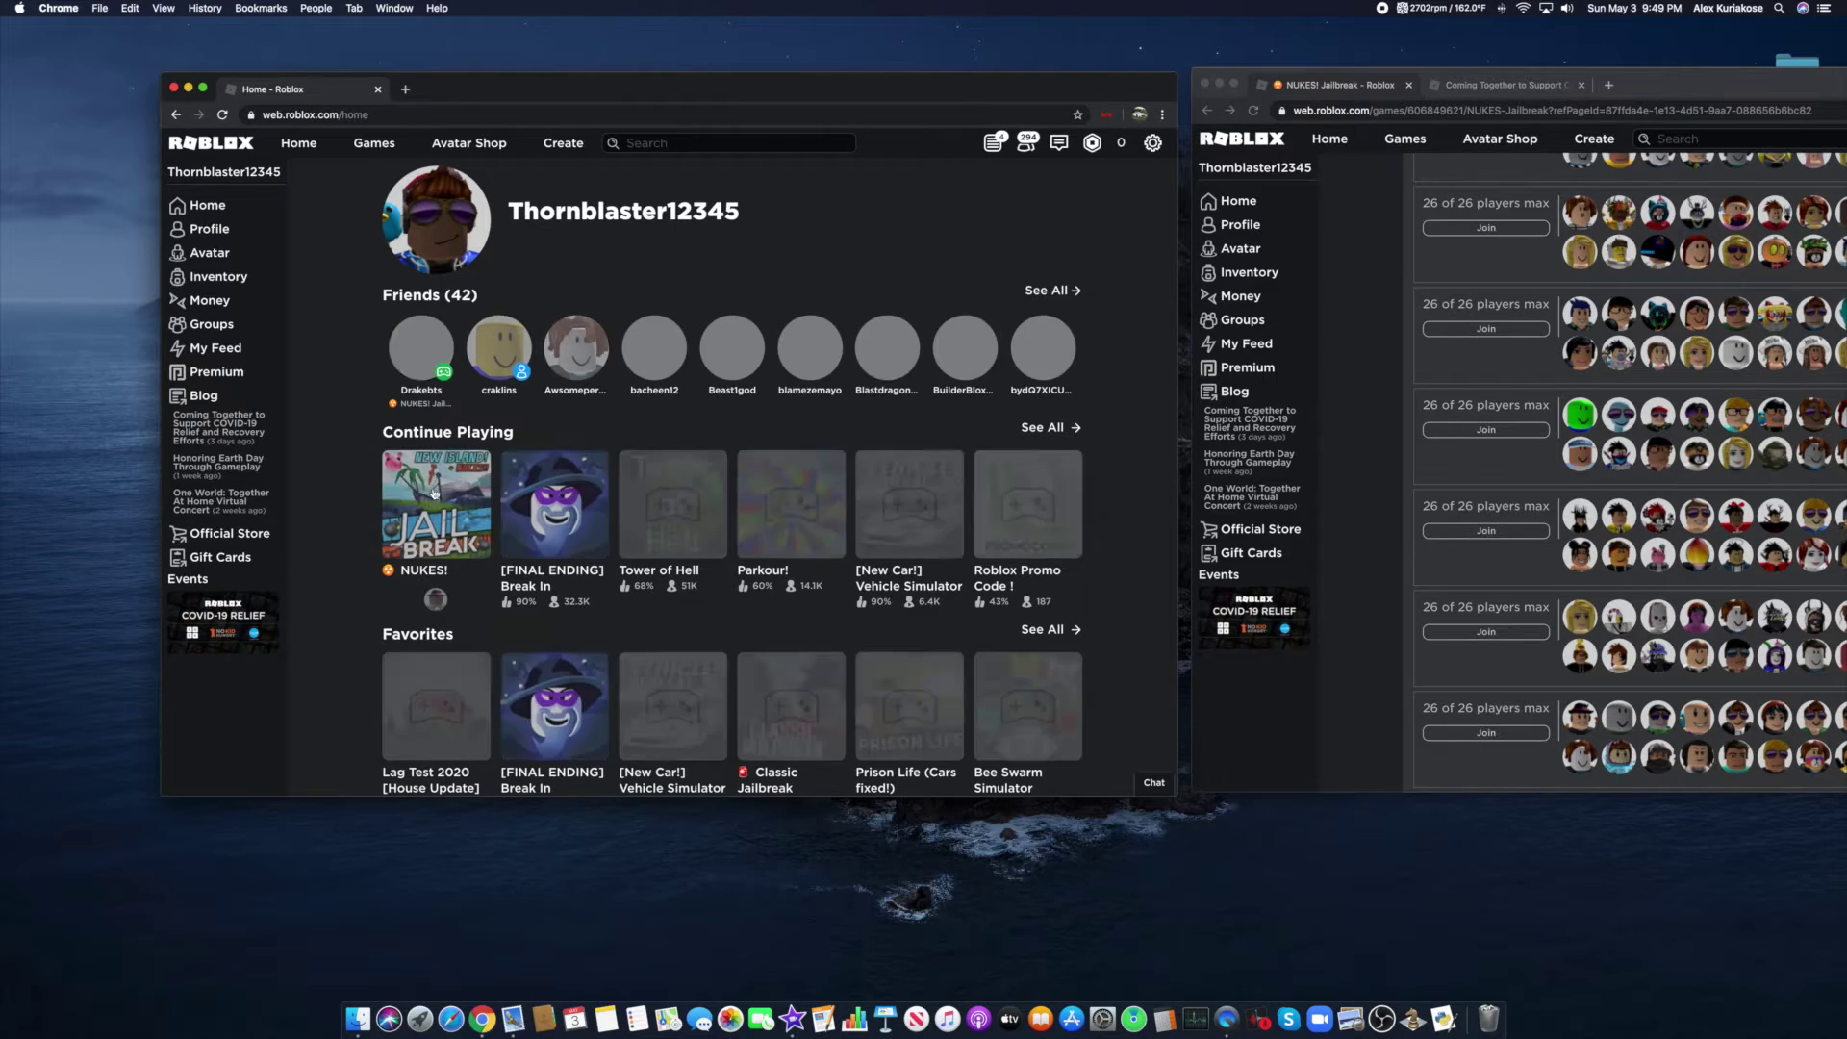
# - Open NUKES! Jailbreak and jump its server list to page 350
pyautogui.click(460, 524)
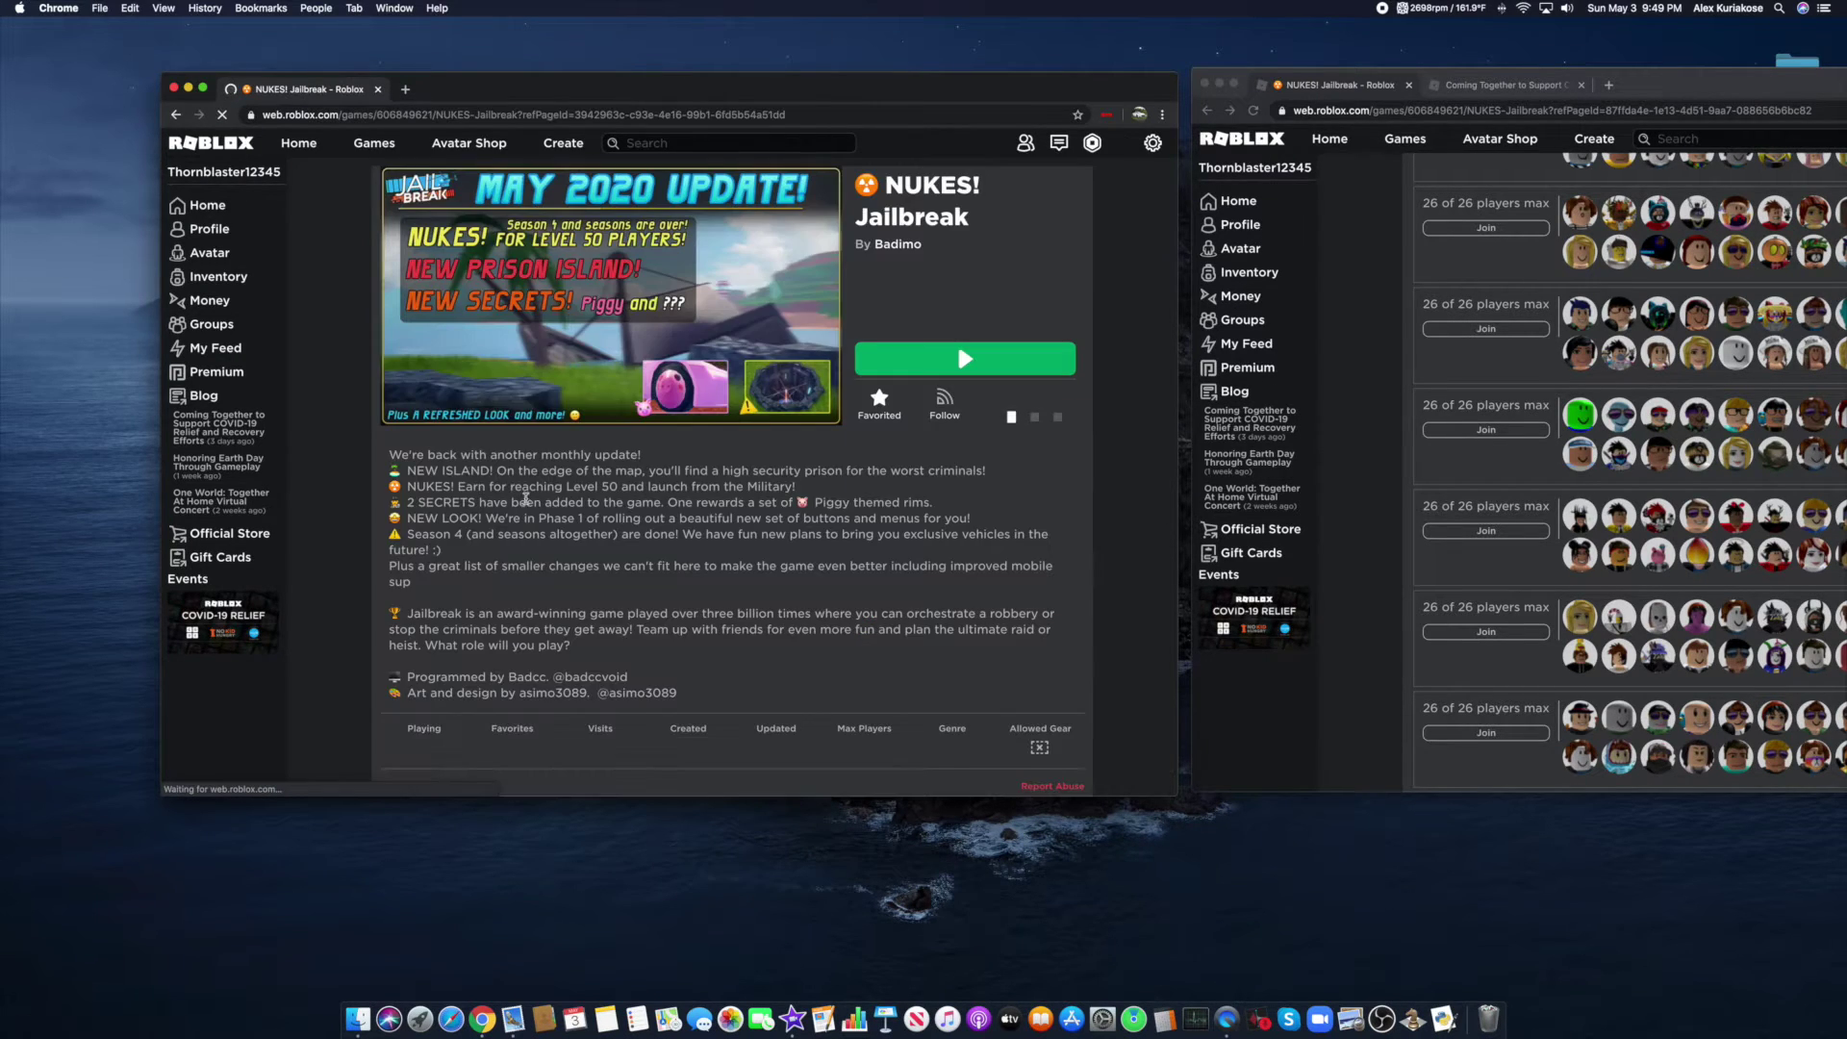
pyautogui.scroll(-2, 866, 477)
pyautogui.scroll(-5, 866, 474)
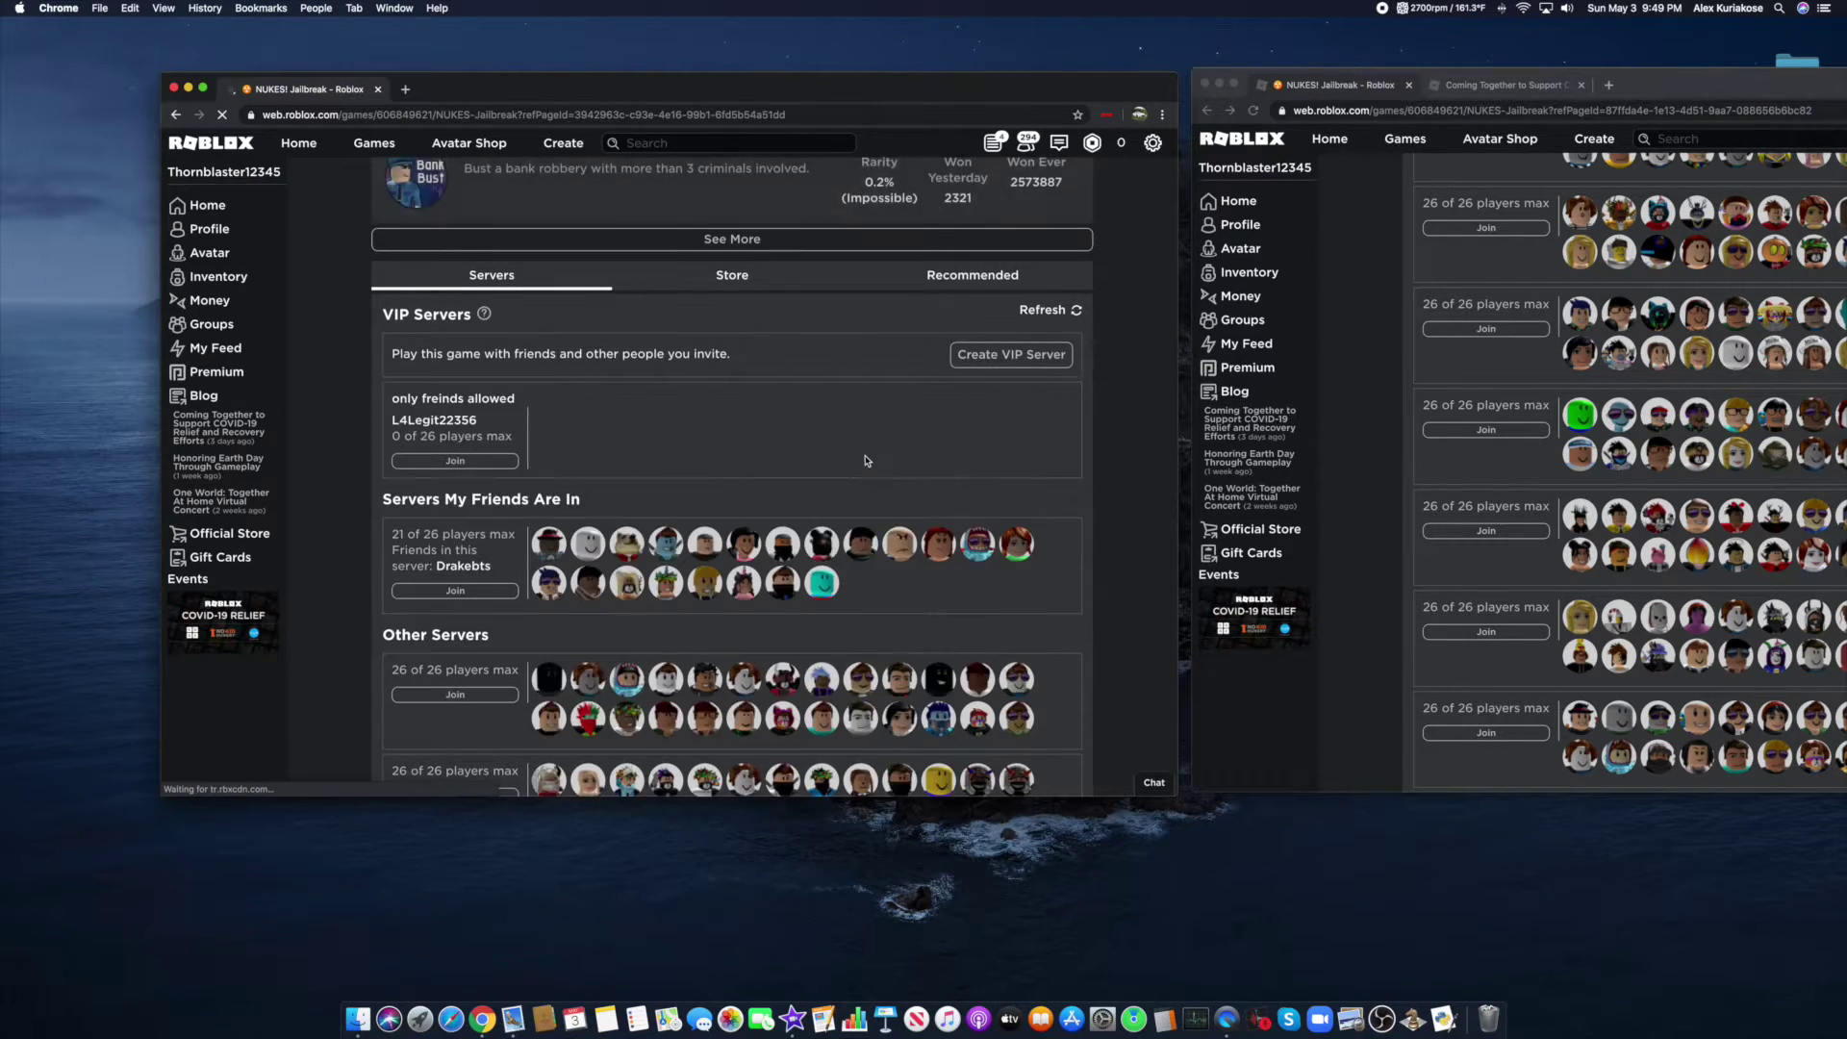
pyautogui.scroll(-2, 866, 462)
pyautogui.scroll(-1, 867, 460)
pyautogui.scroll(-3, 866, 455)
pyautogui.scroll(-3, 866, 453)
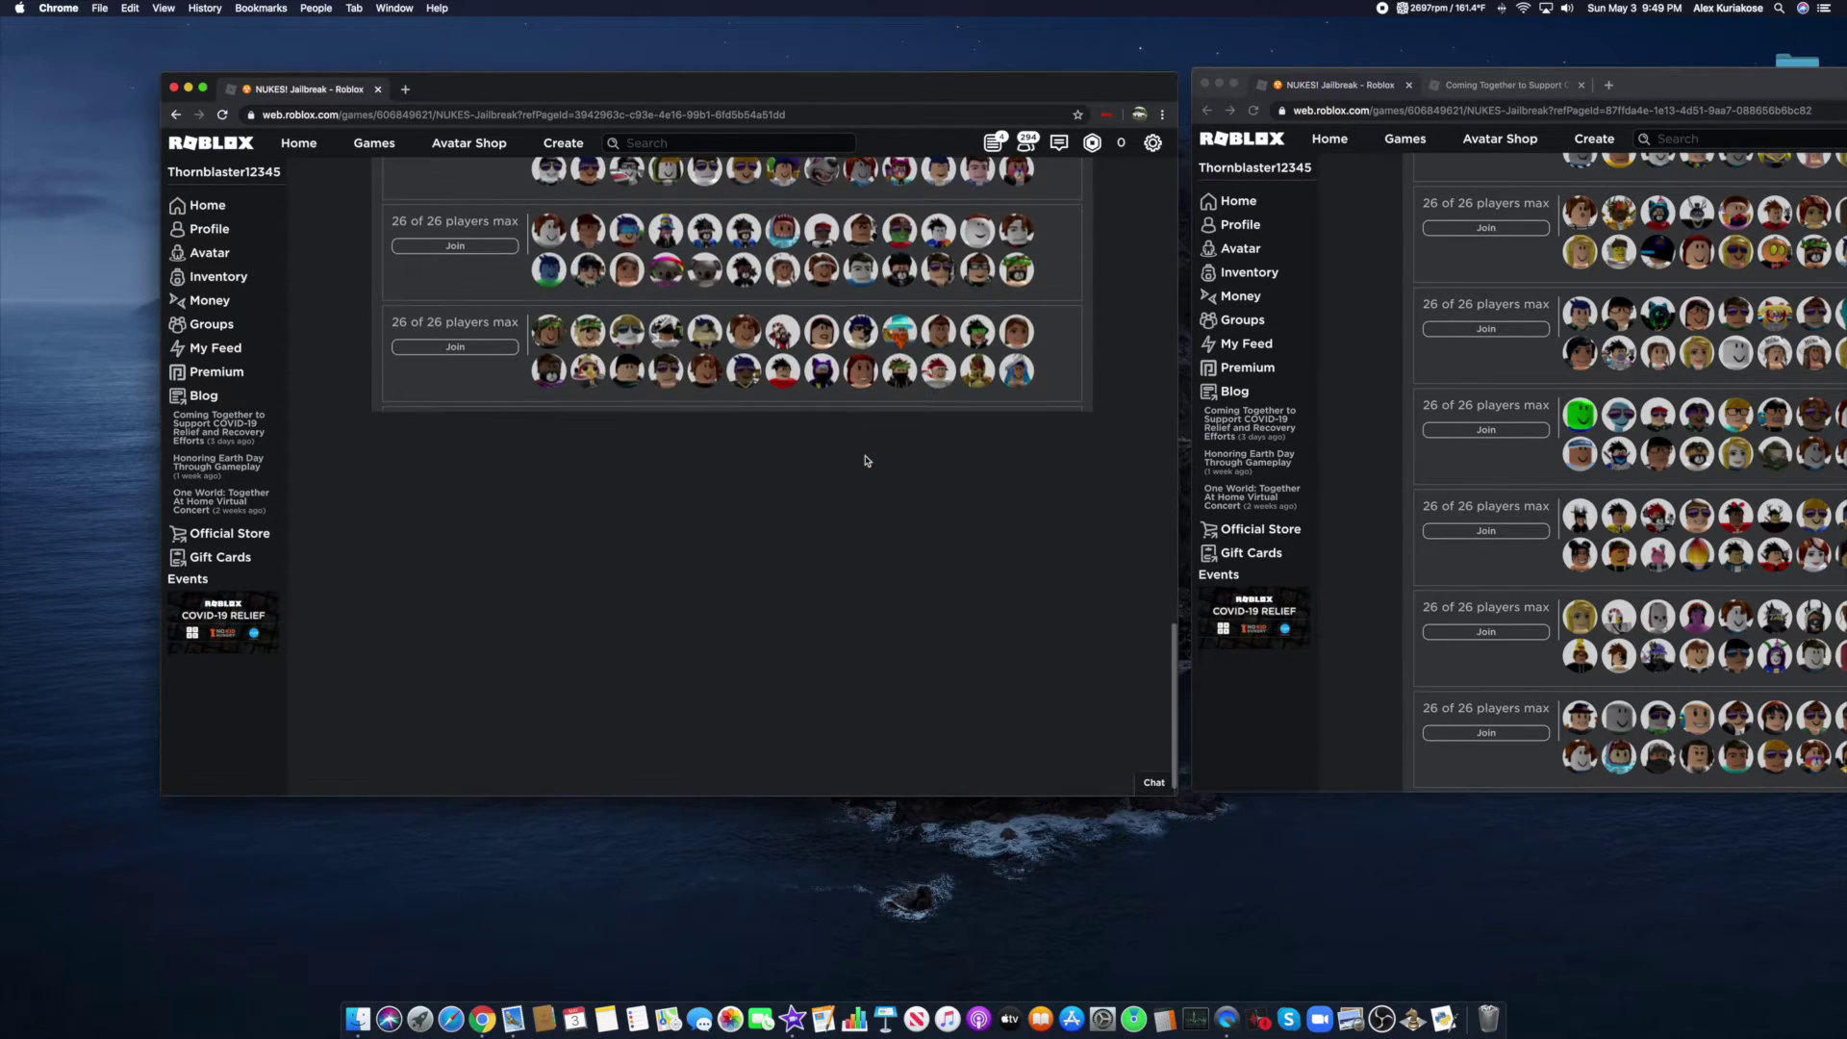
pyautogui.scroll(-3, 808, 491)
pyautogui.doubleClick(724, 595)
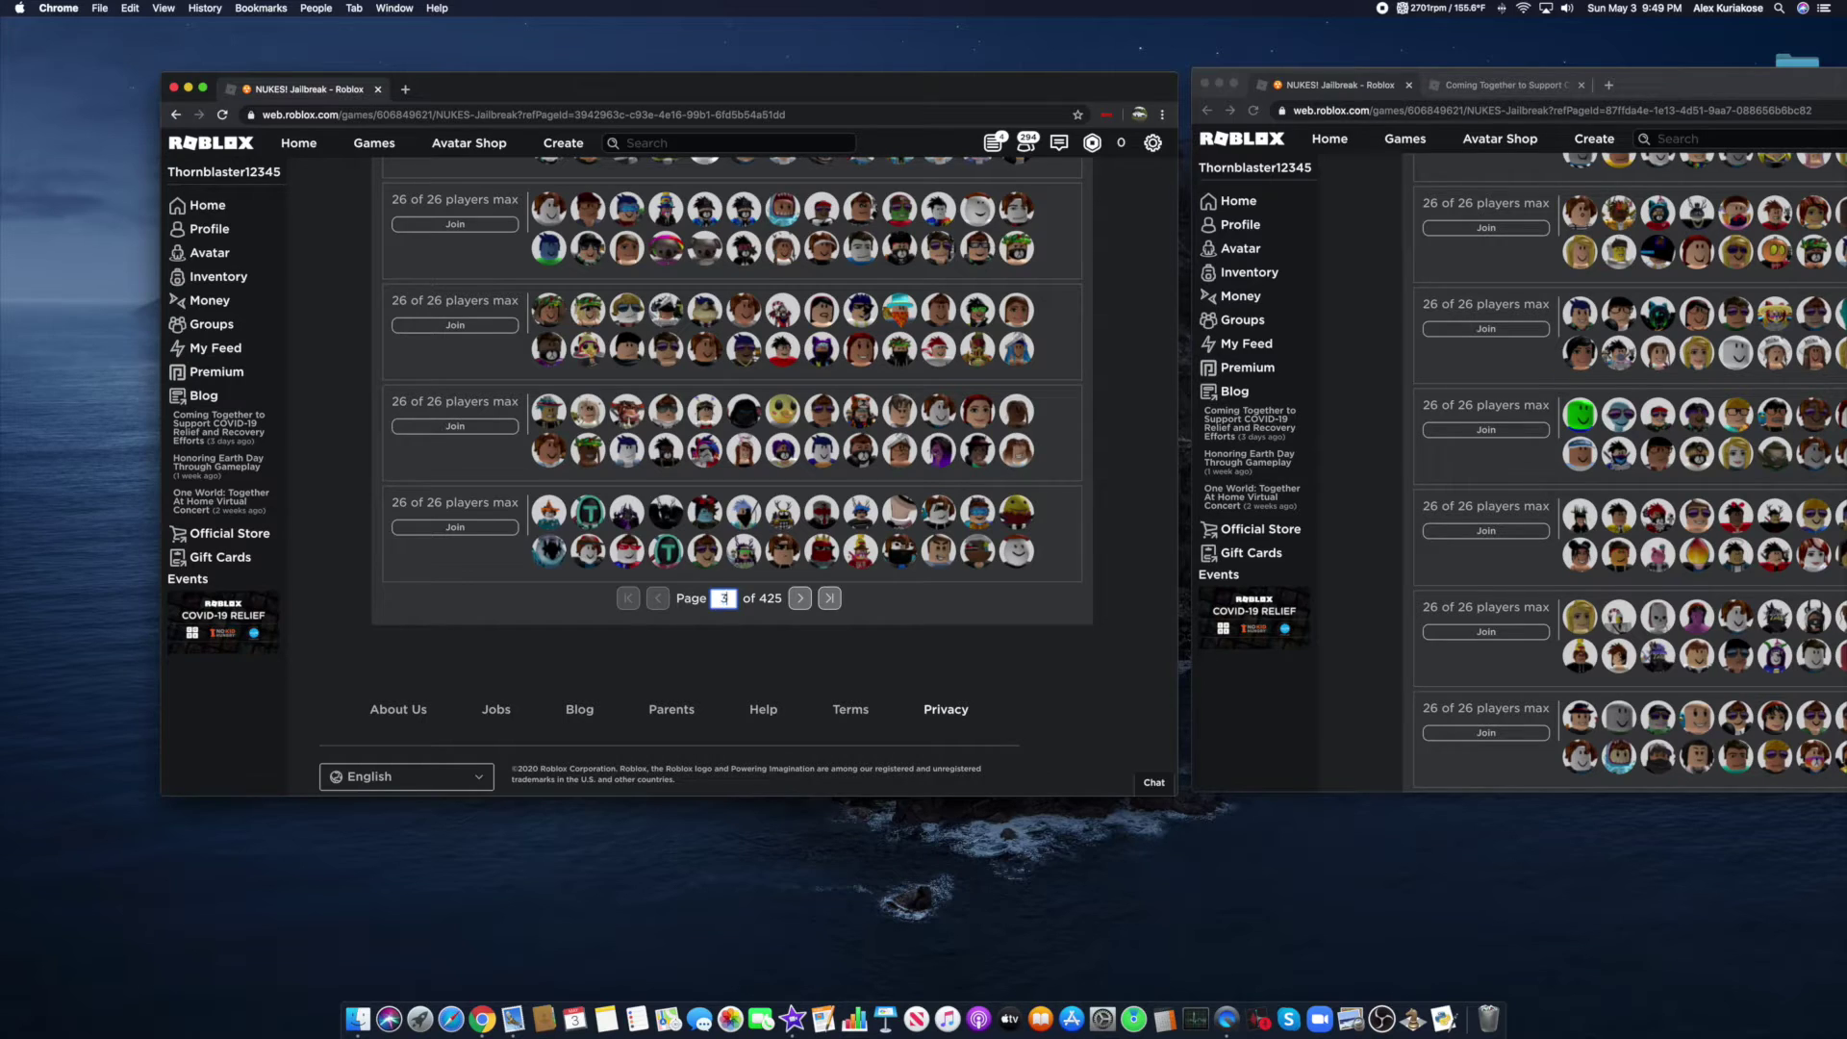
pyautogui.write('50')
pyautogui.press('Return')
# - Jump the server list to pages 275, then 280, then 295
pyautogui.doubleClick(690, 595)
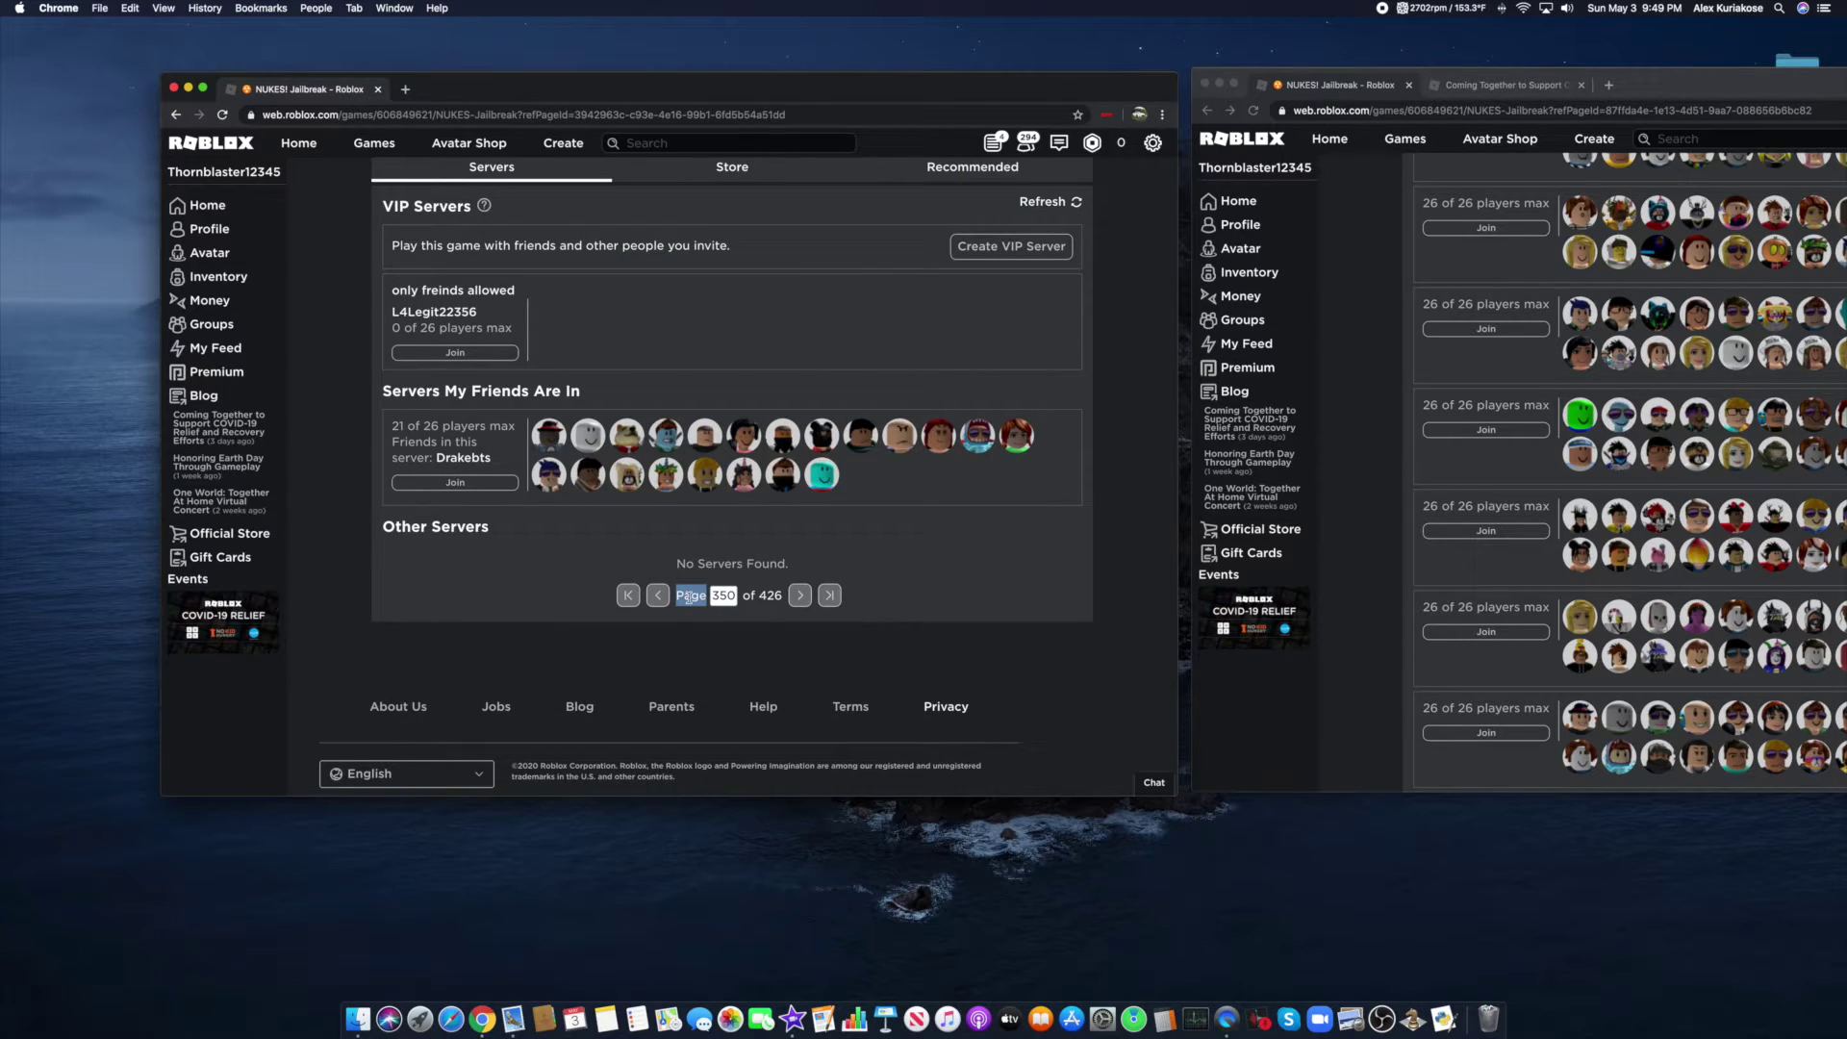
pyautogui.doubleClick(724, 596)
pyautogui.write('325')
pyautogui.write('75')
pyautogui.press('Return')
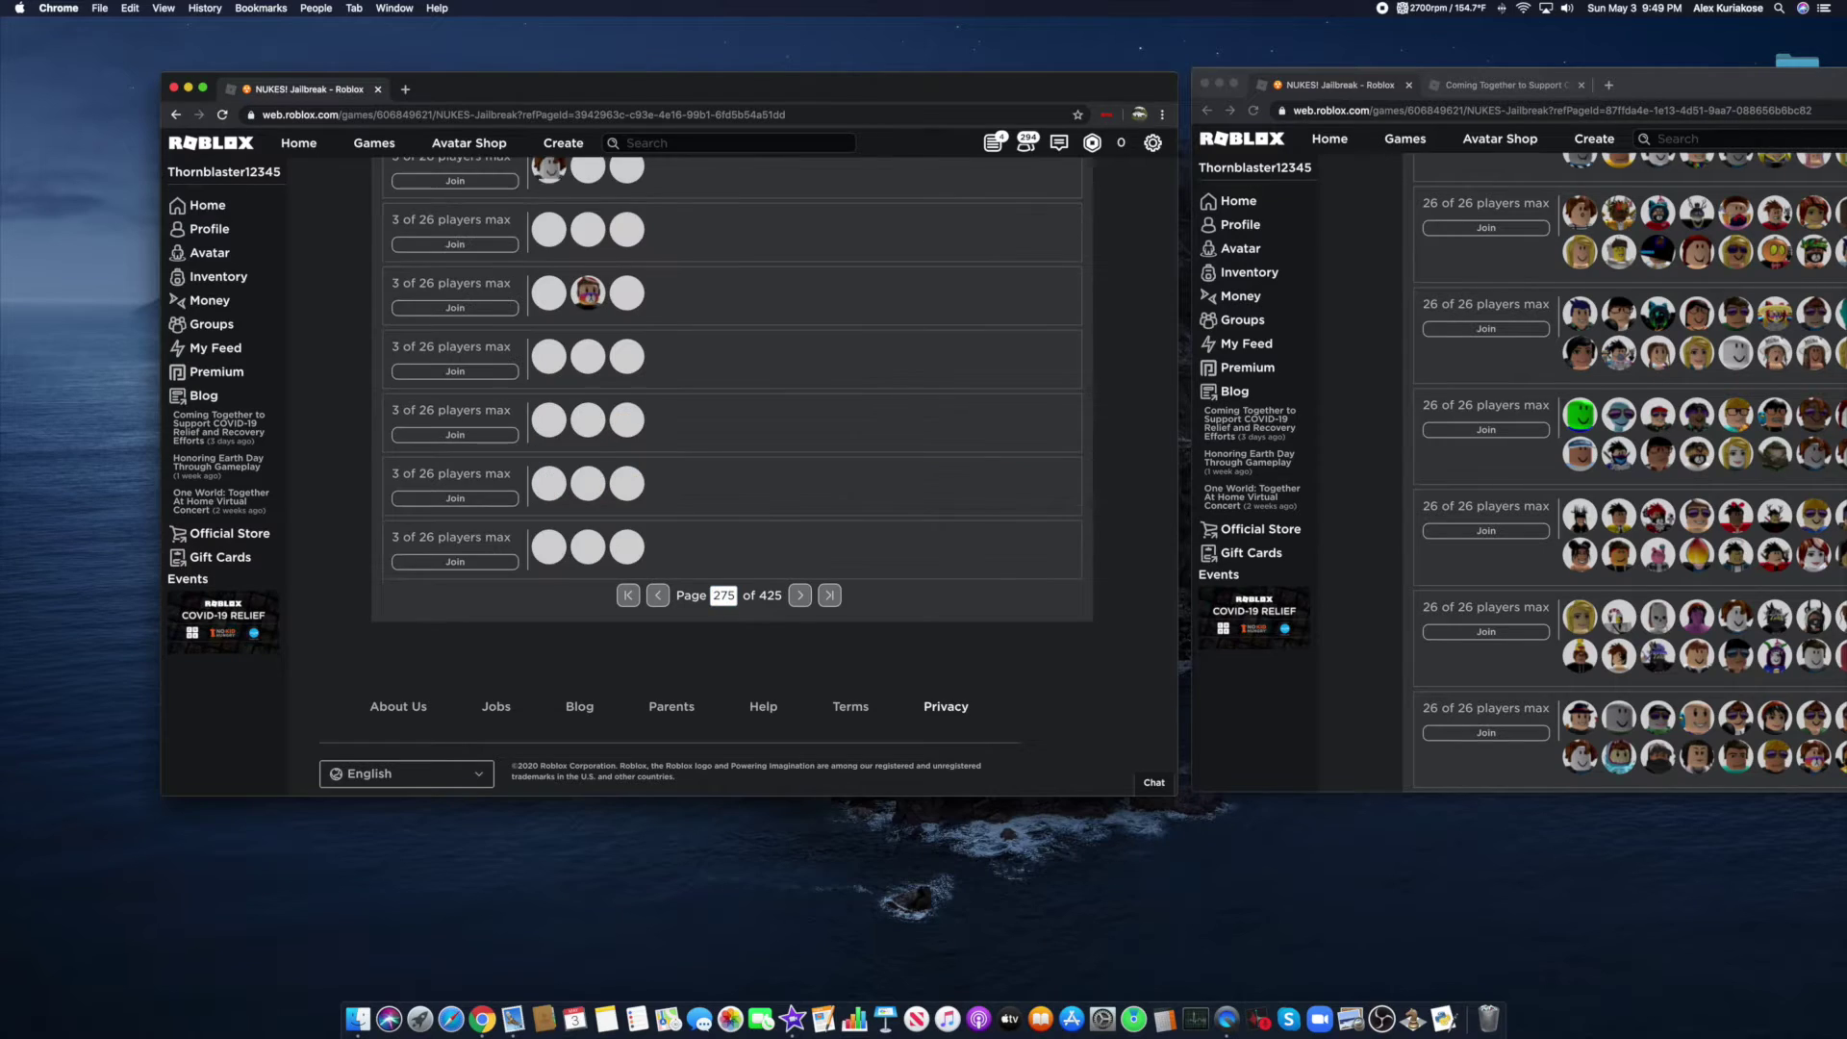
pyautogui.doubleClick(725, 601)
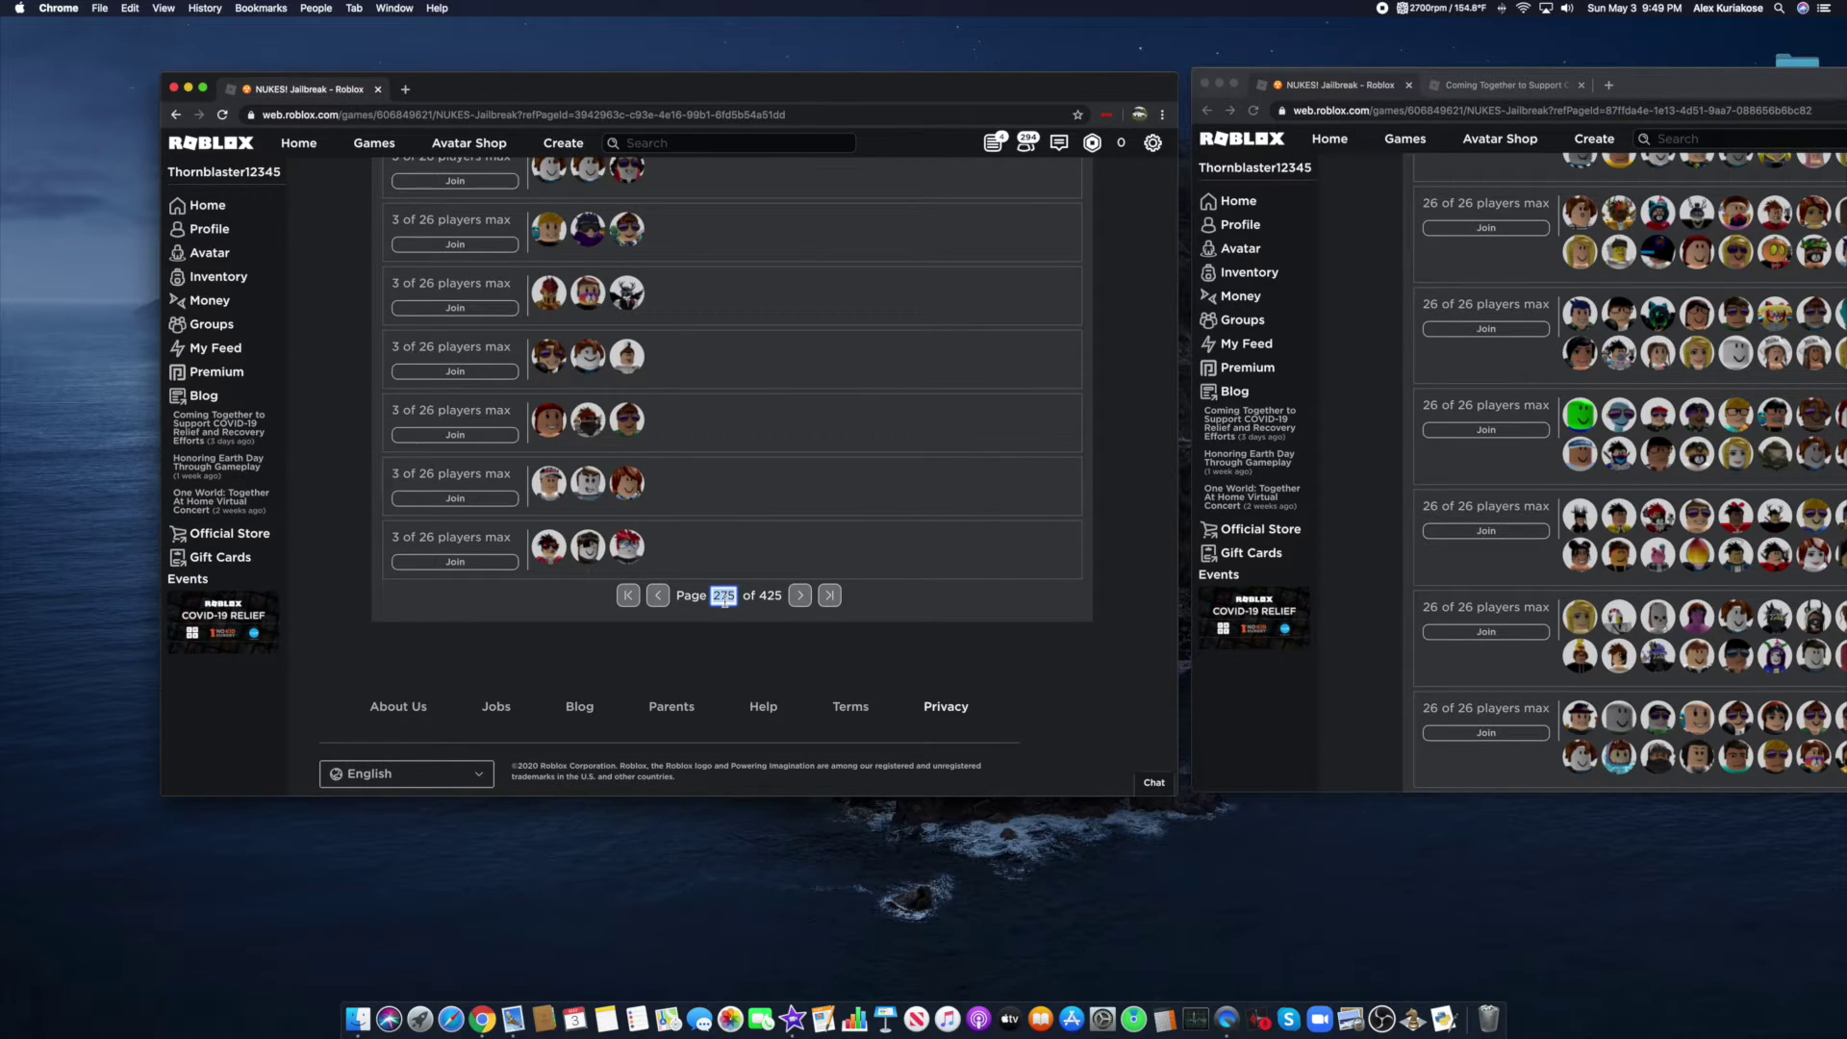
pyautogui.write('290280')
pyautogui.press('Return')
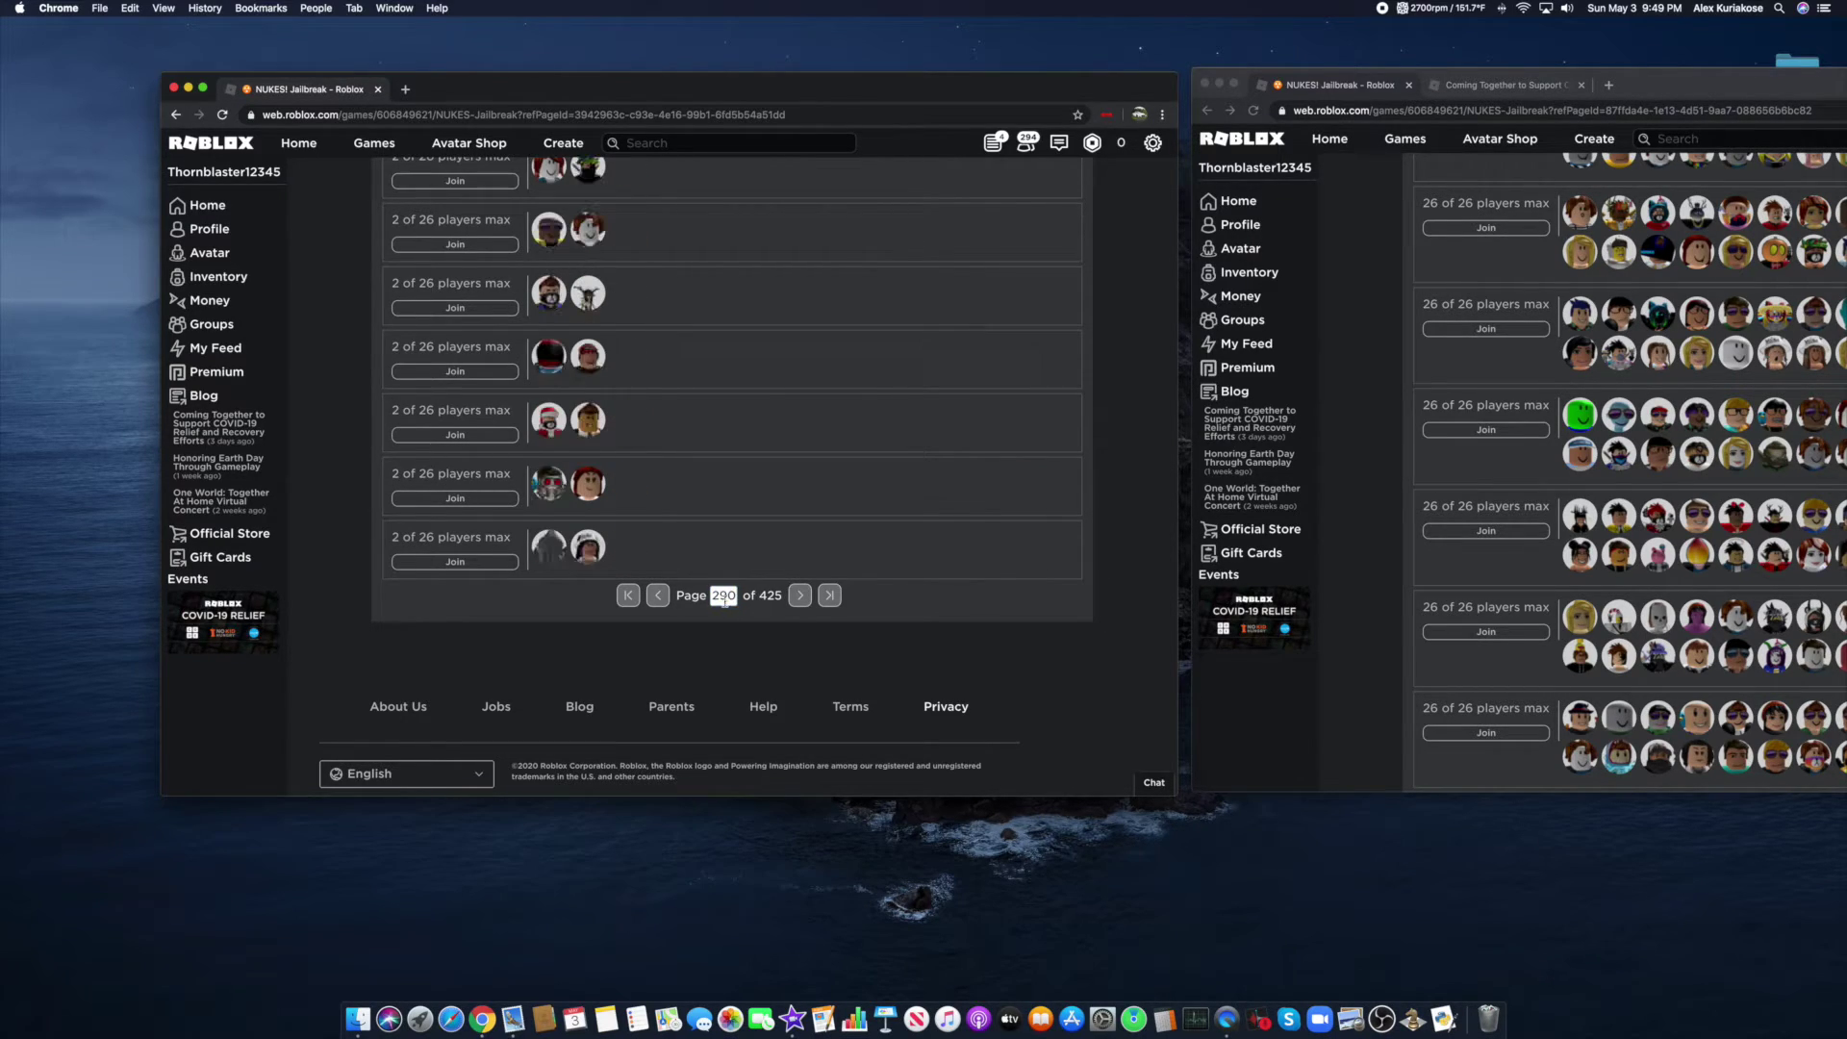
pyautogui.doubleClick(725, 595)
pyautogui.write('295')
pyautogui.press('Return')
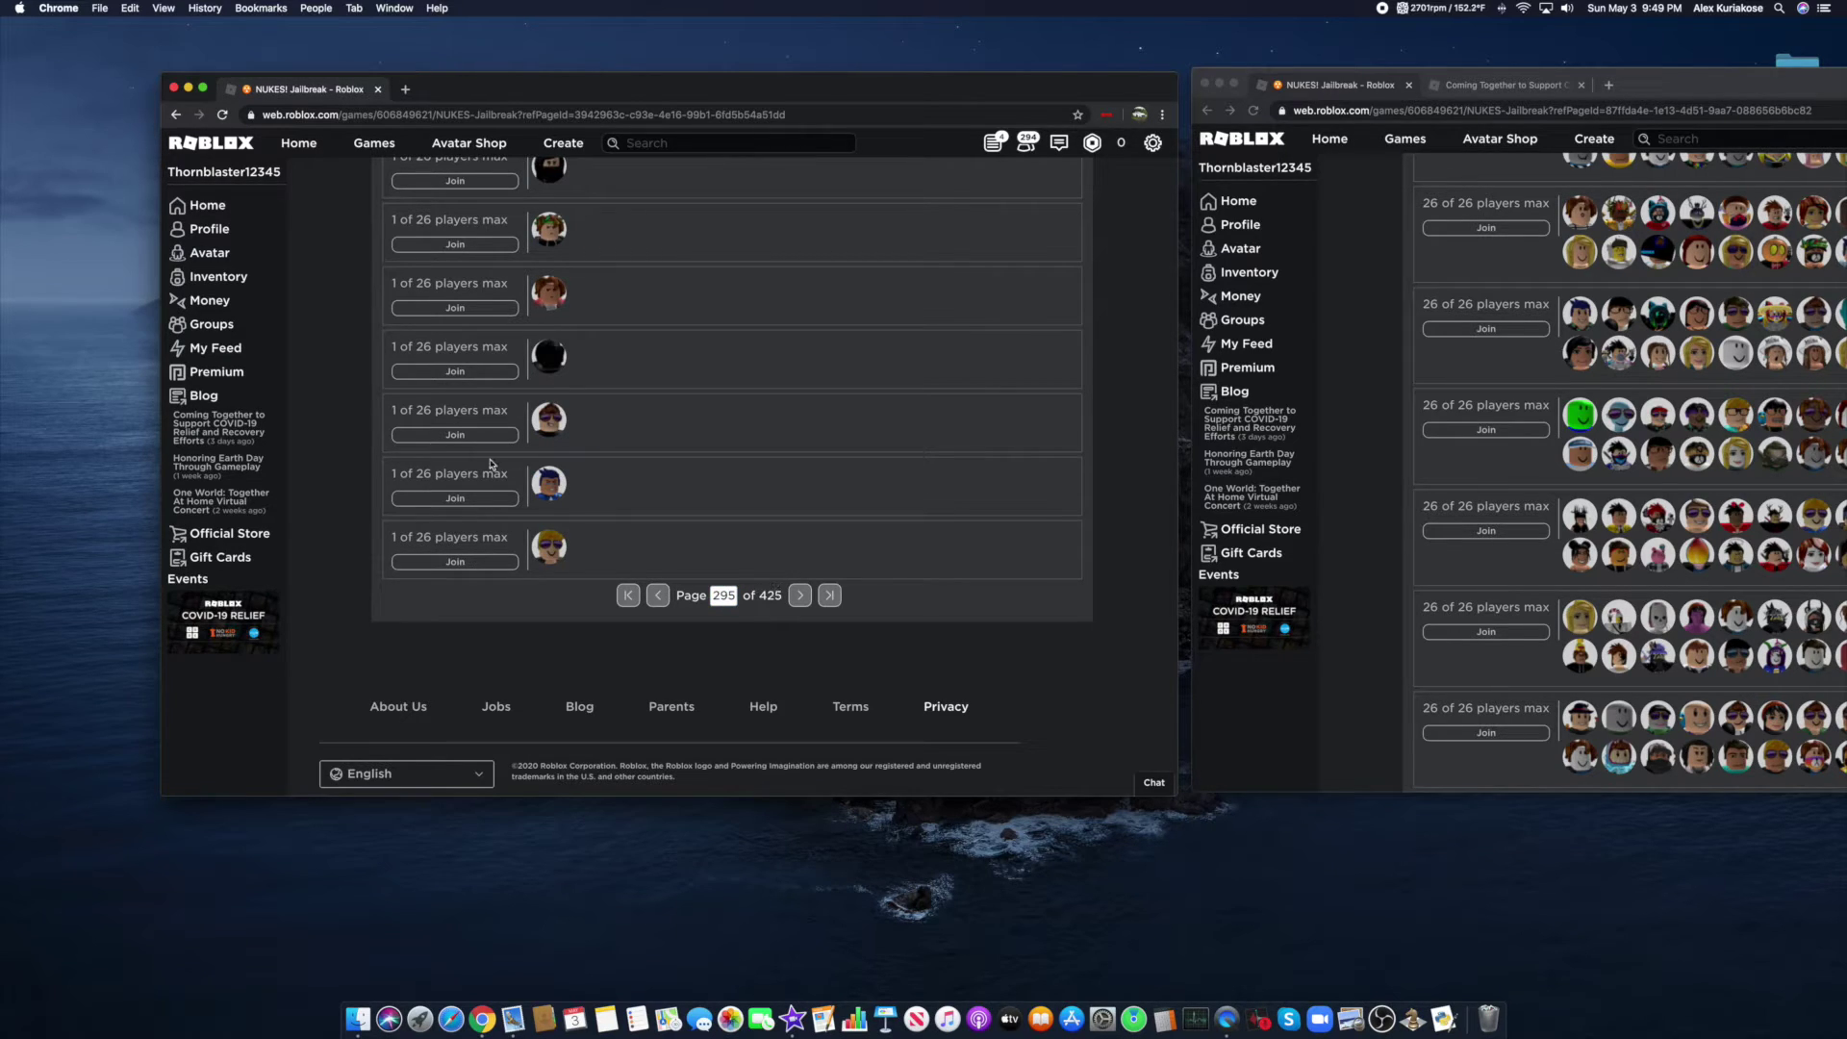
pyautogui.scroll(15, 498, 462)
pyautogui.scroll(-1, 531, 412)
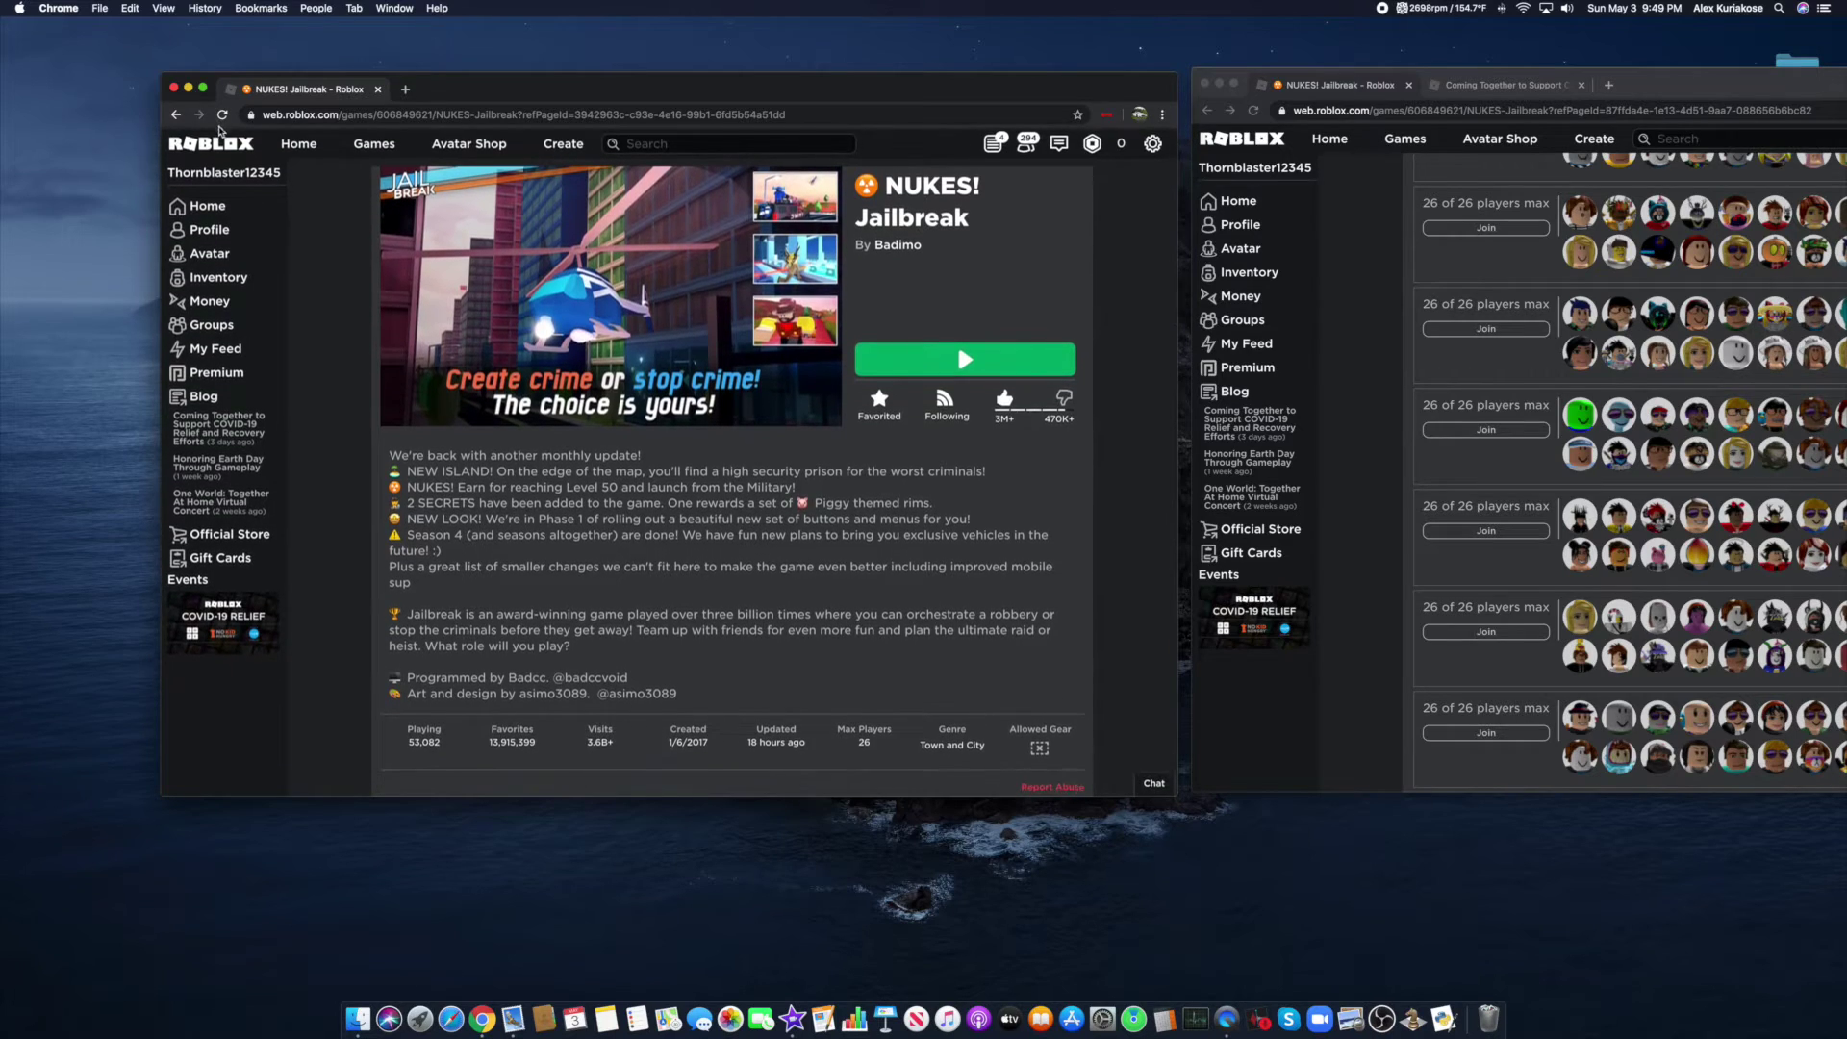
# - Go from the Jailbreak page back to the Roblox home page, then start a new browser tab
pyautogui.click(212, 215)
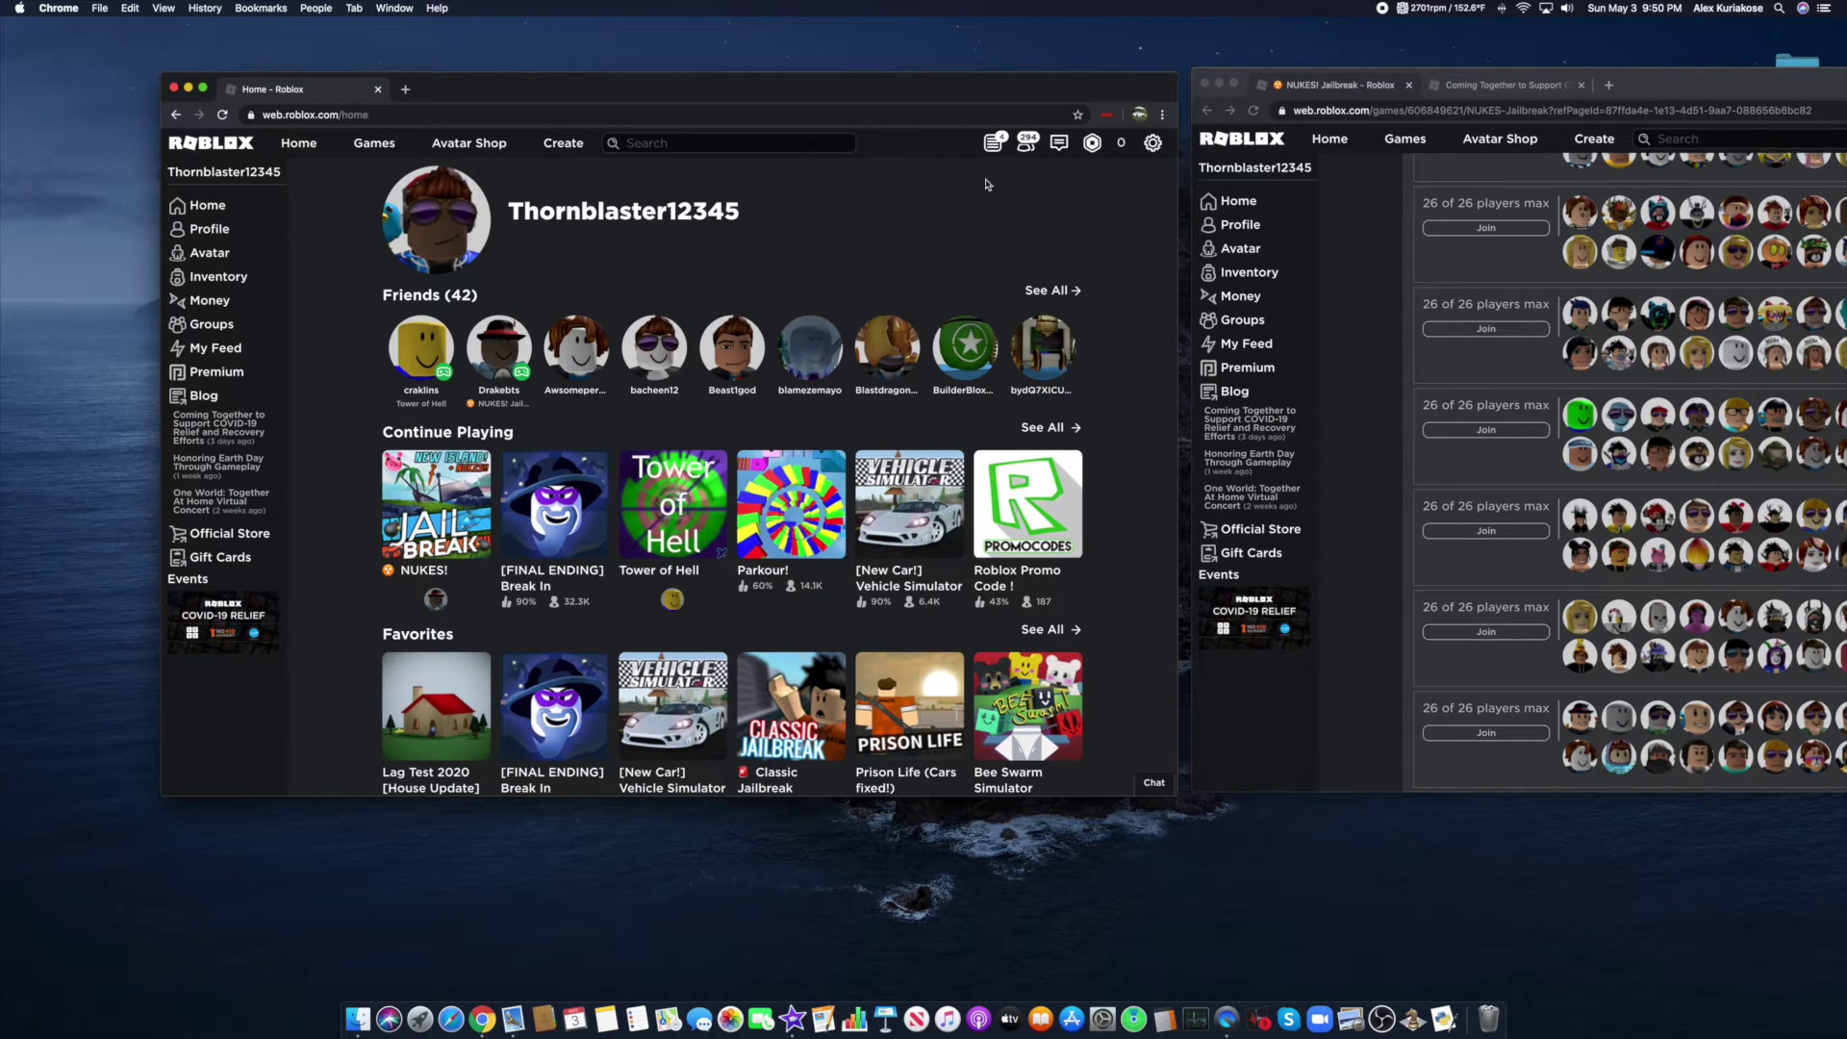
pyautogui.click(404, 88)
pyautogui.write('roblox')
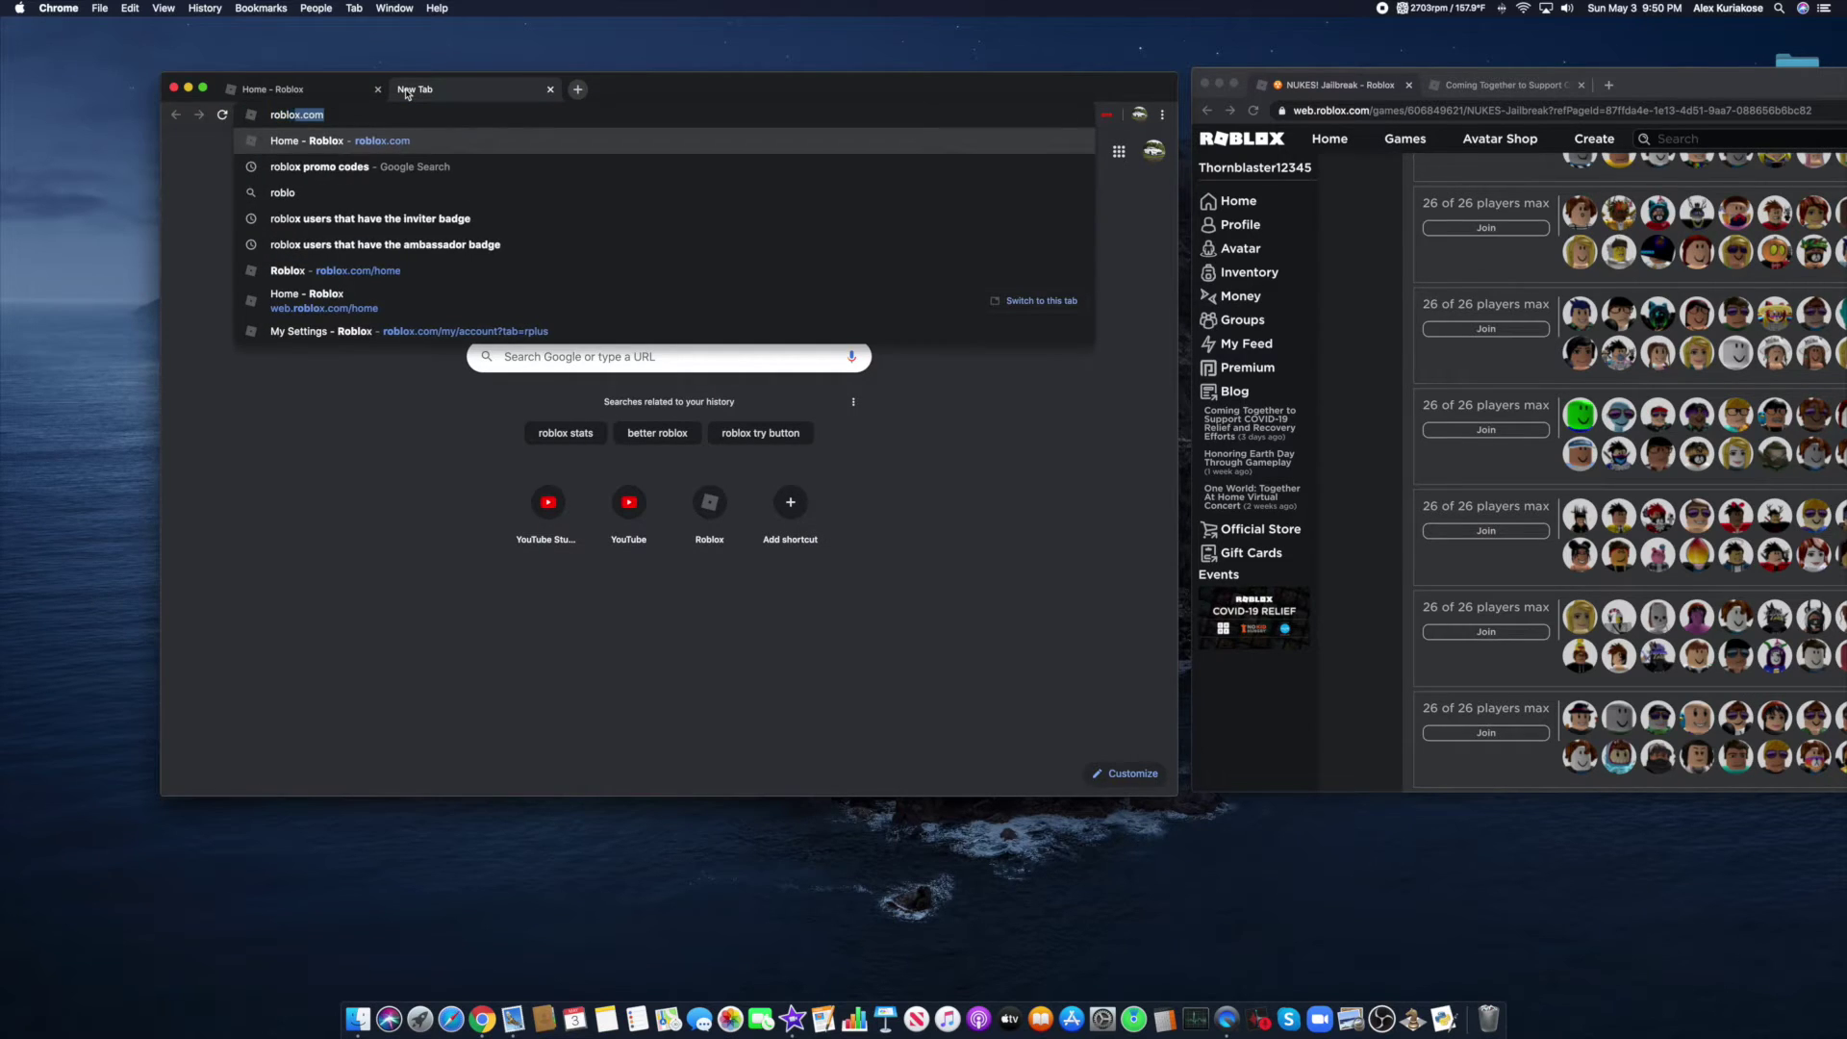
pyautogui.write(' +')
# - Search Google for 'roblox +', refine it to 'roblox+ extension', and open the Roblox+ Web Store listing
pyautogui.press('Return')
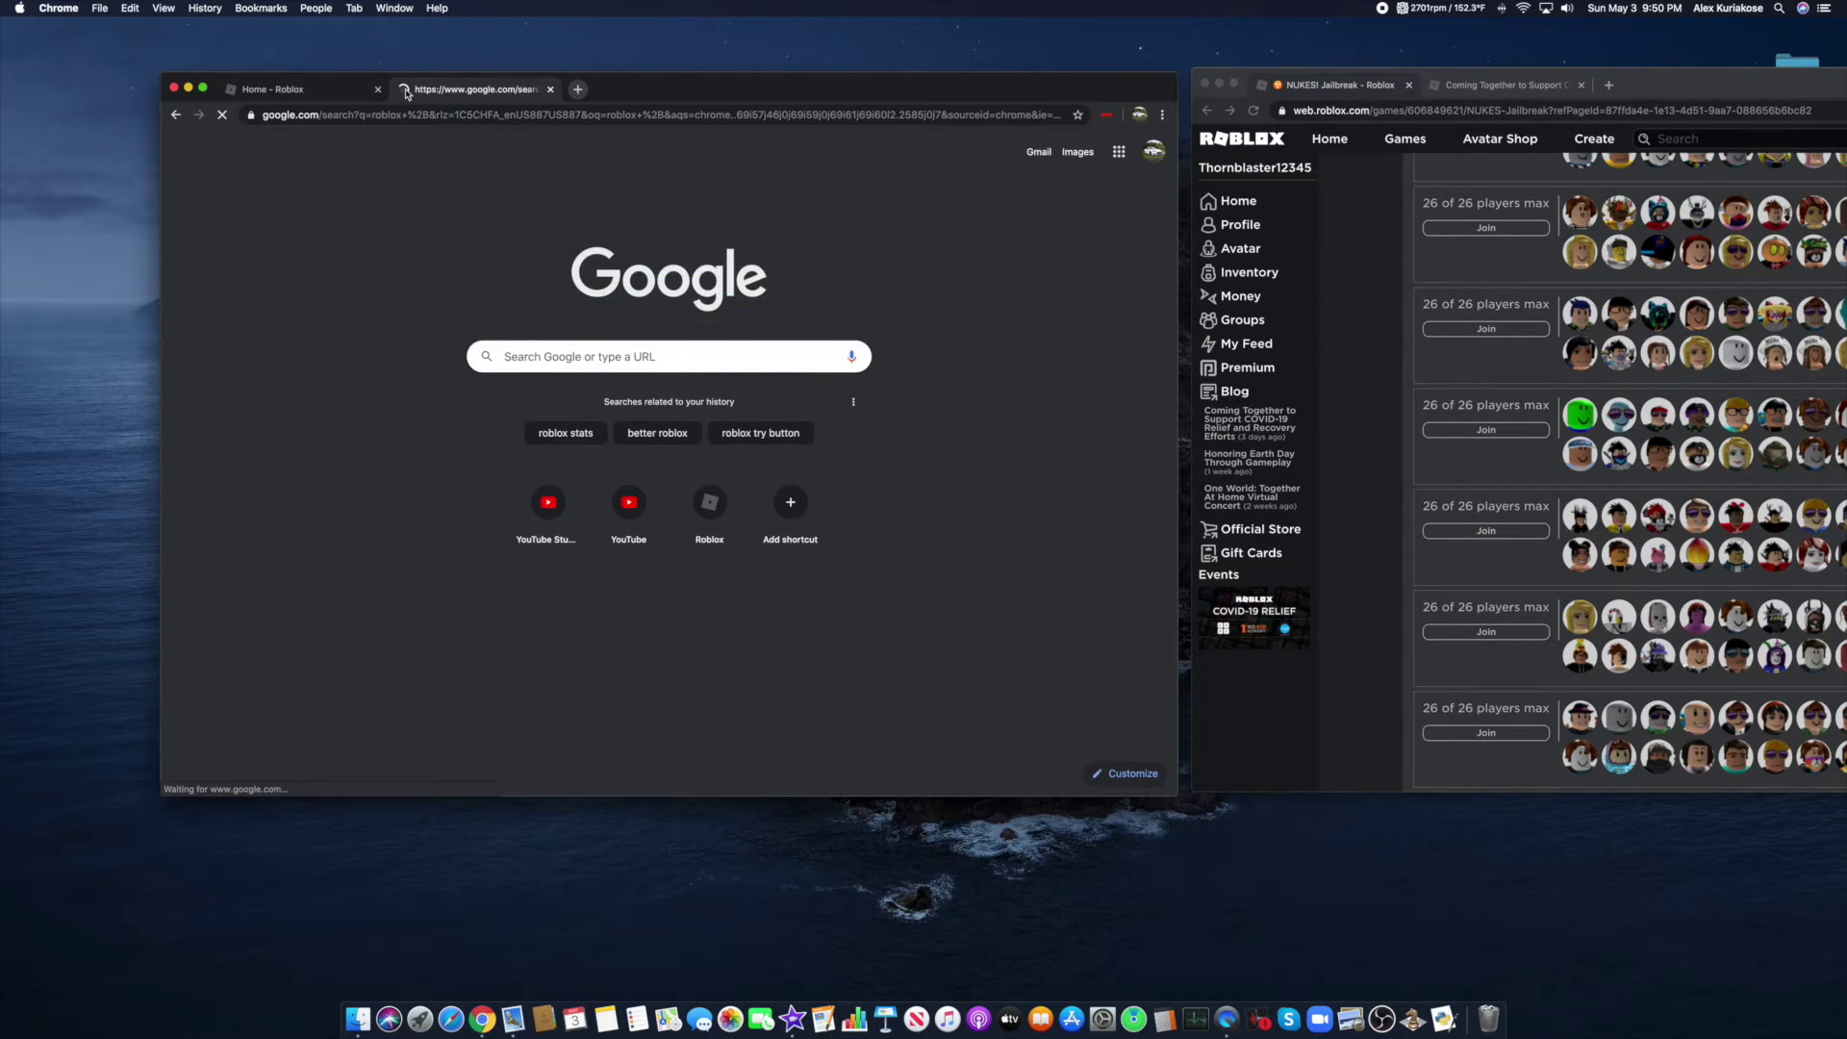
pyautogui.click(310, 95)
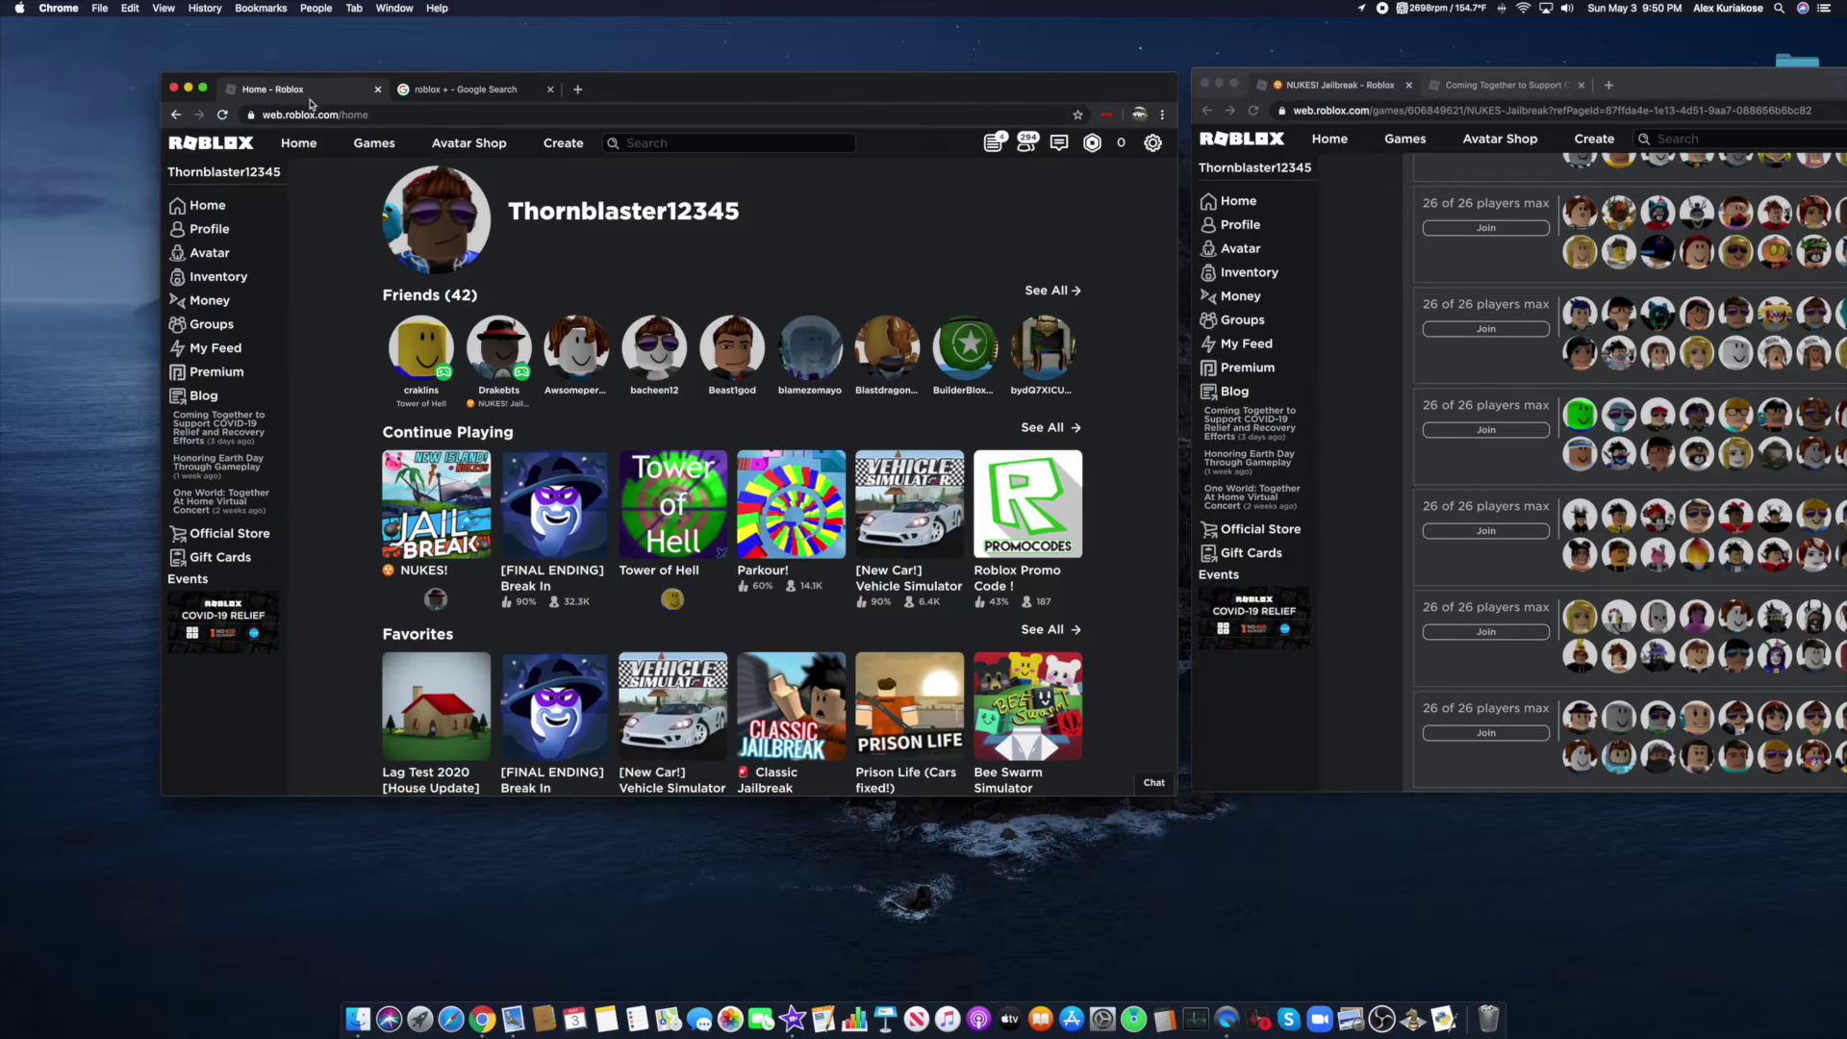
pyautogui.click(457, 89)
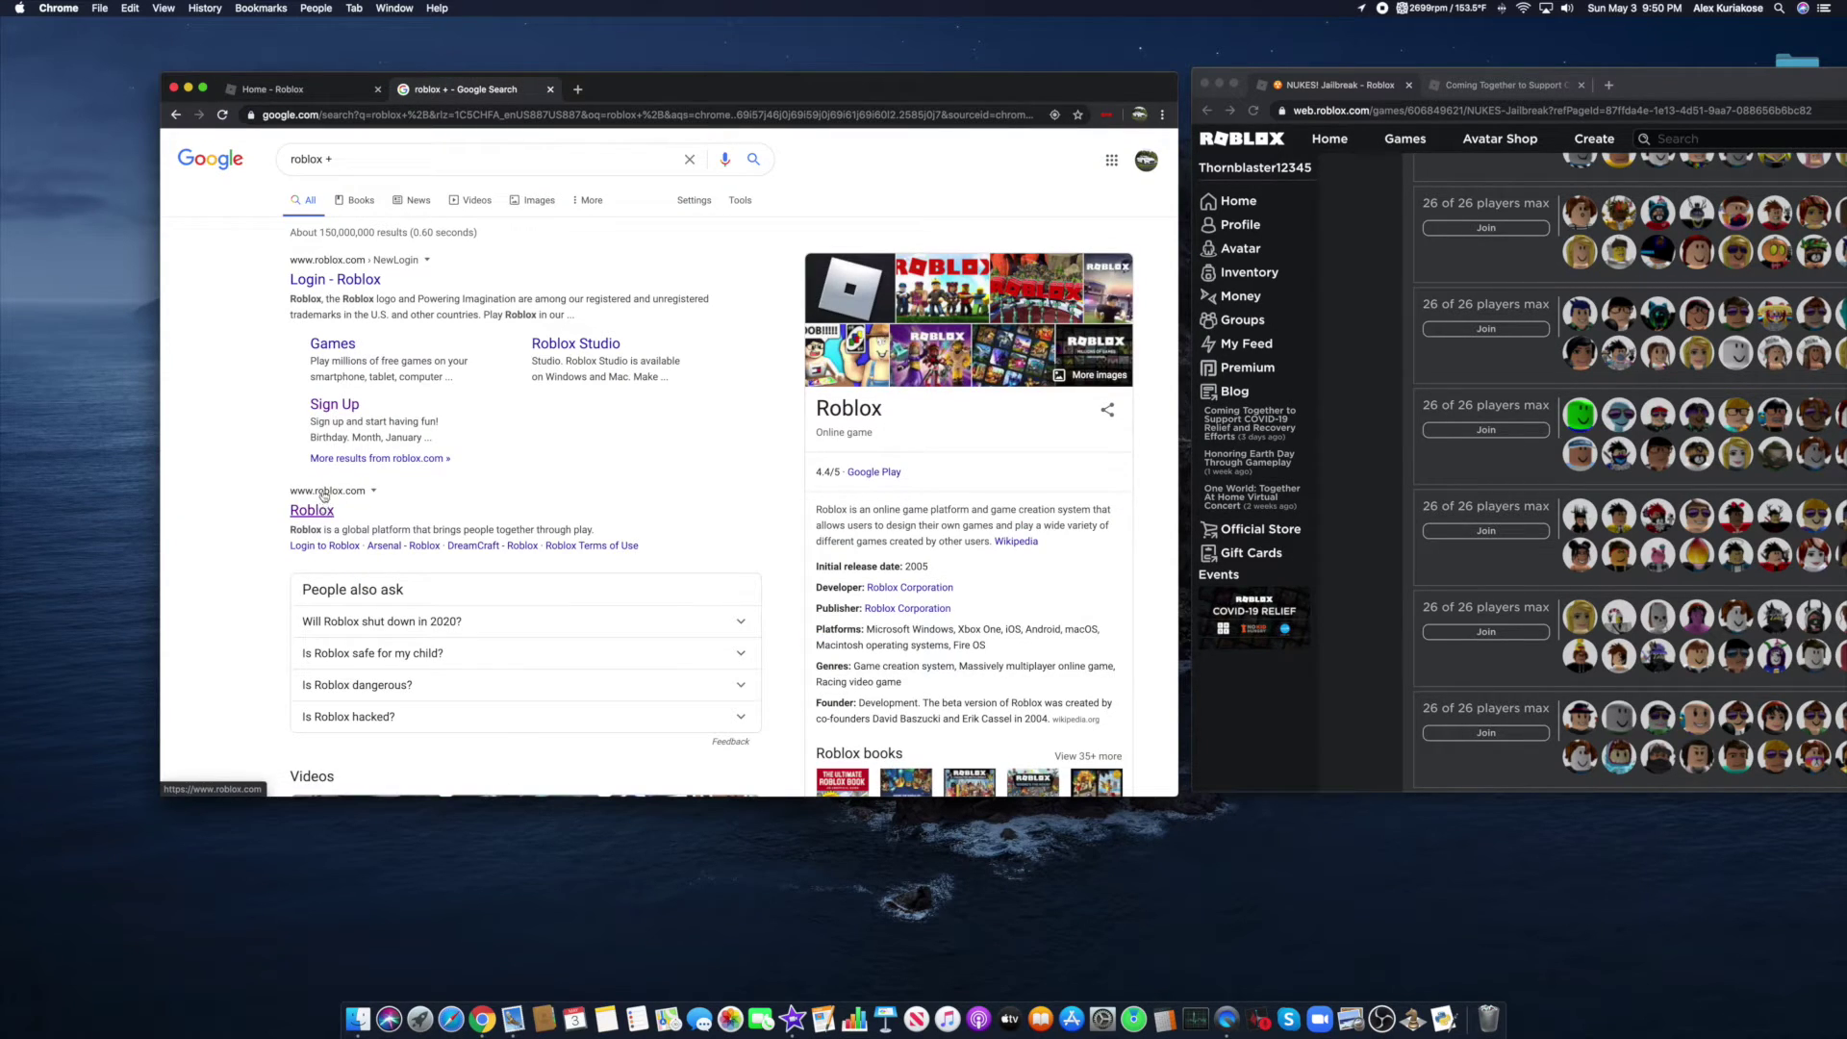
pyautogui.click(350, 152)
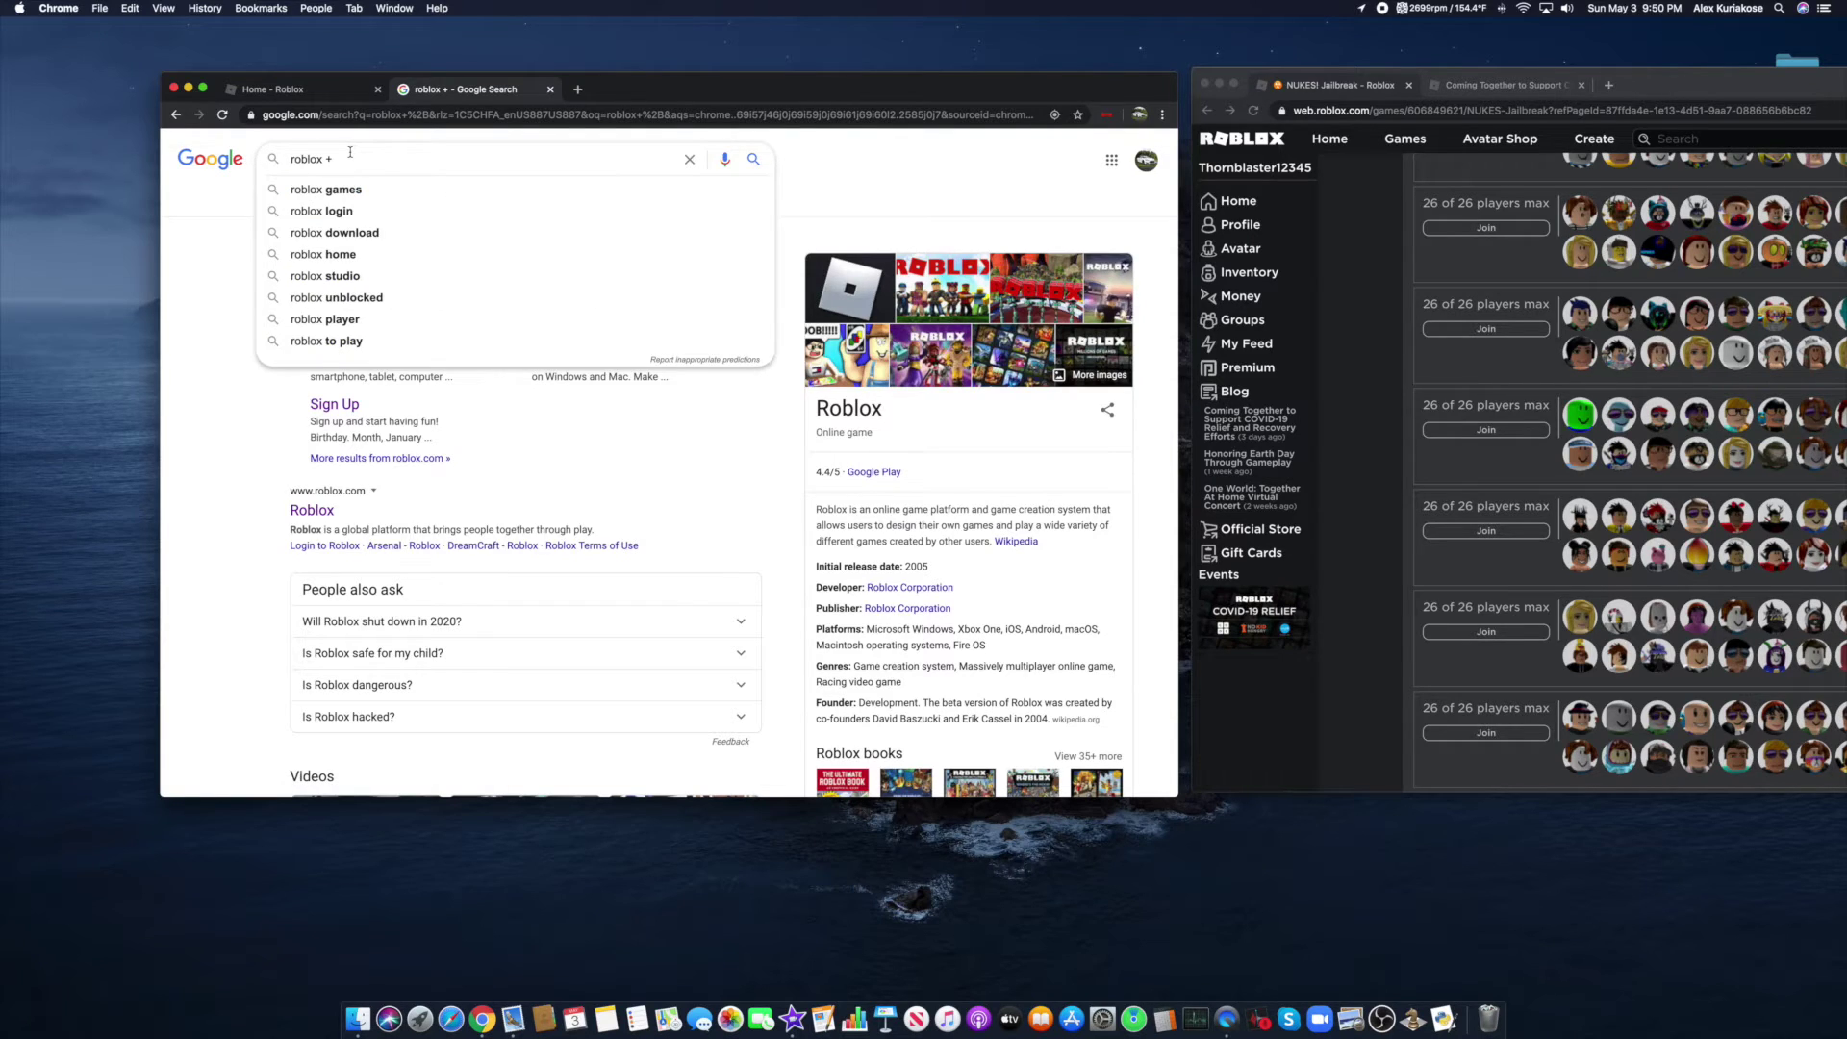
pyautogui.click(347, 188)
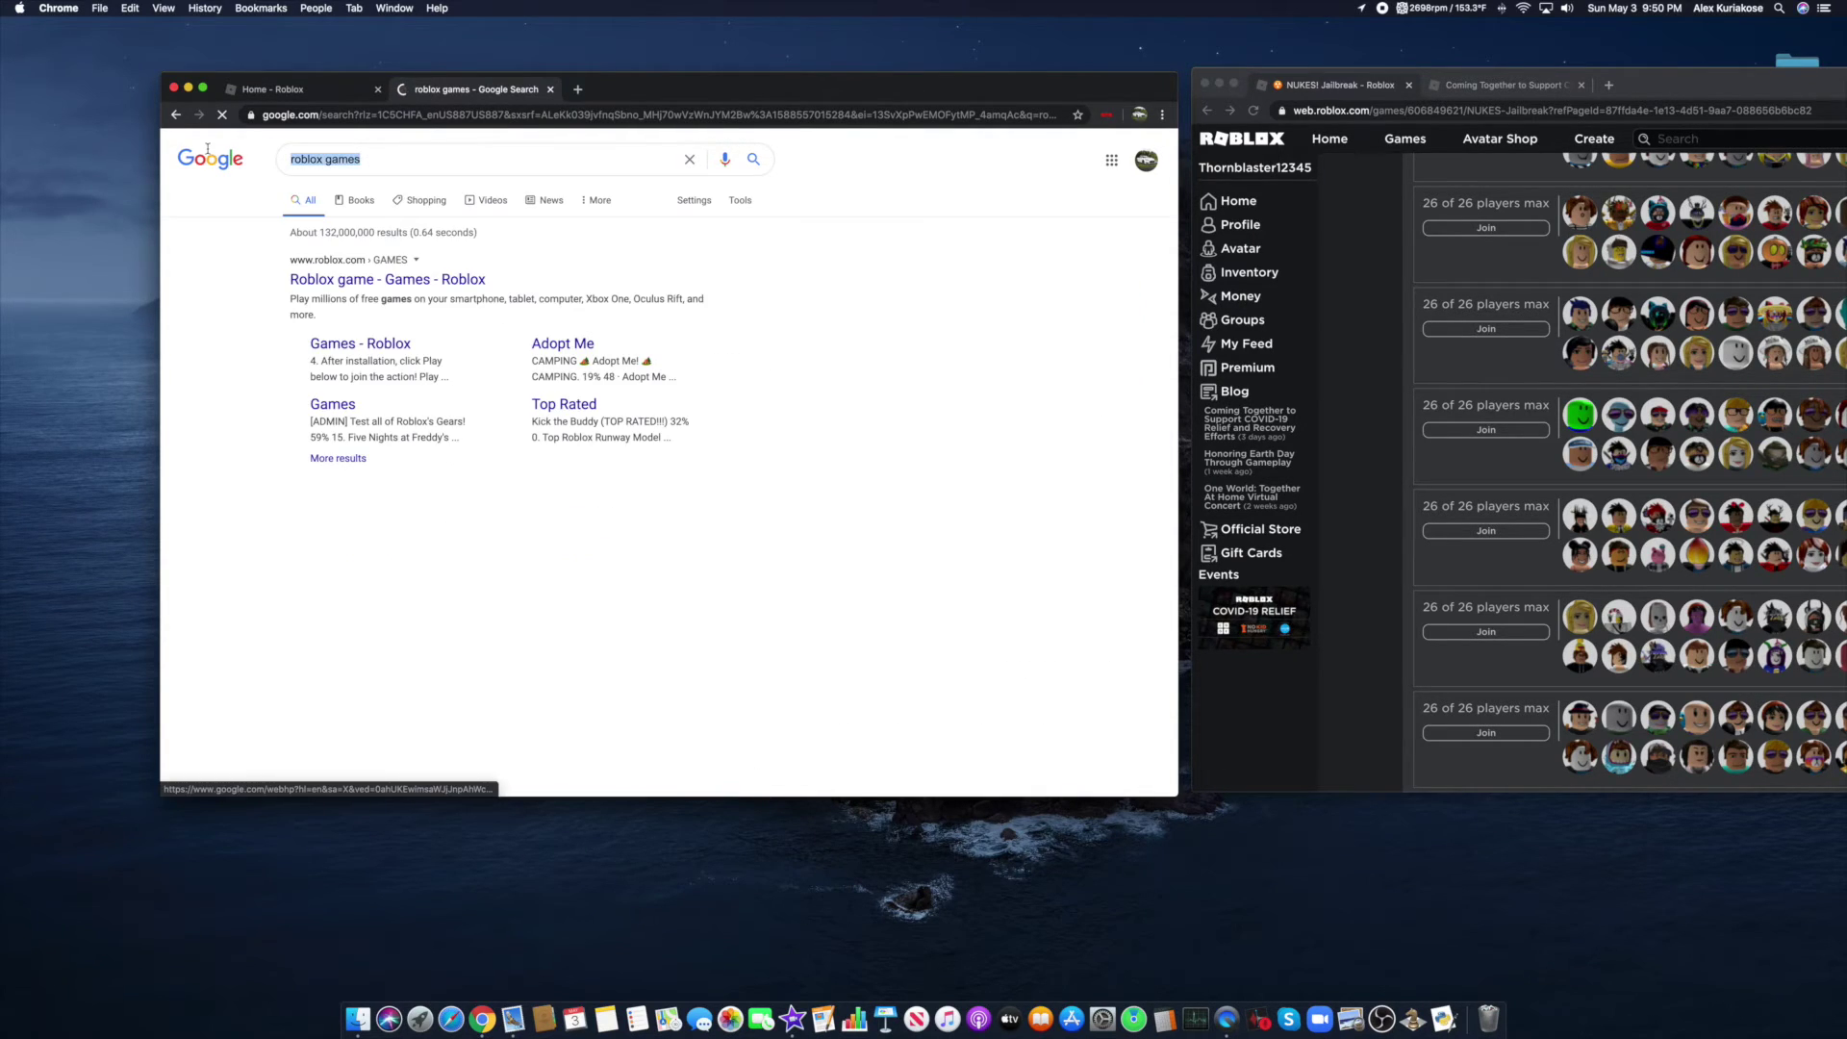
pyautogui.write('roblox')
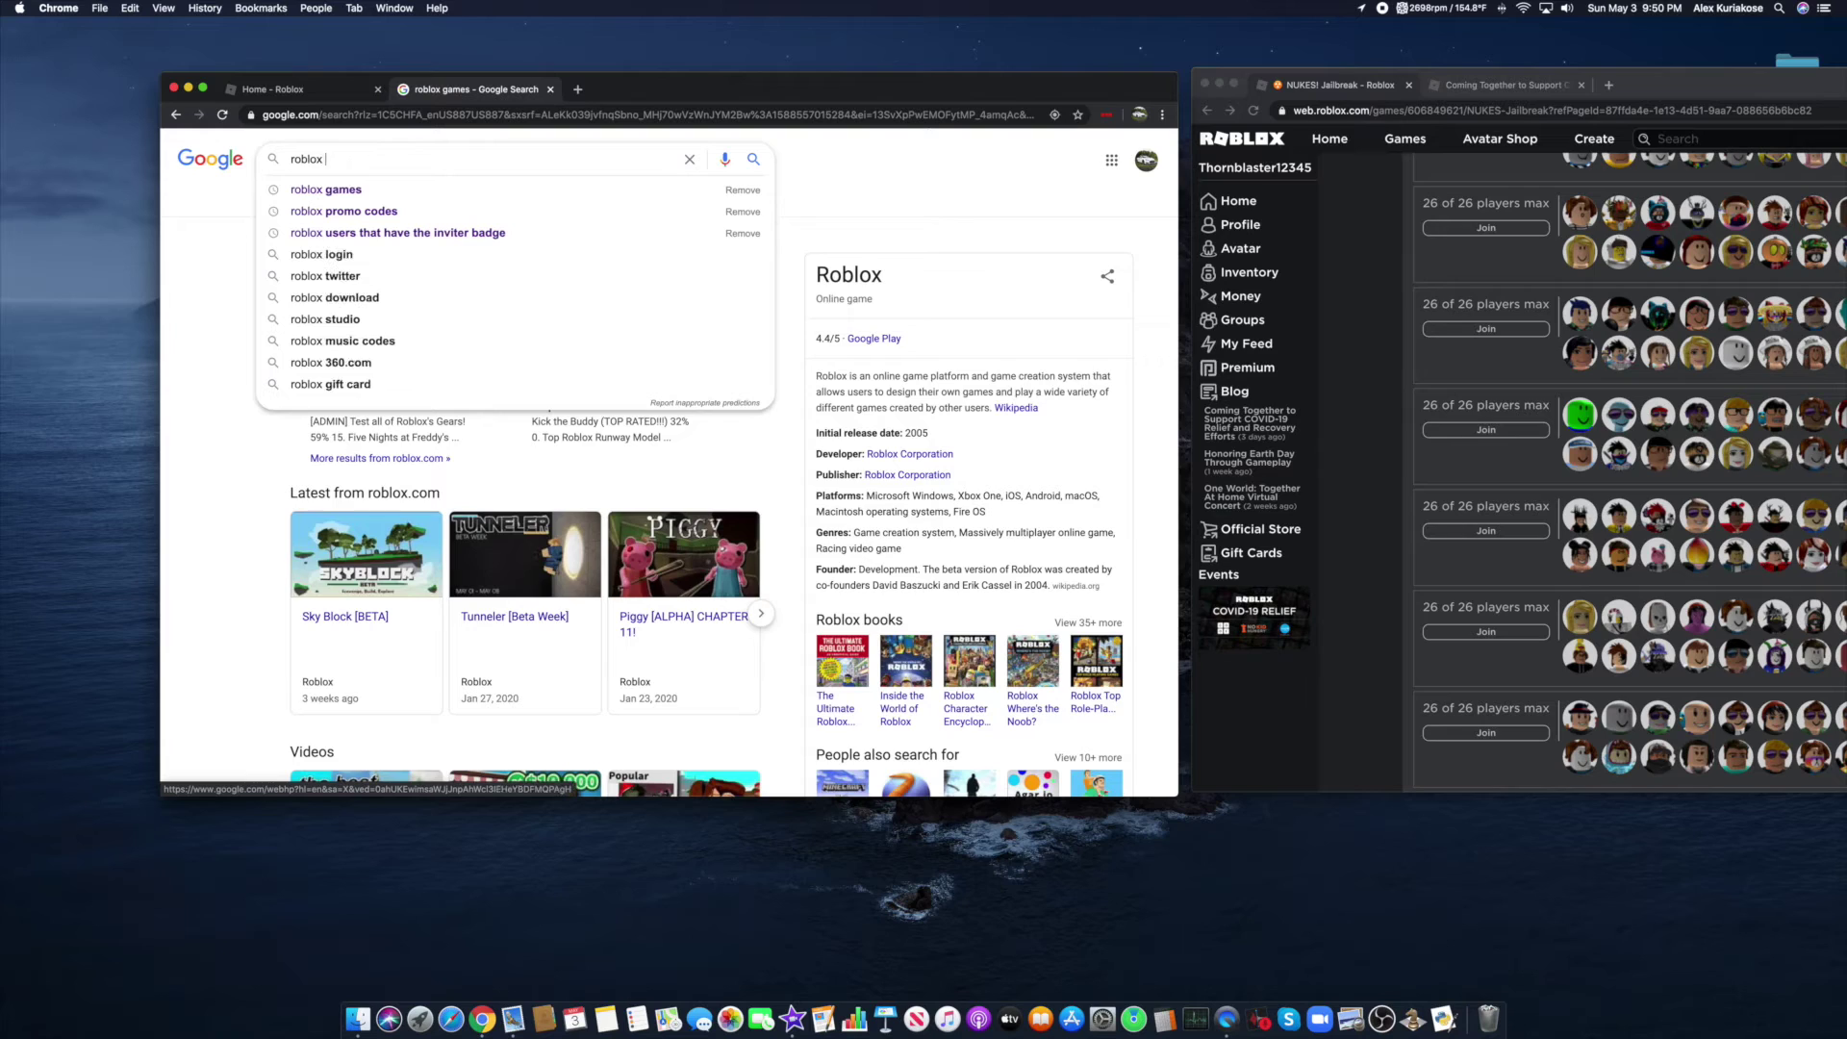
pyautogui.write('+ exte')
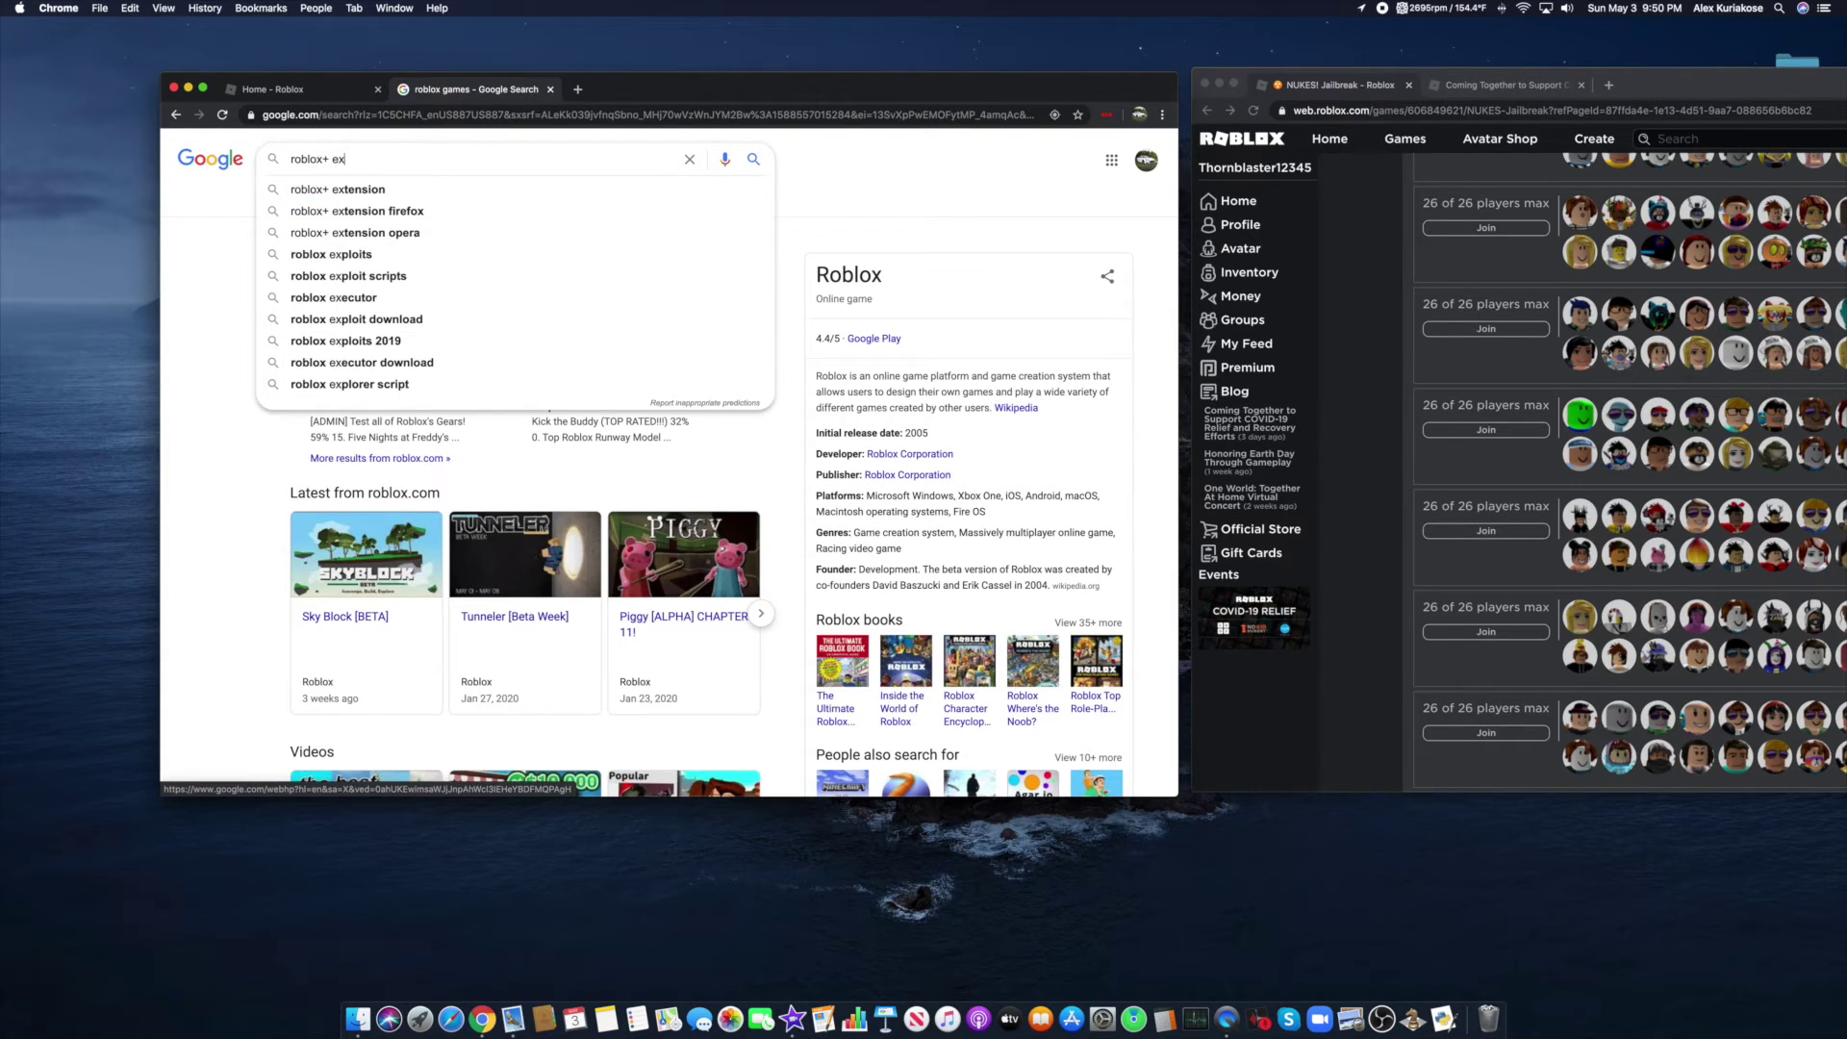
pyautogui.write('nsion')
pyautogui.press('Return')
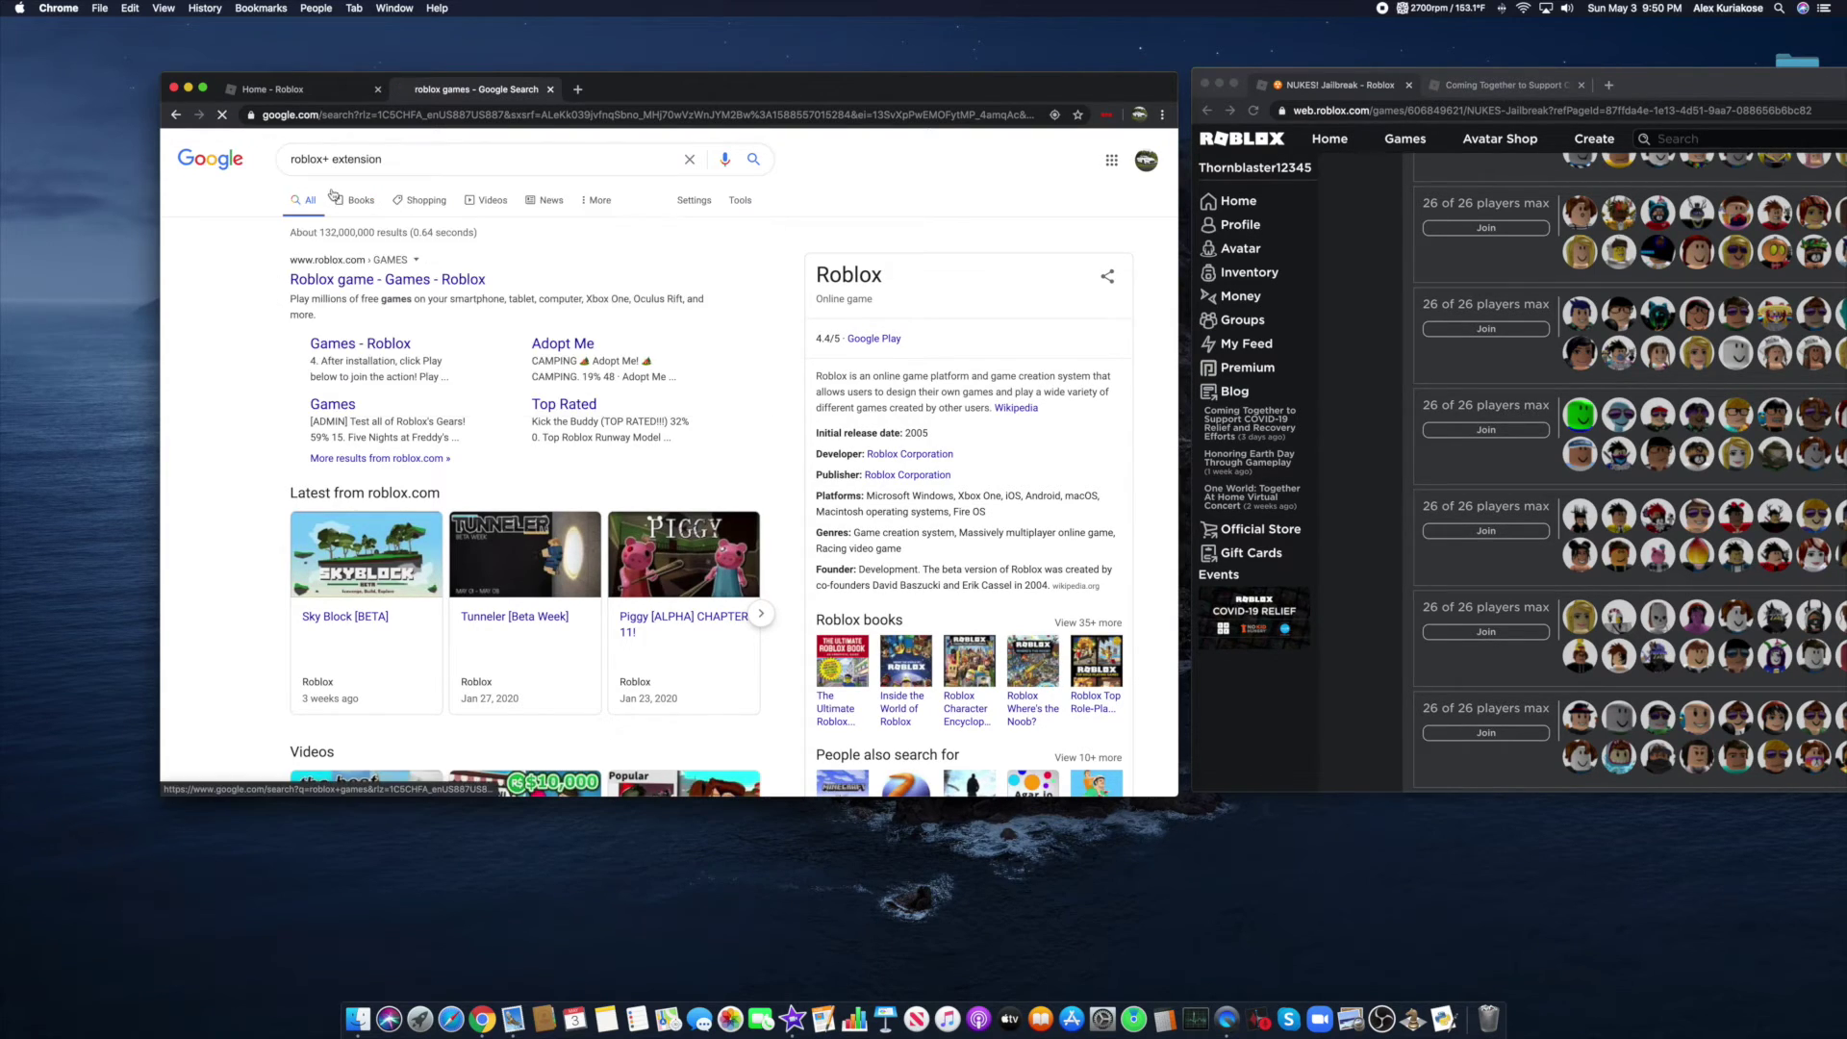
pyautogui.click(372, 279)
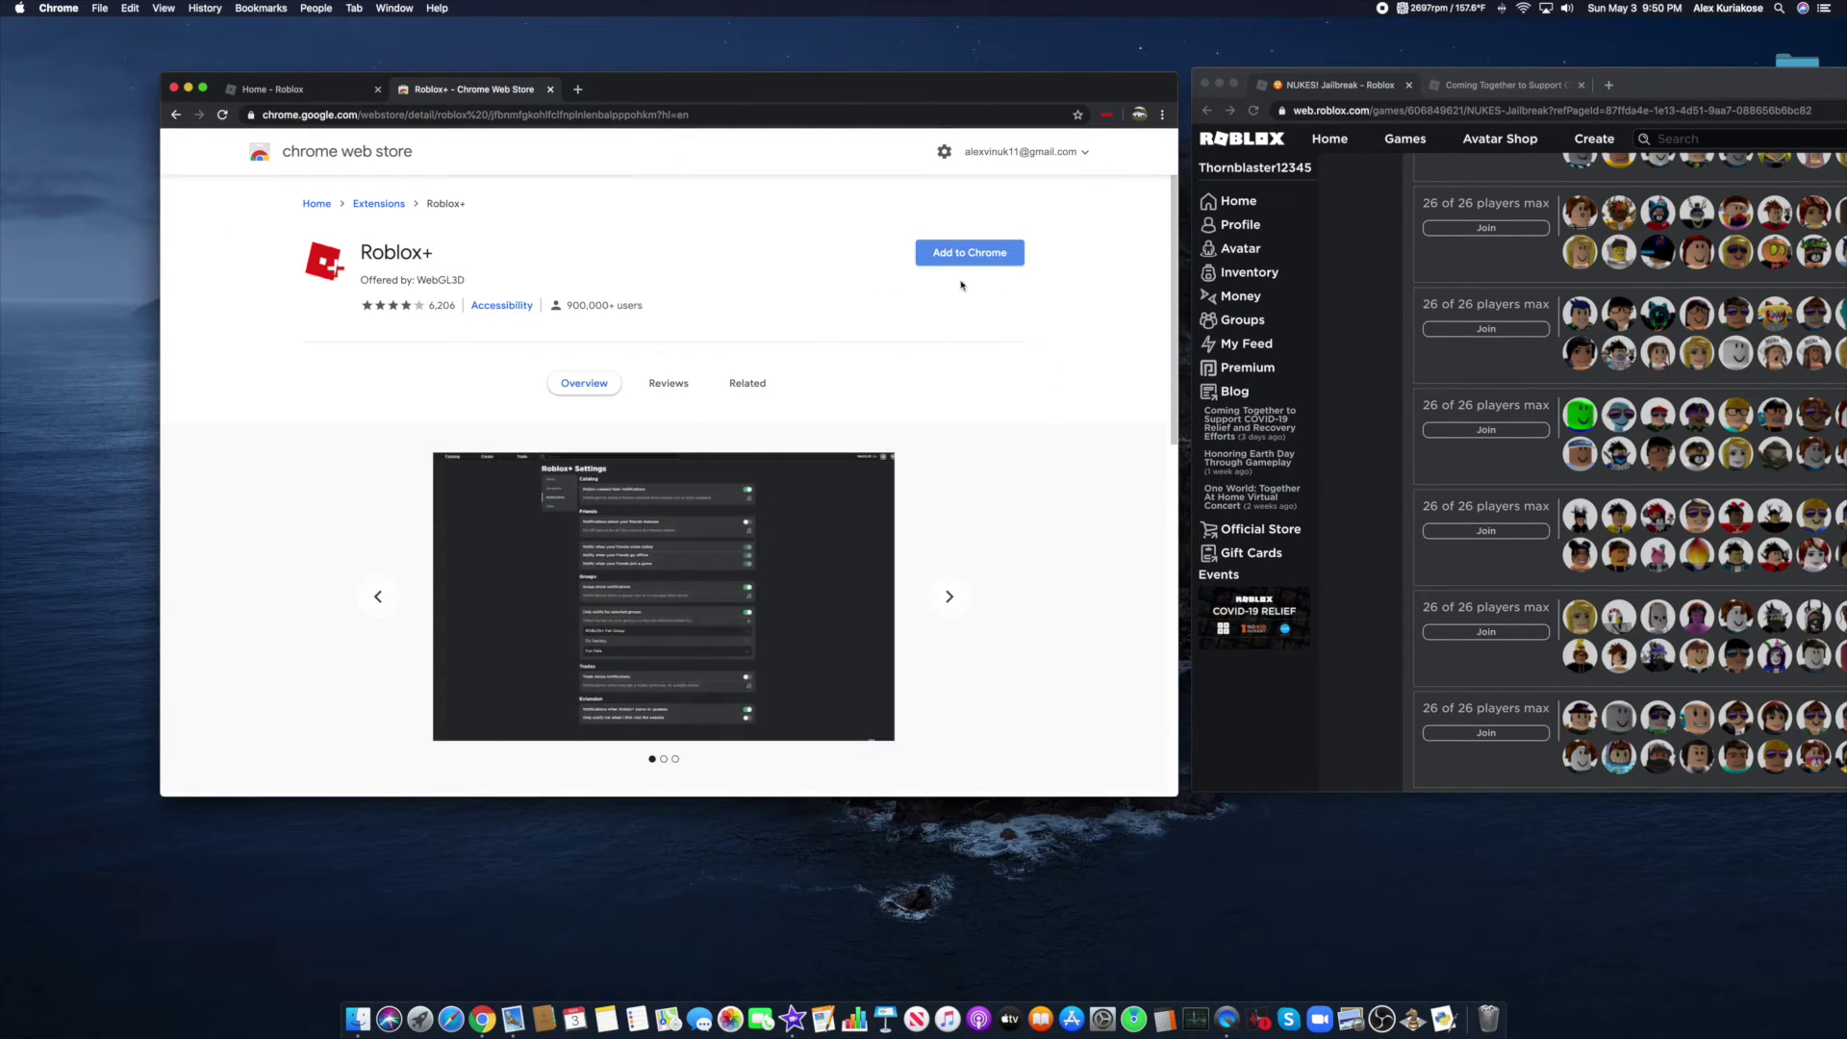
# - Close the Roblox+ Chrome Web Store tab to return to the Roblox home page
pyautogui.click(551, 90)
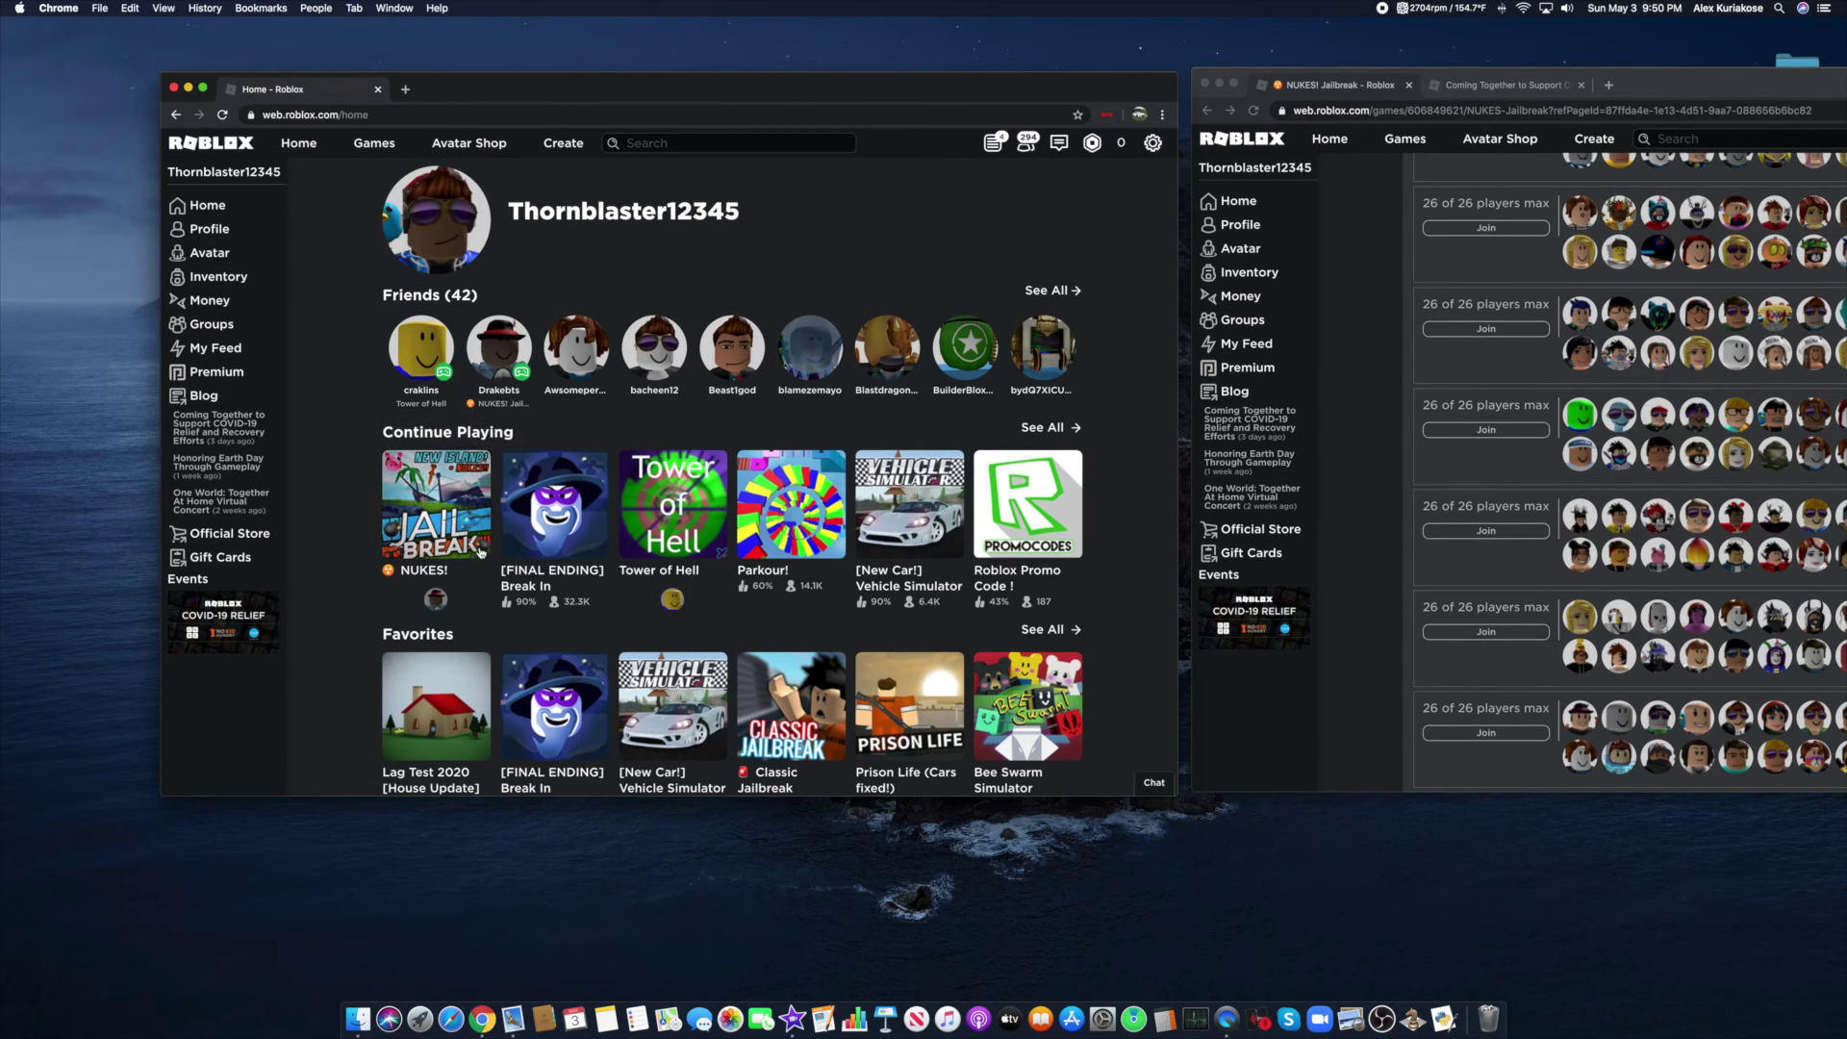